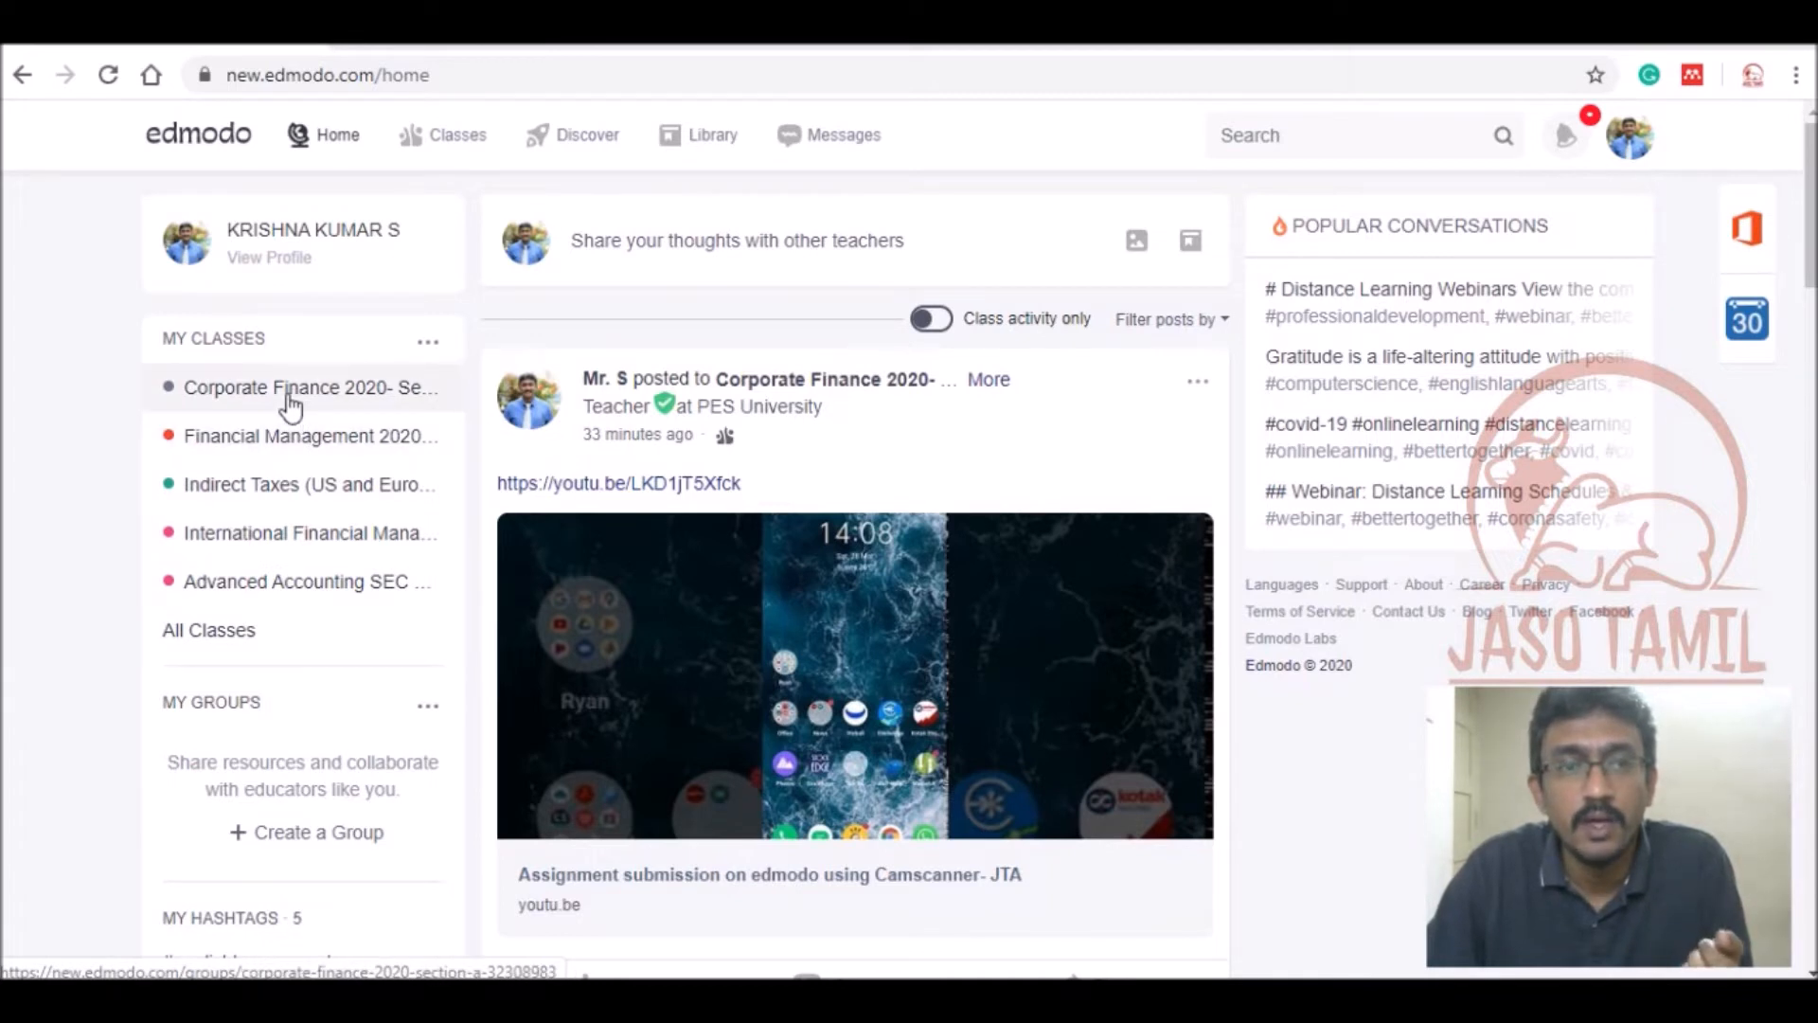
Open the Create a Class form from the MY CLASSES options menu.
click(428, 346)
click(319, 314)
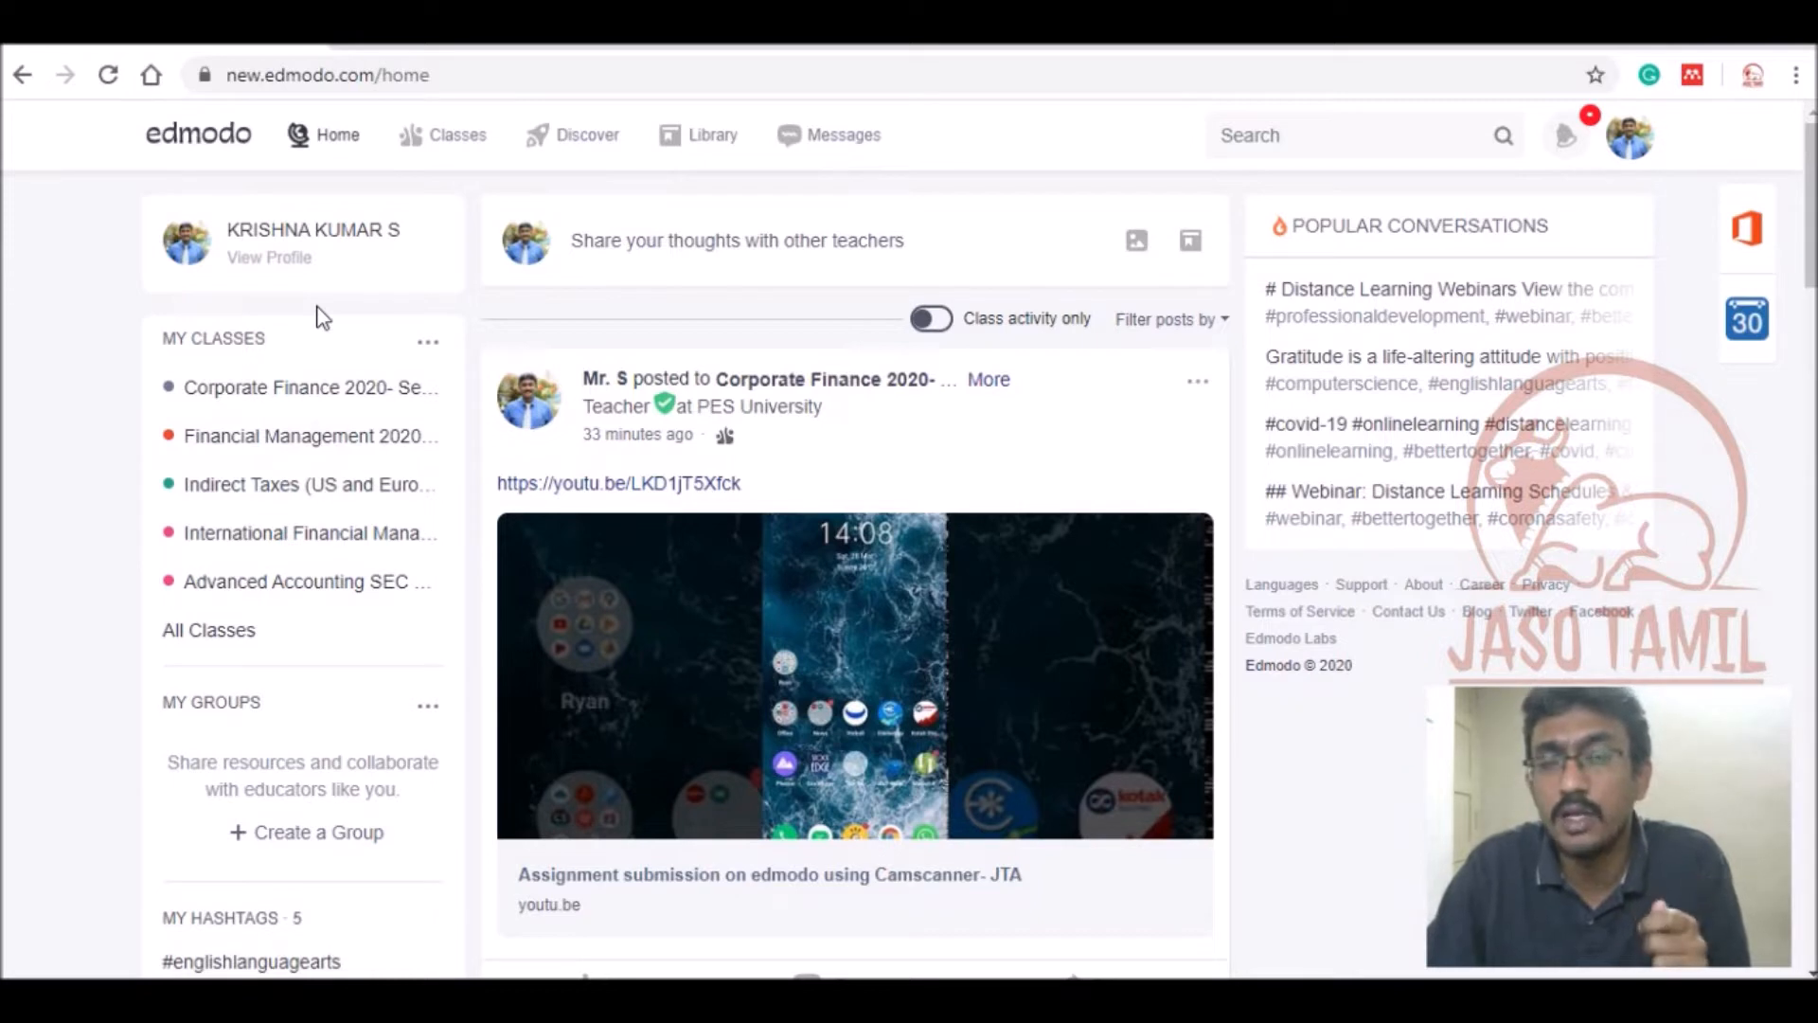
click(424, 344)
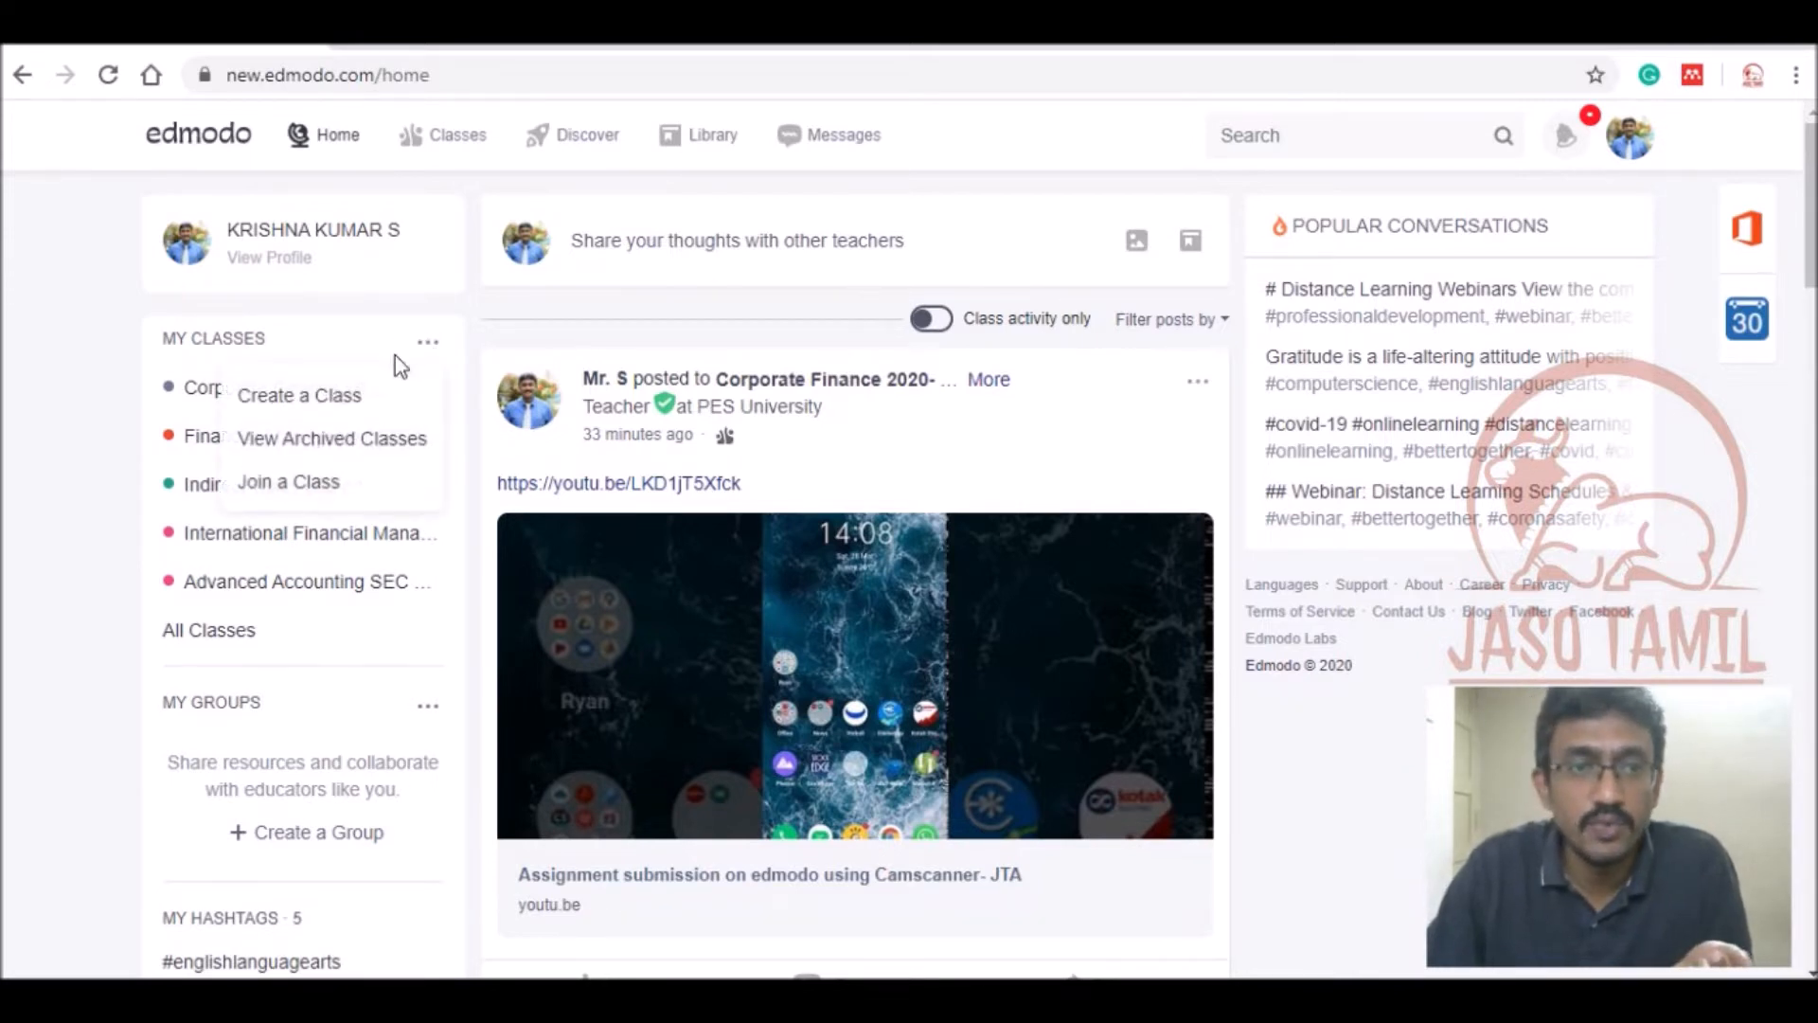
click(349, 396)
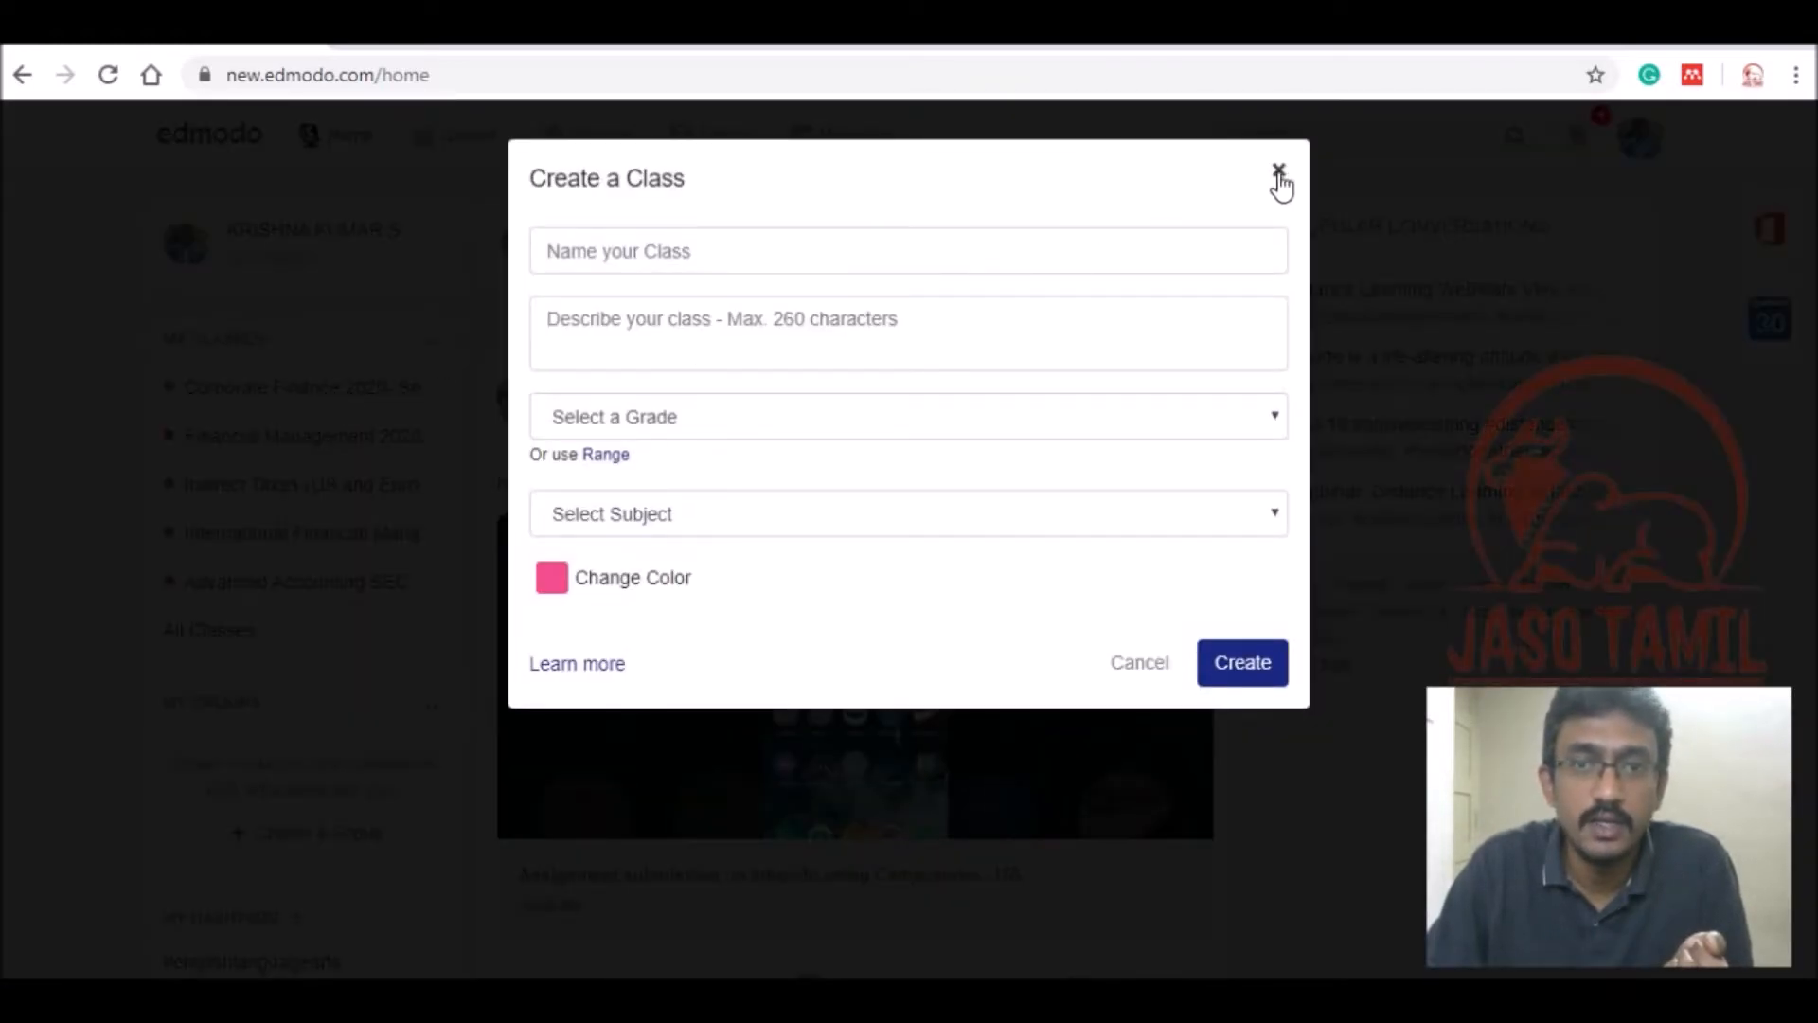
click(1278, 171)
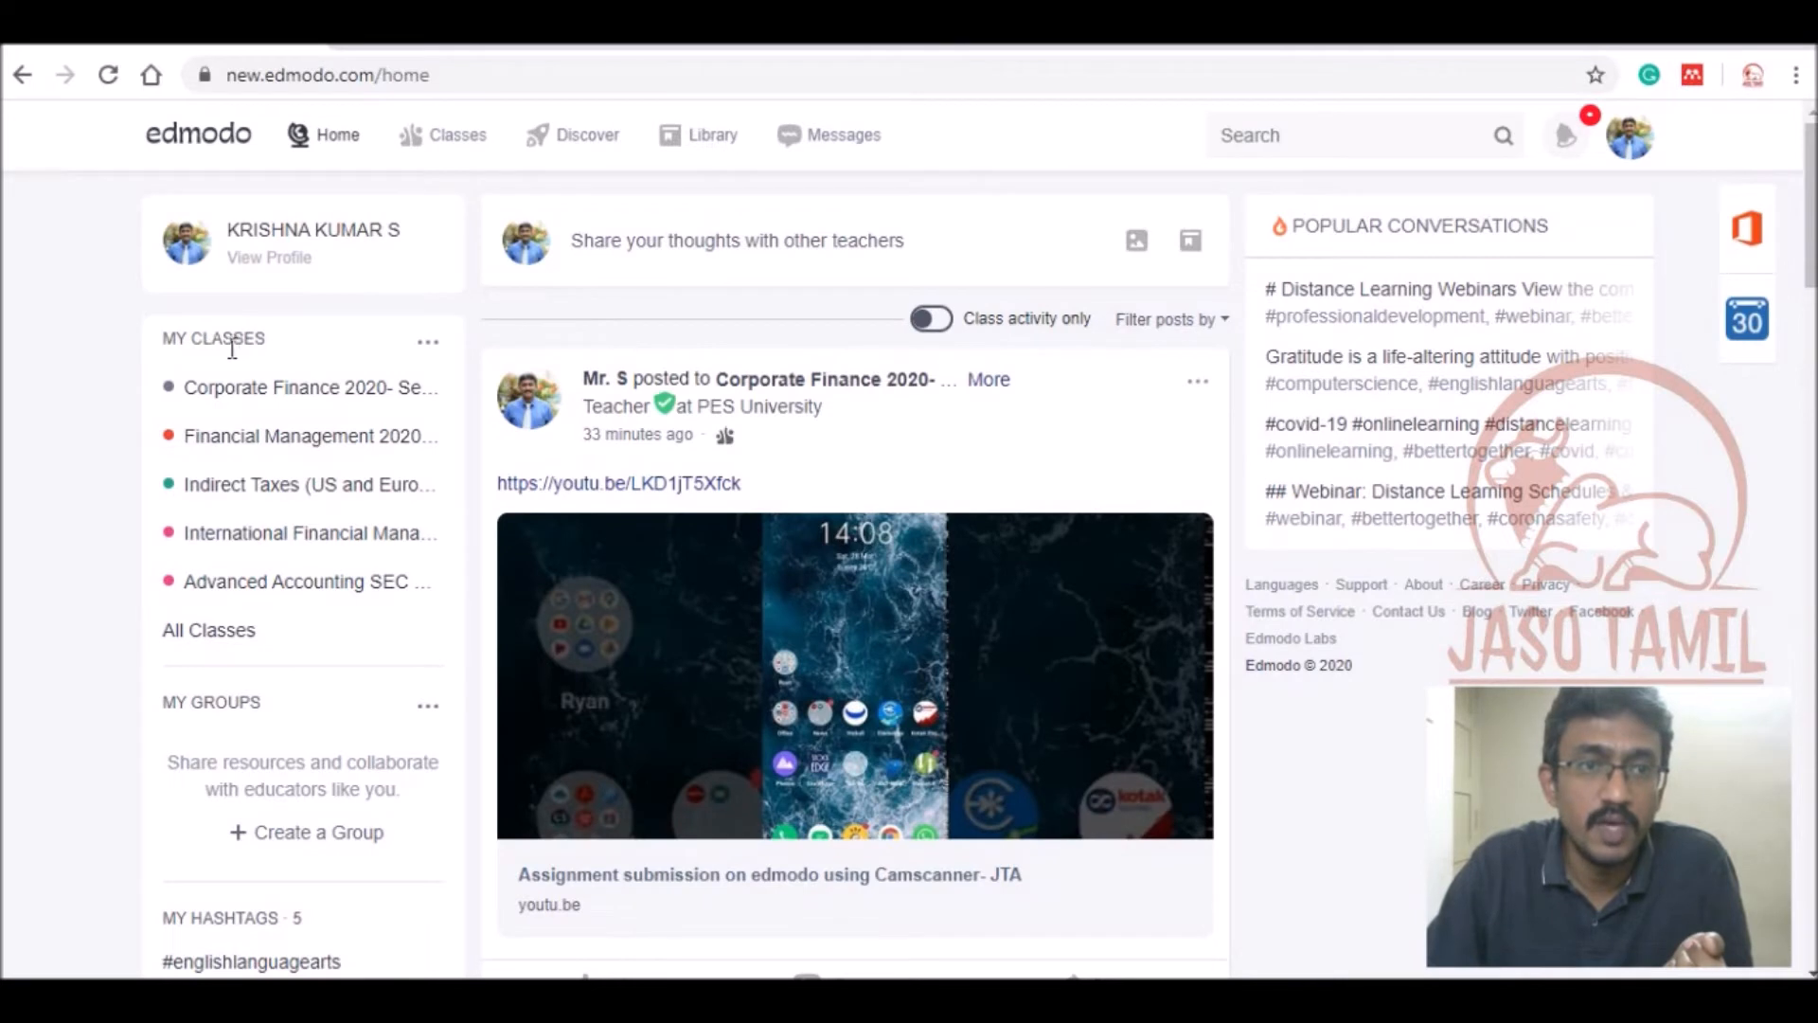
click(429, 347)
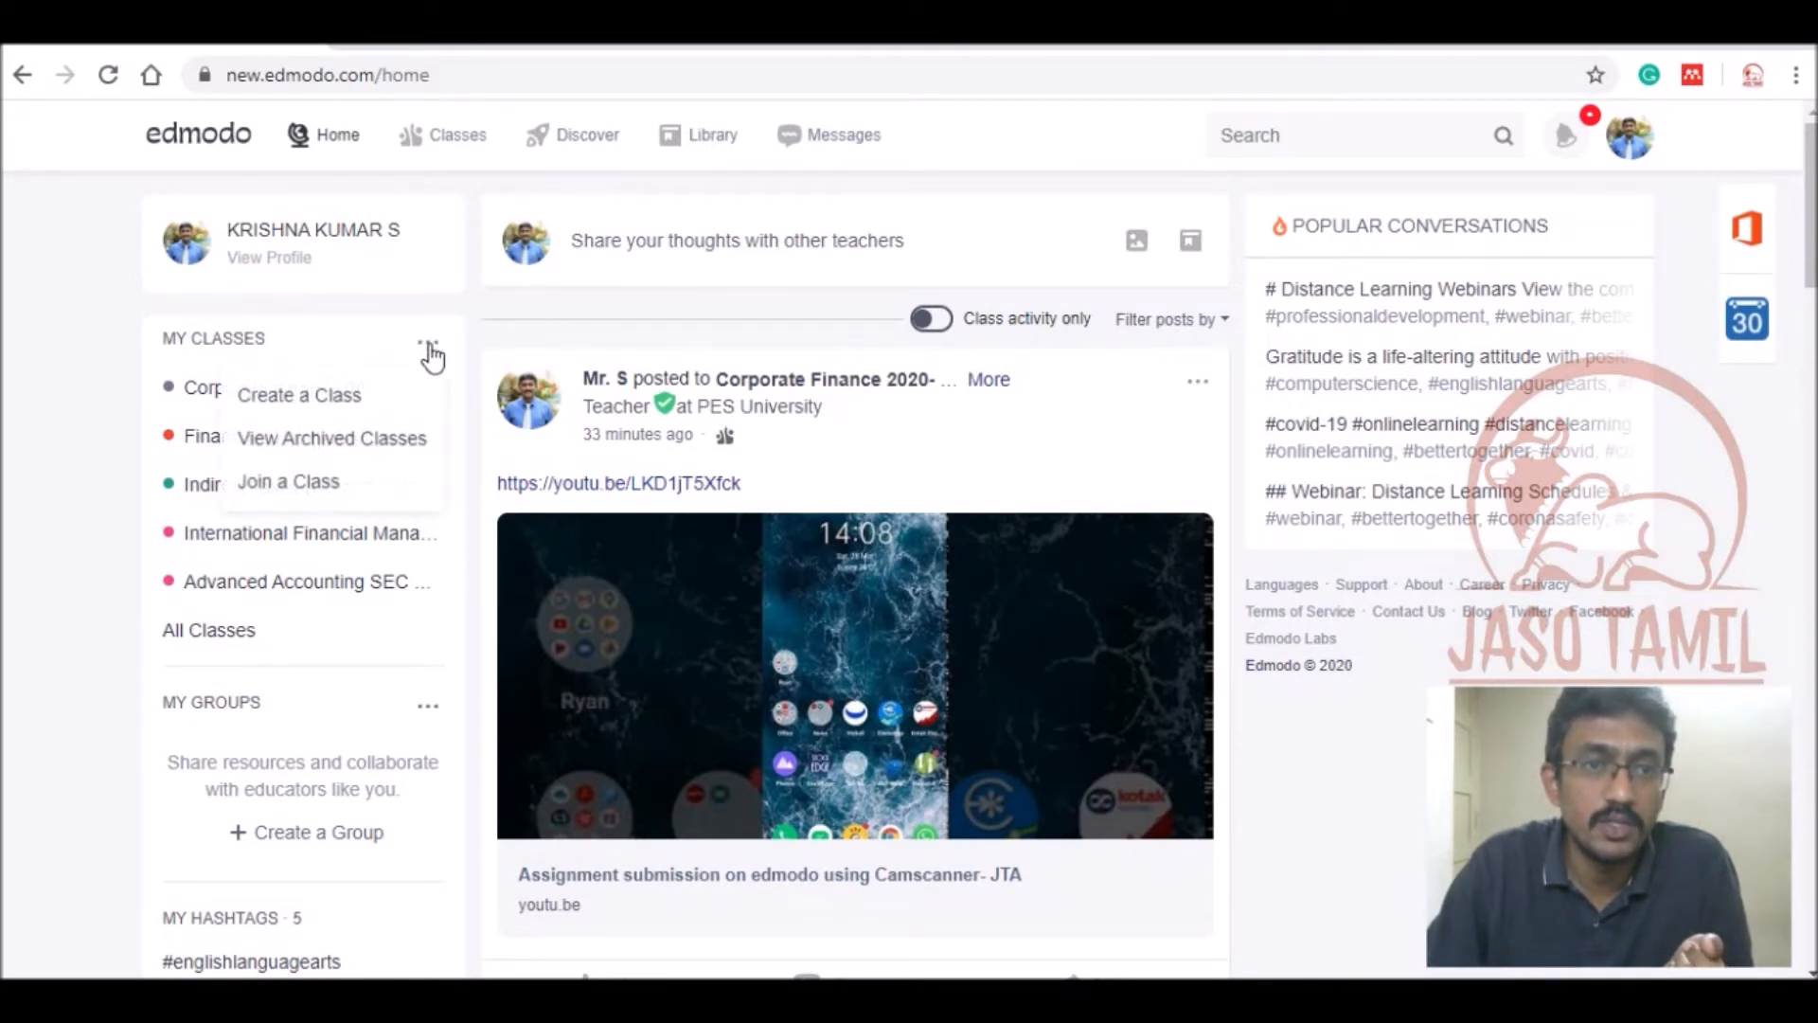
click(352, 398)
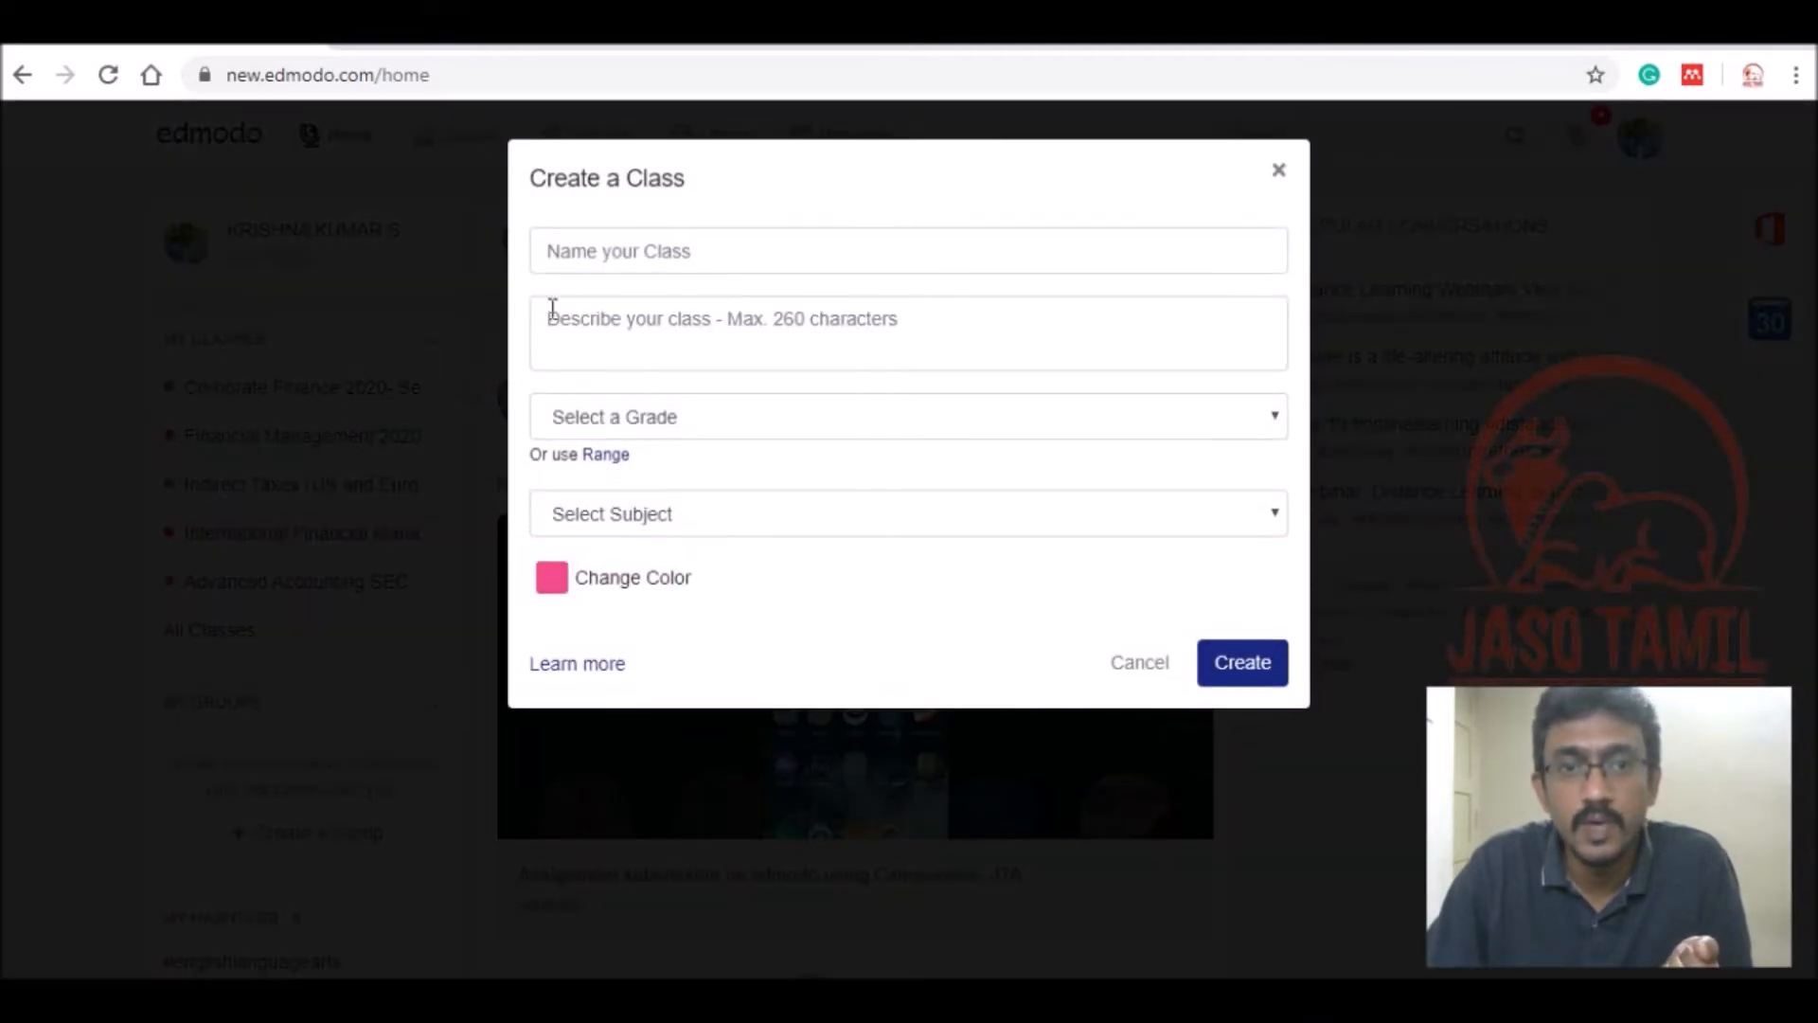
Name the class 'TEST' with the description 'Dummy class'.
click(609, 269)
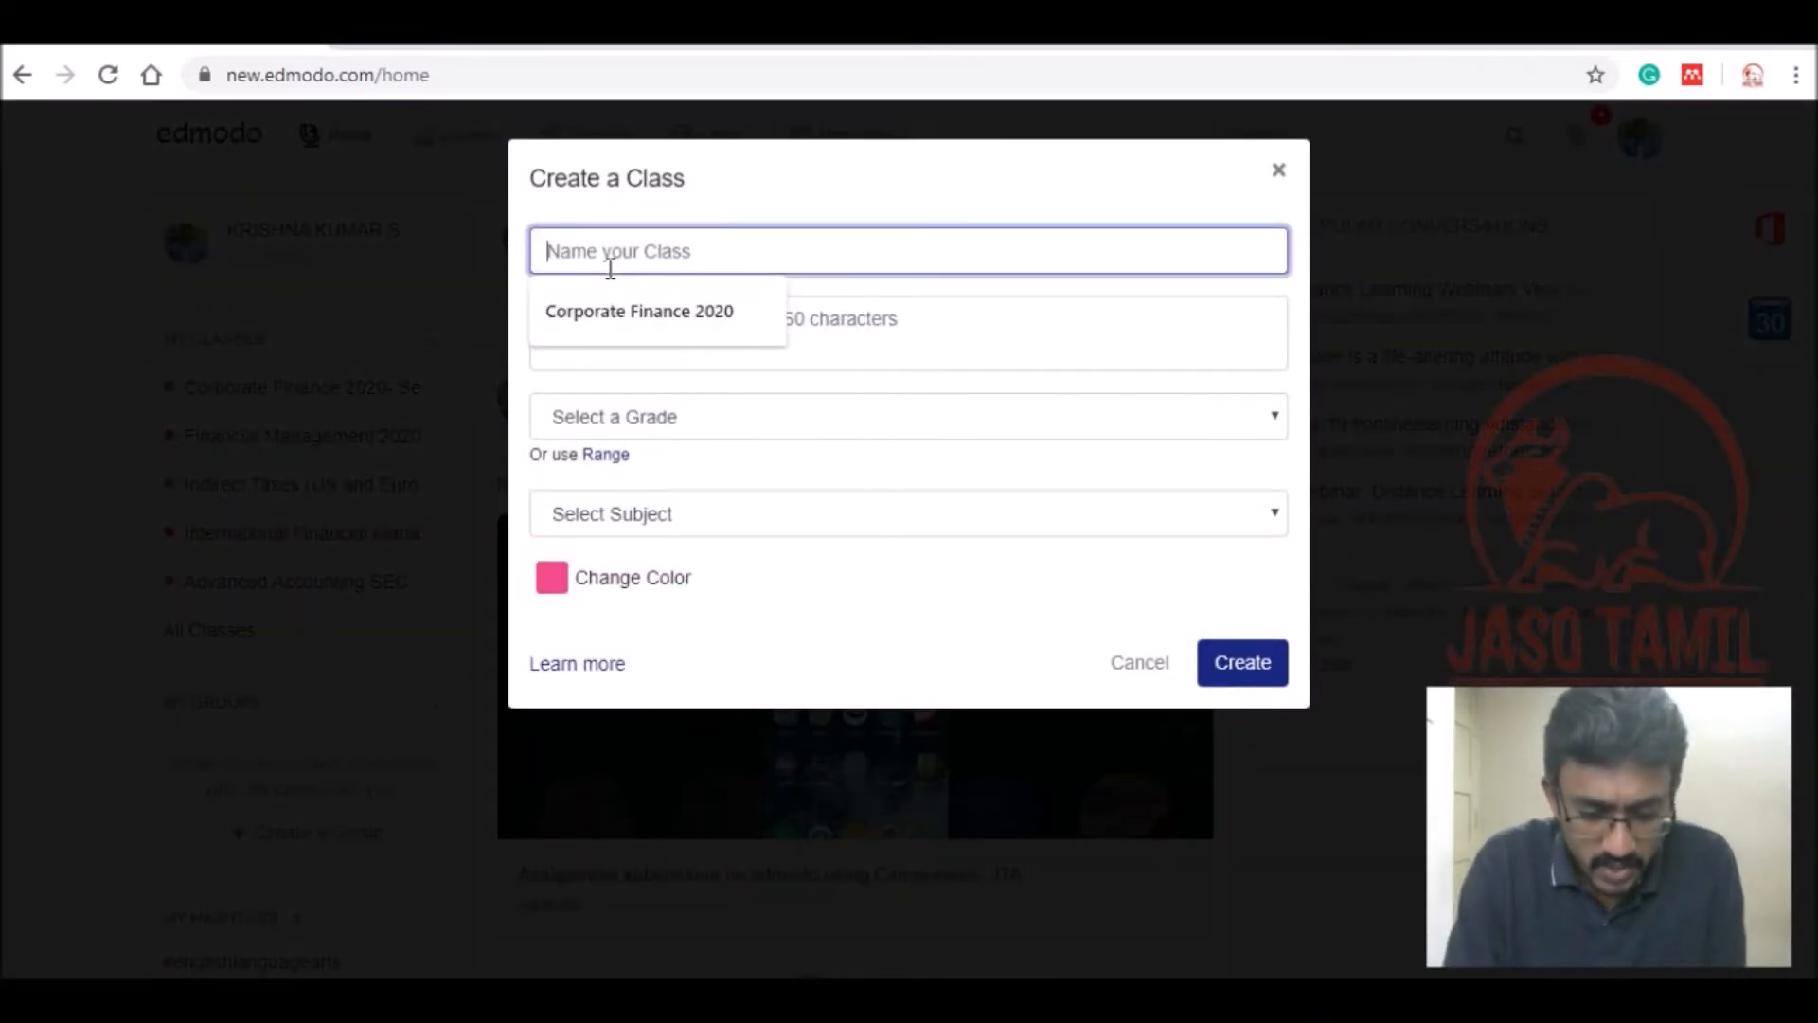
text(TEST)
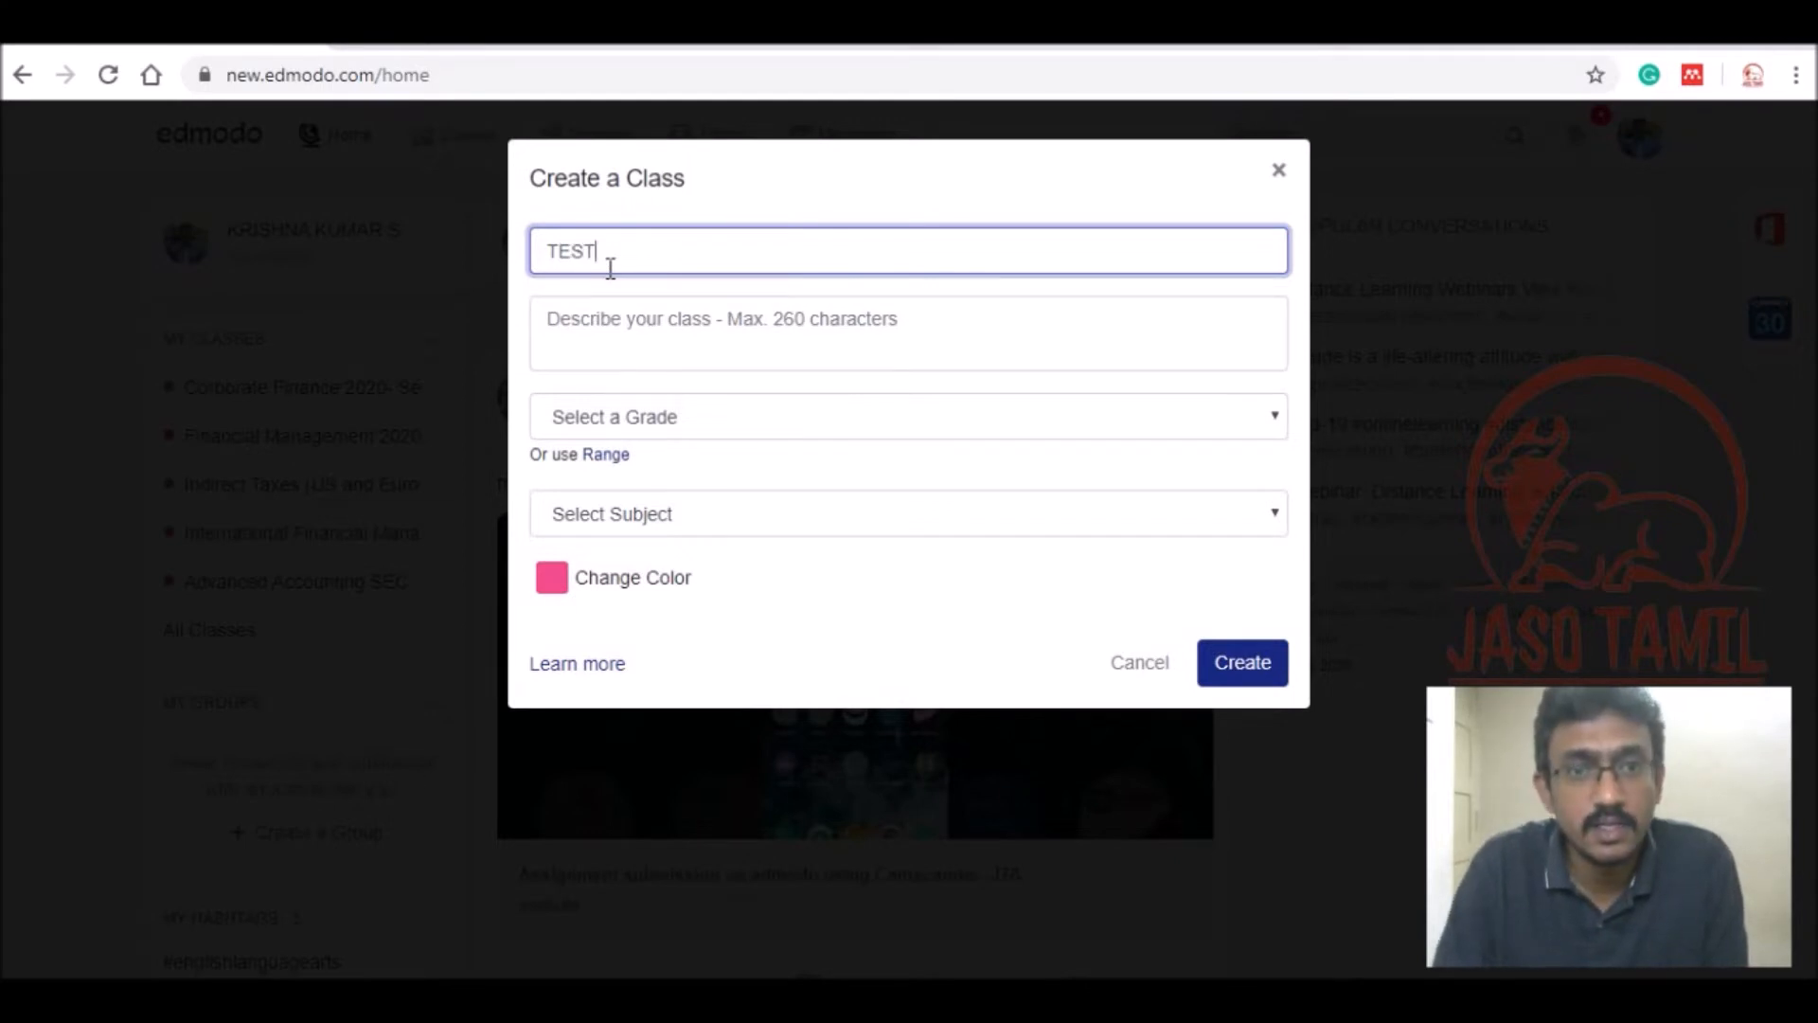
click(689, 343)
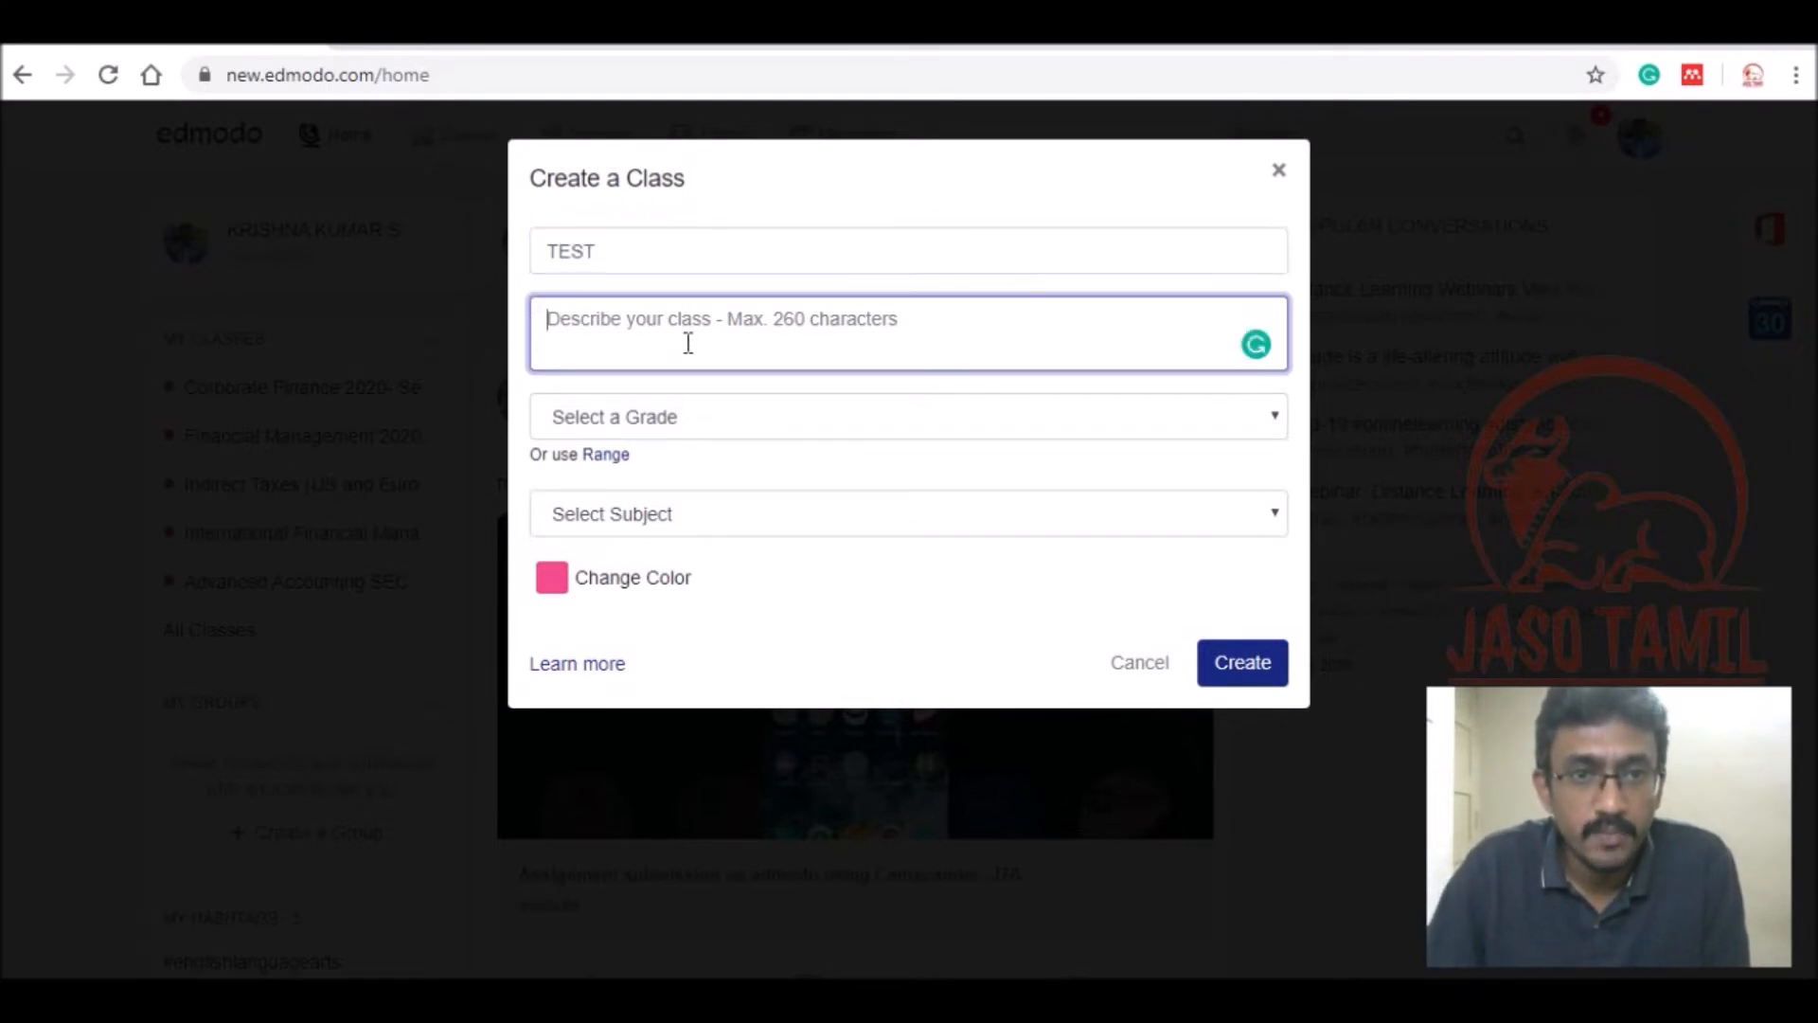
text(Dummy )
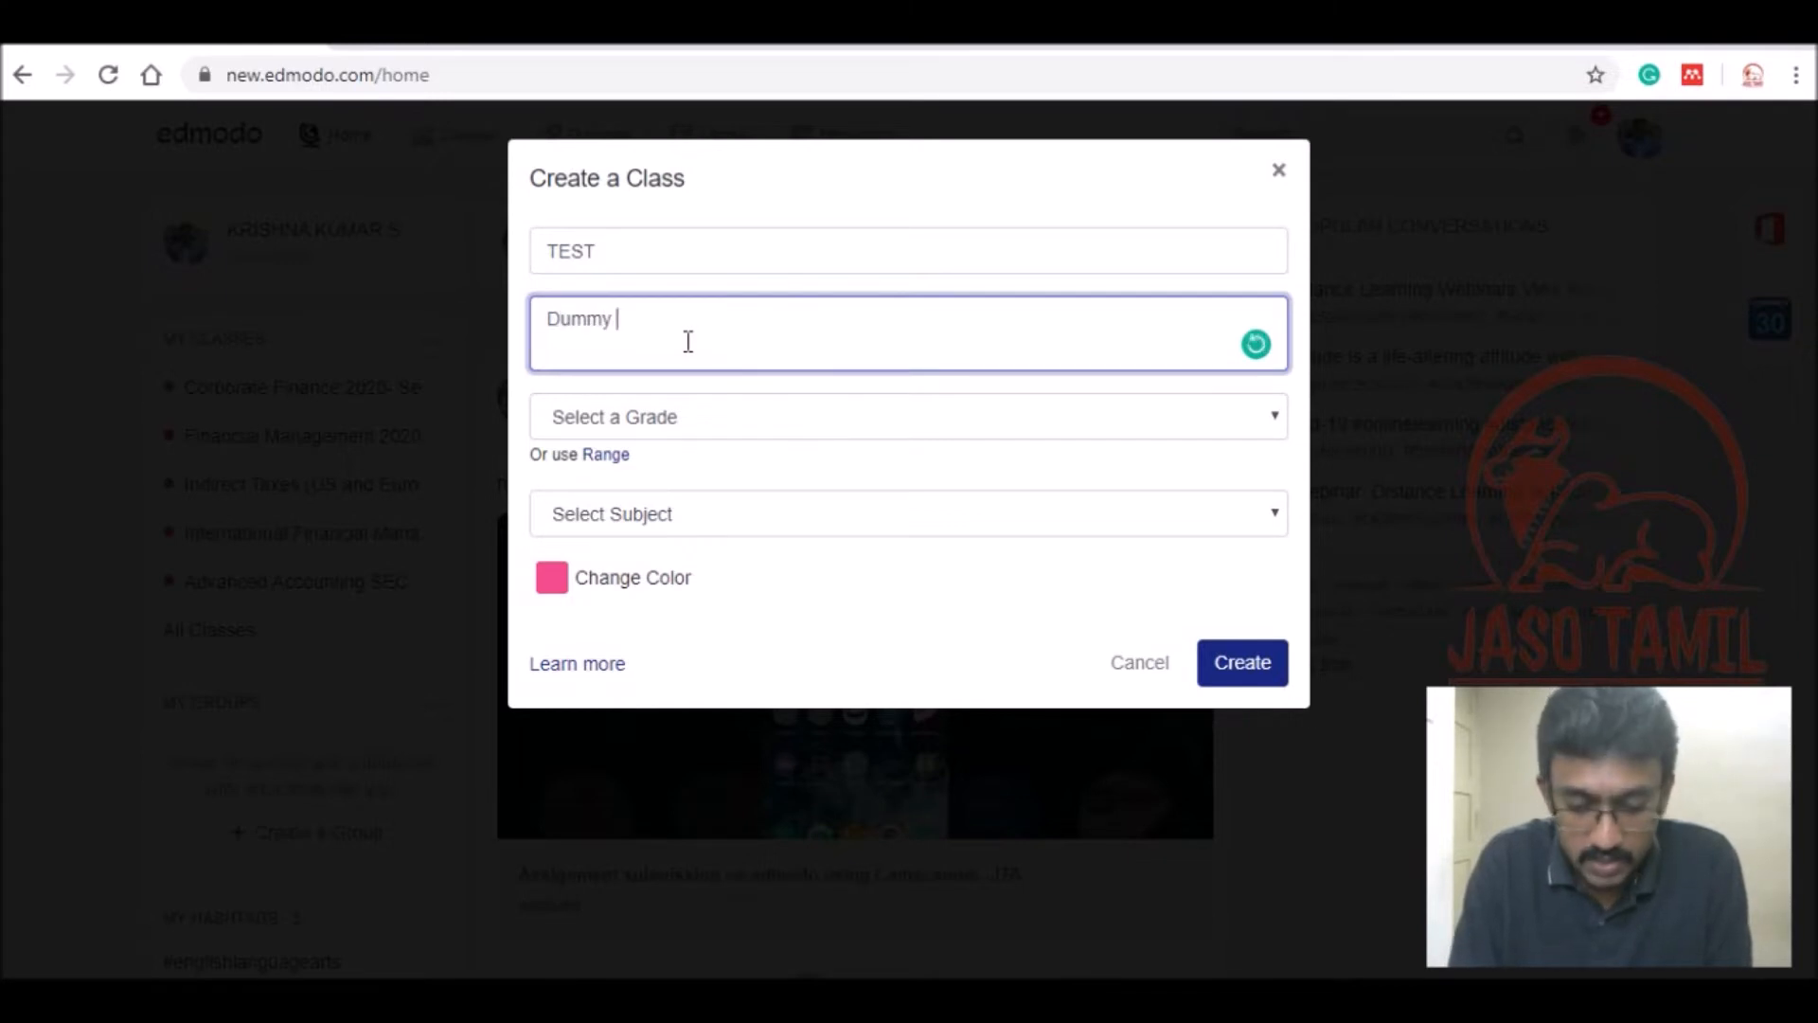
text(class)
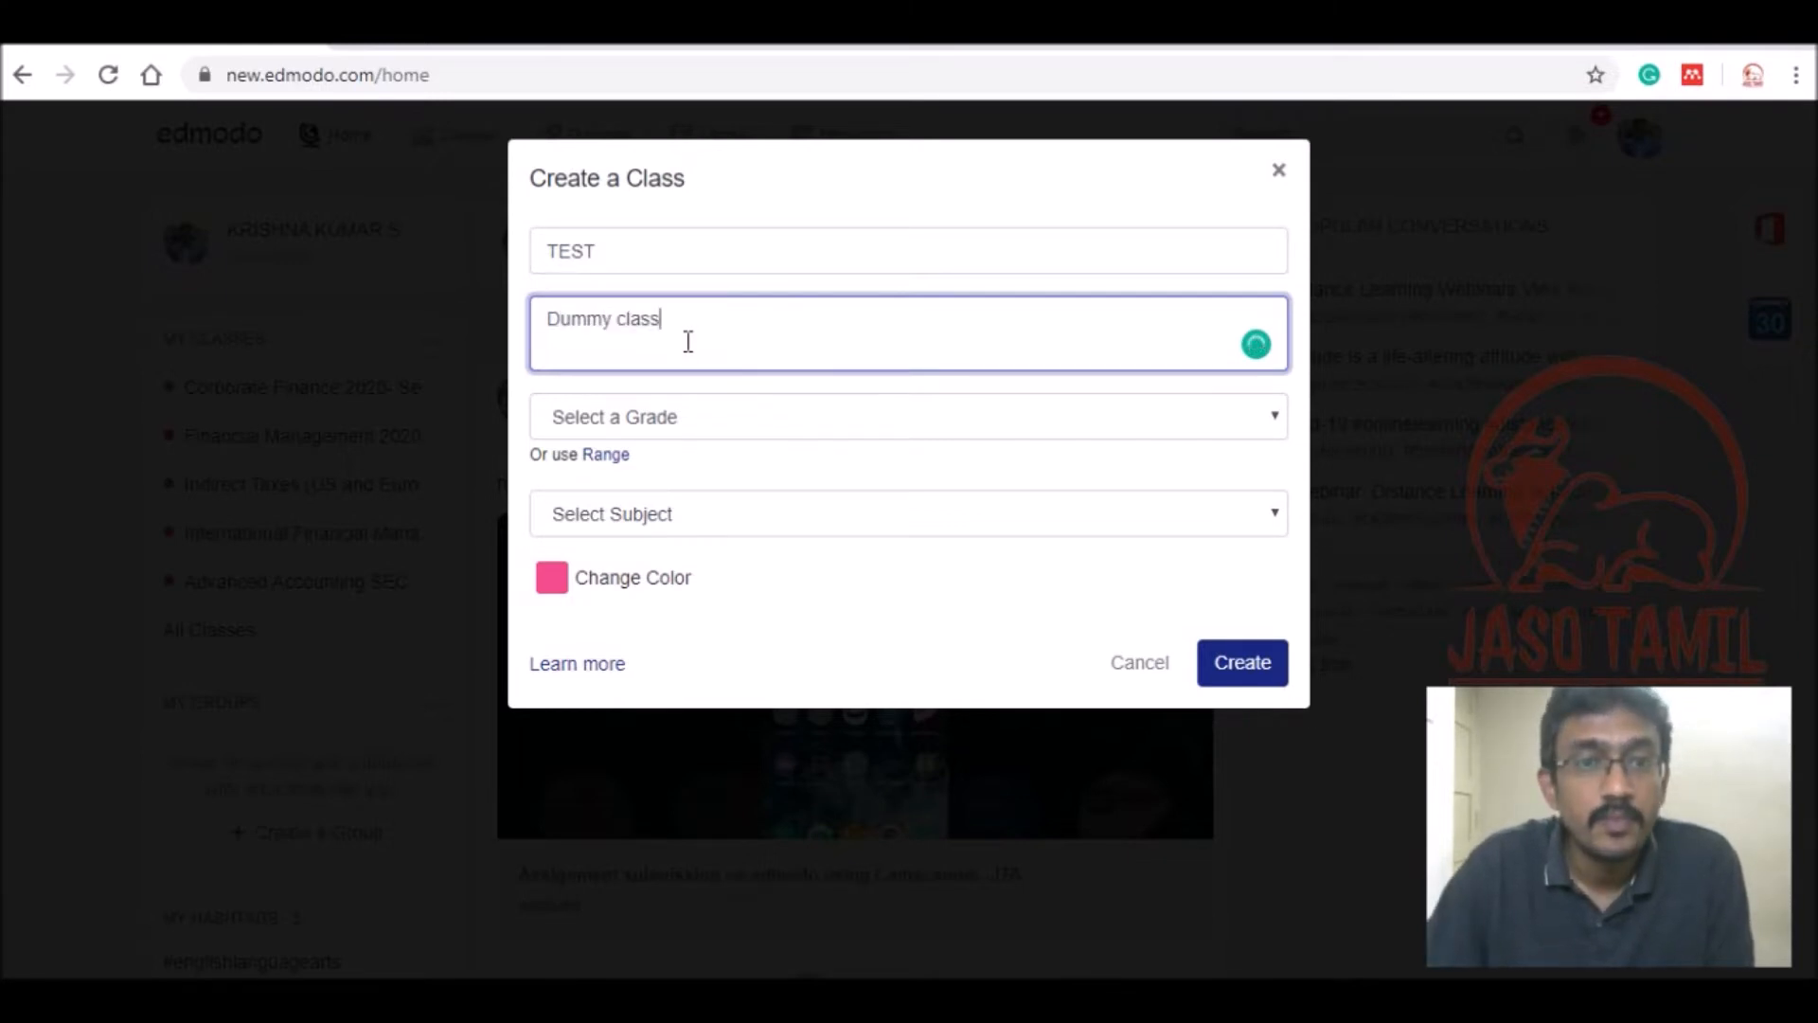
Set grade to Higher Education, subject to Social Studies and sub-subject to Economics.
click(739, 428)
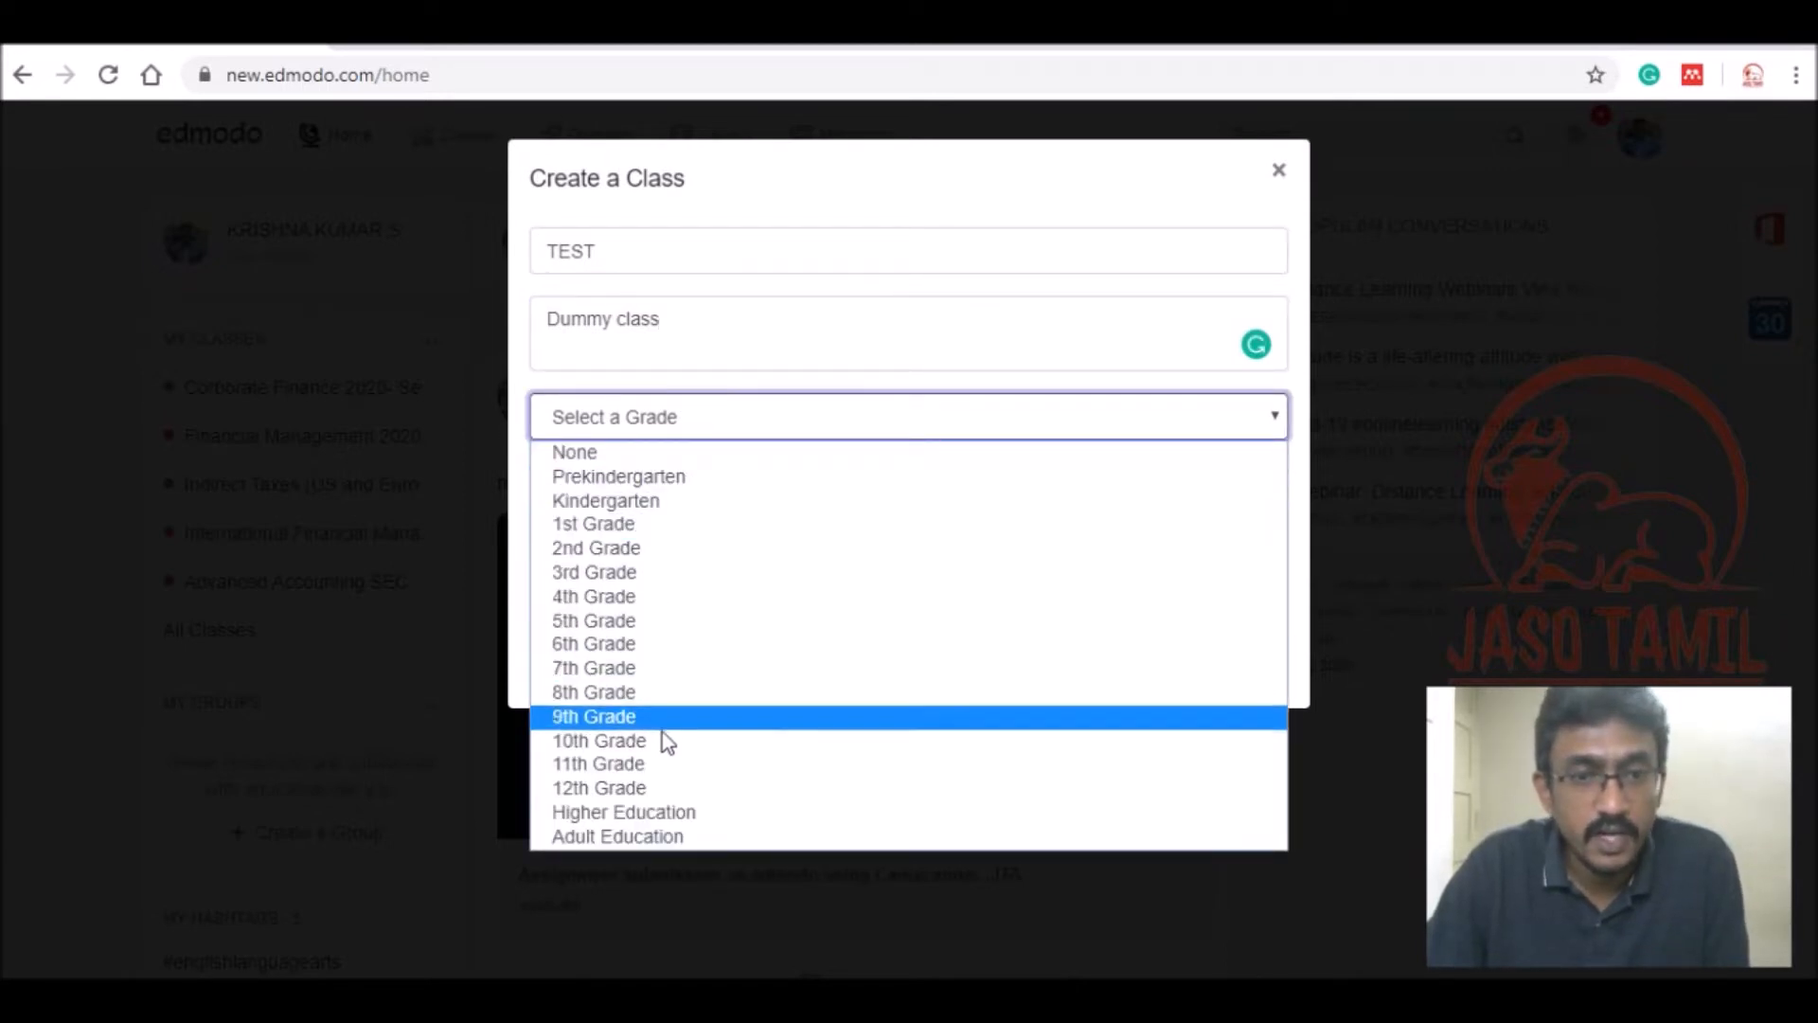
click(712, 812)
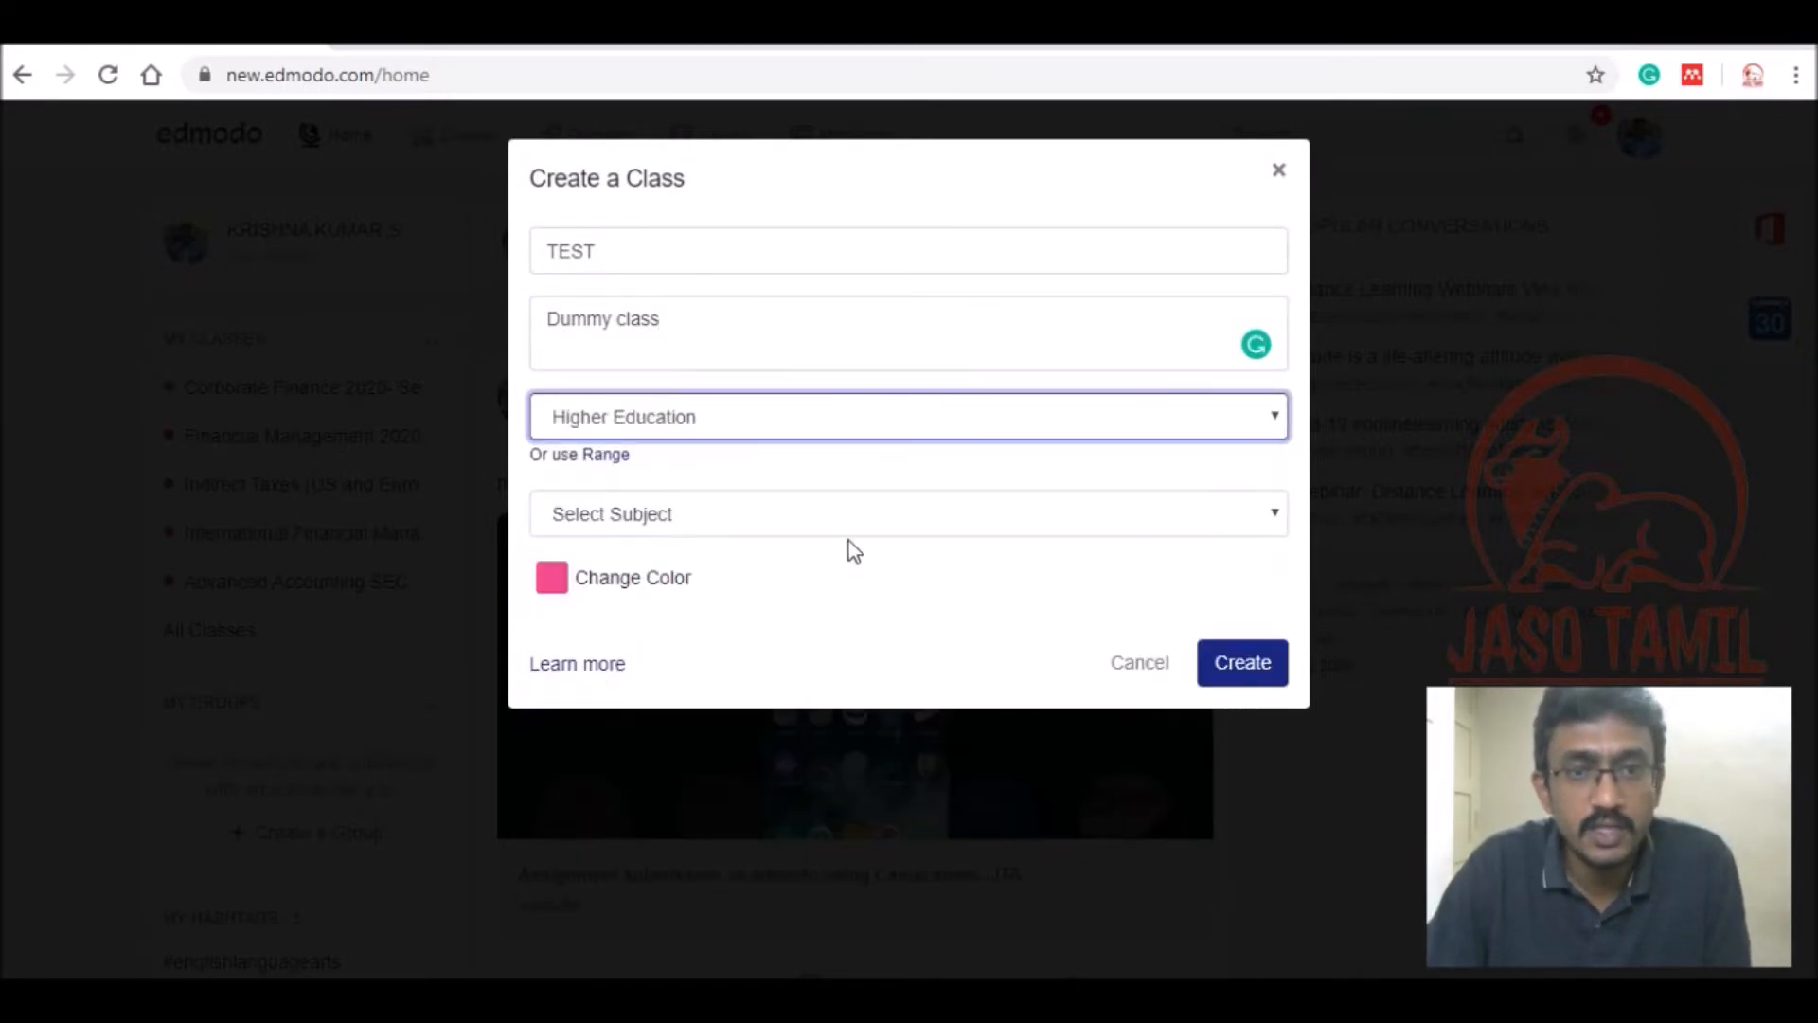
click(855, 516)
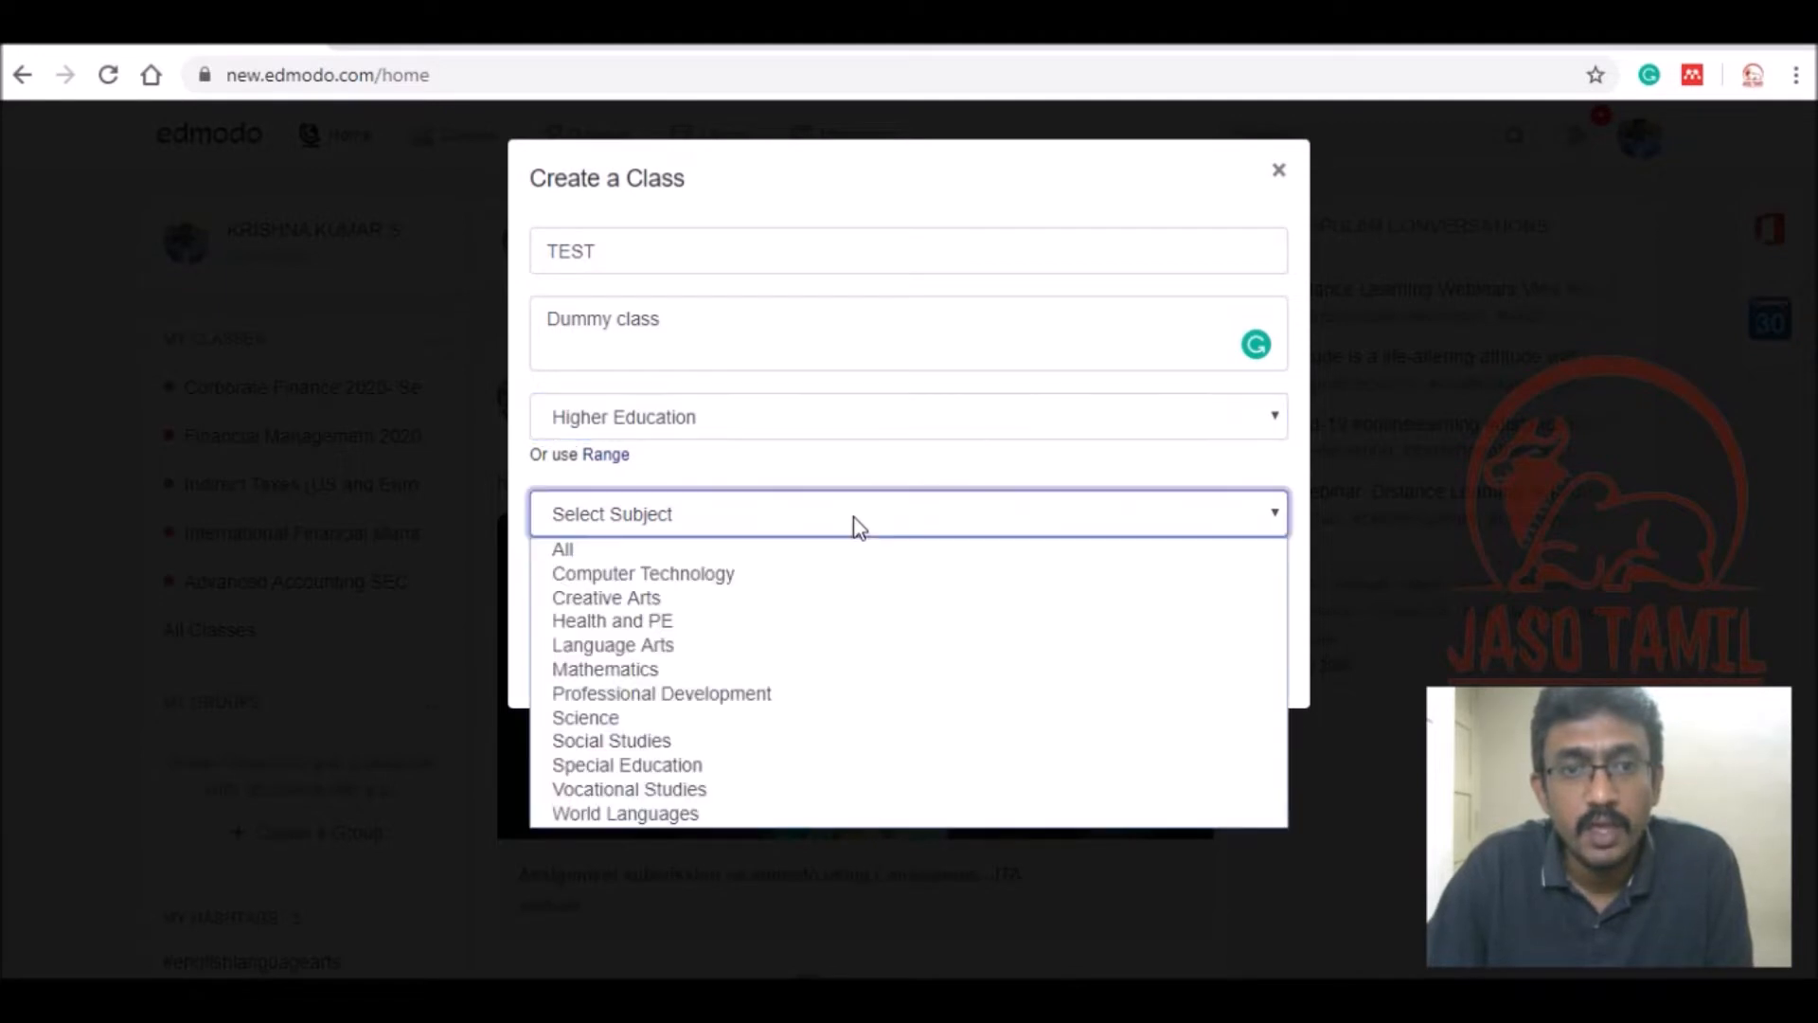
click(786, 743)
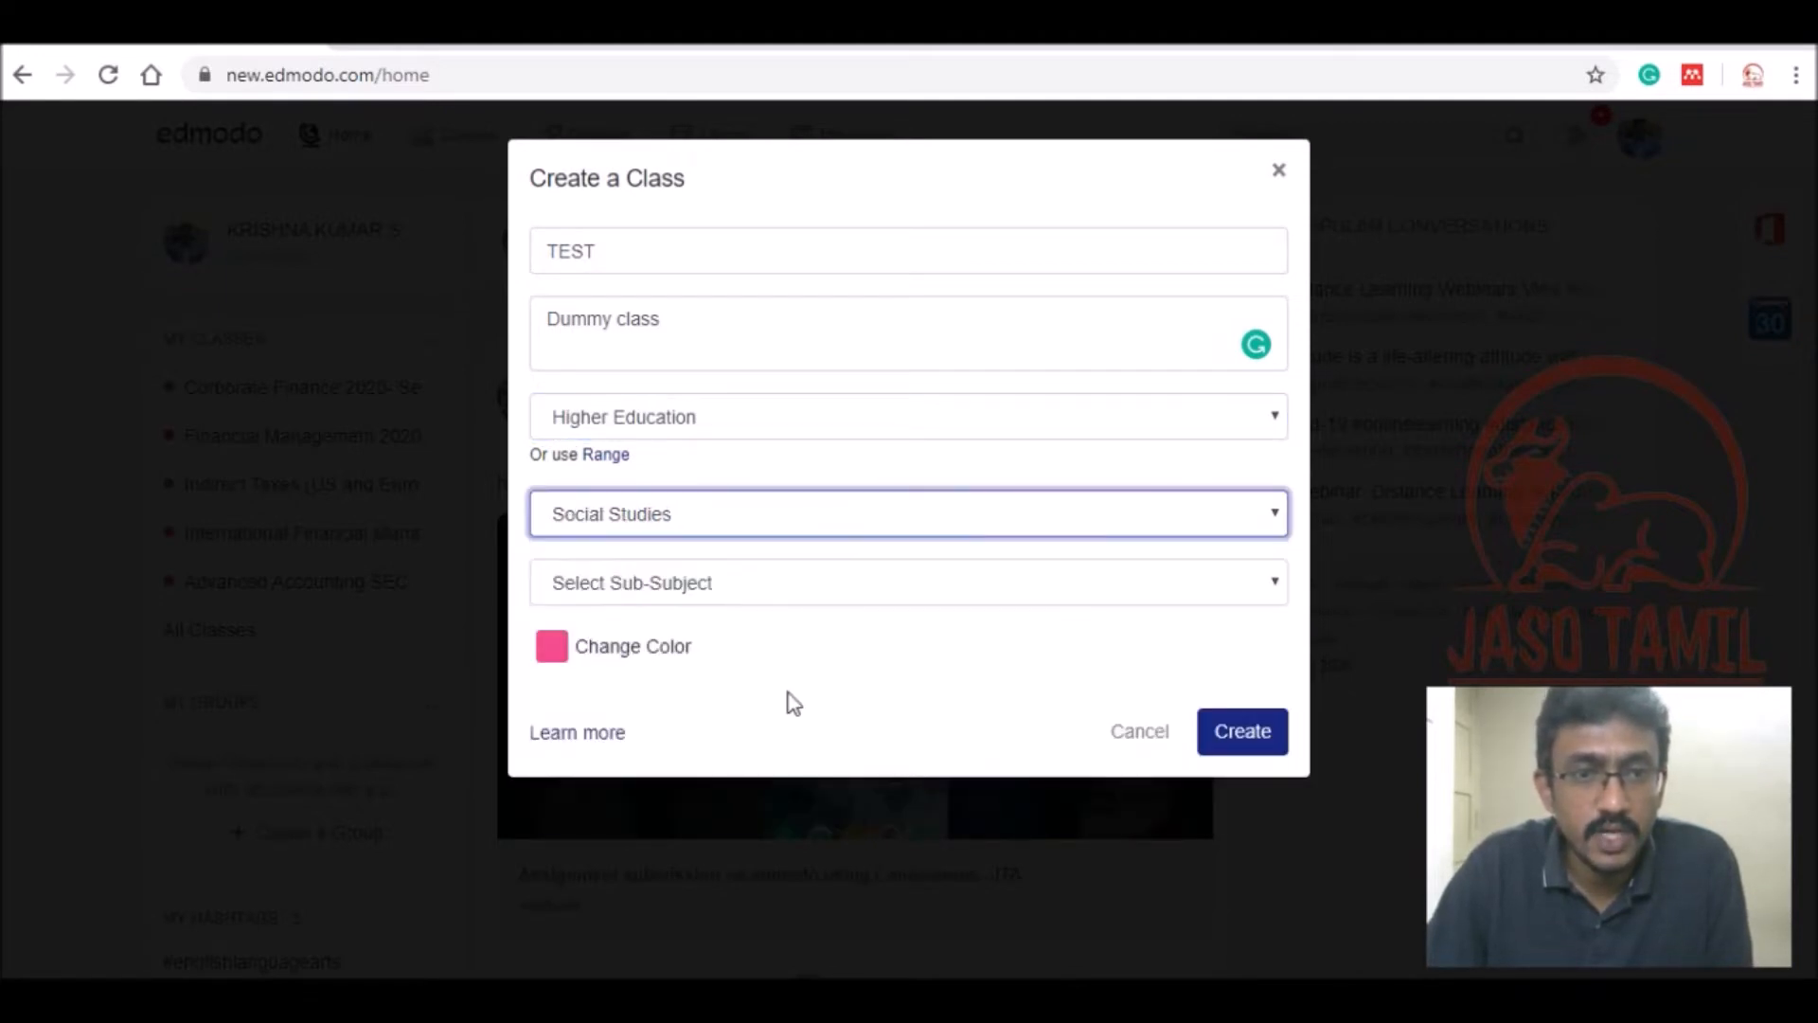
click(812, 589)
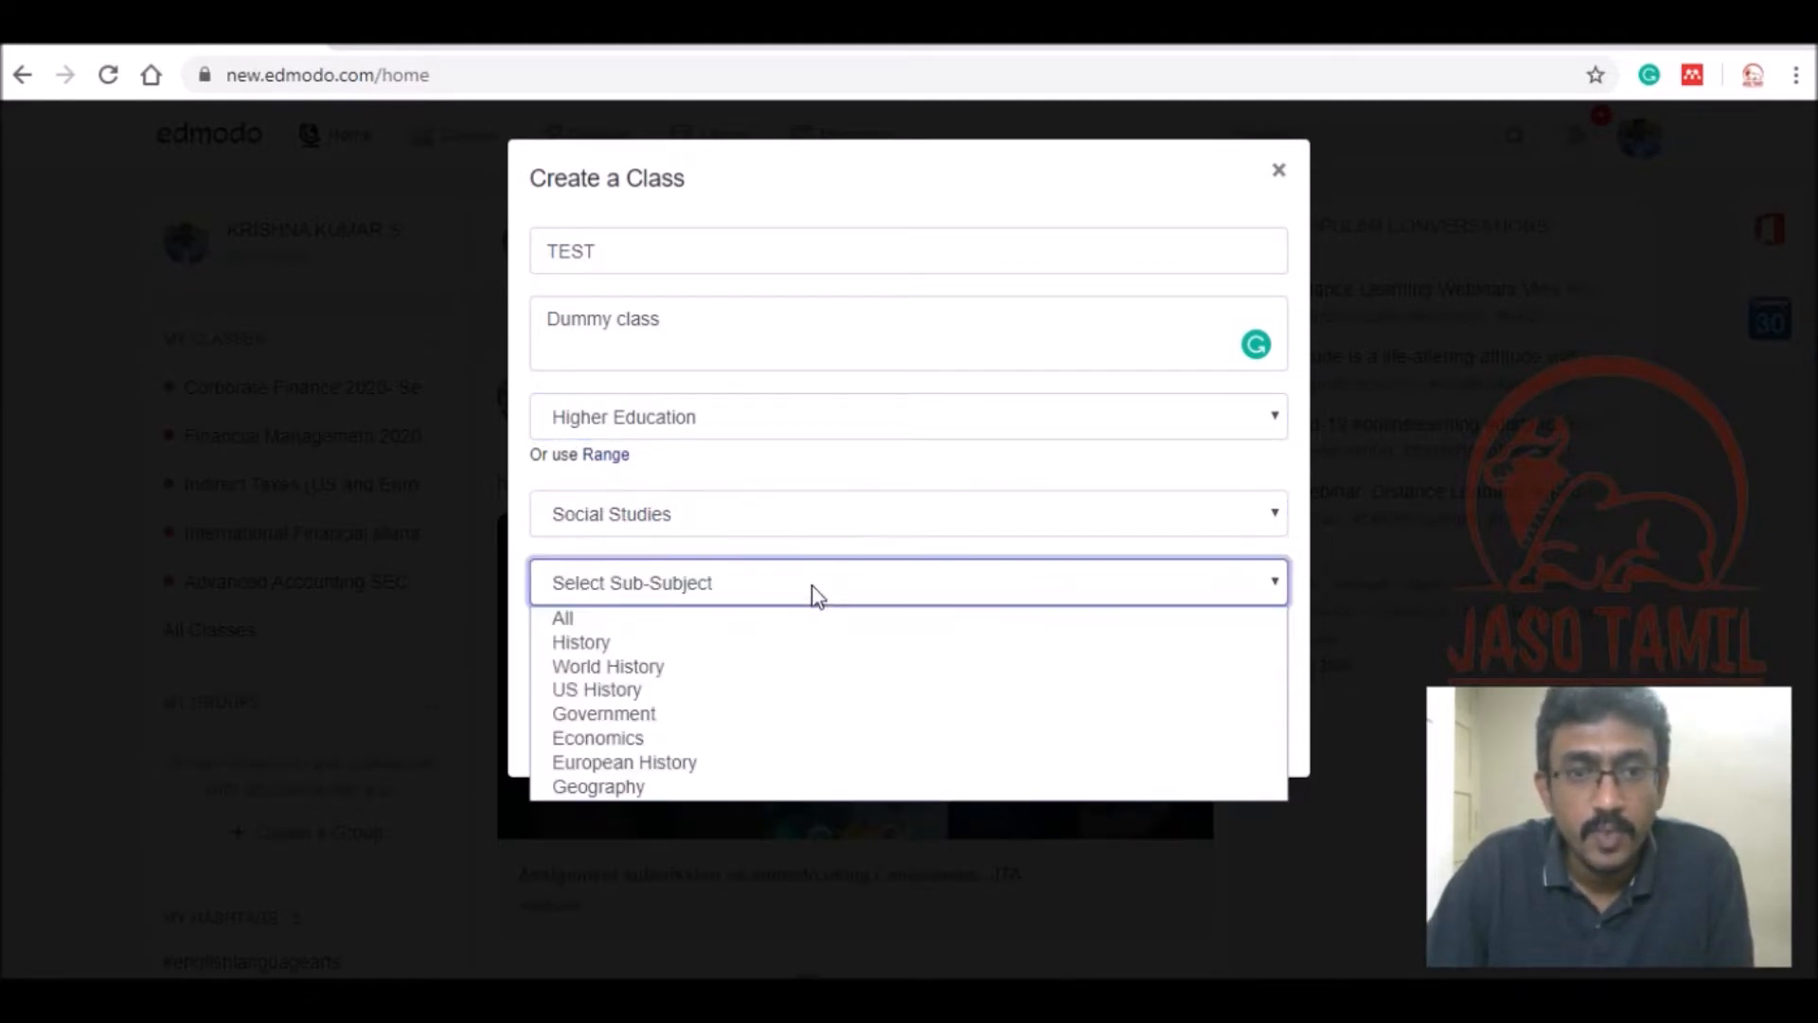
click(720, 738)
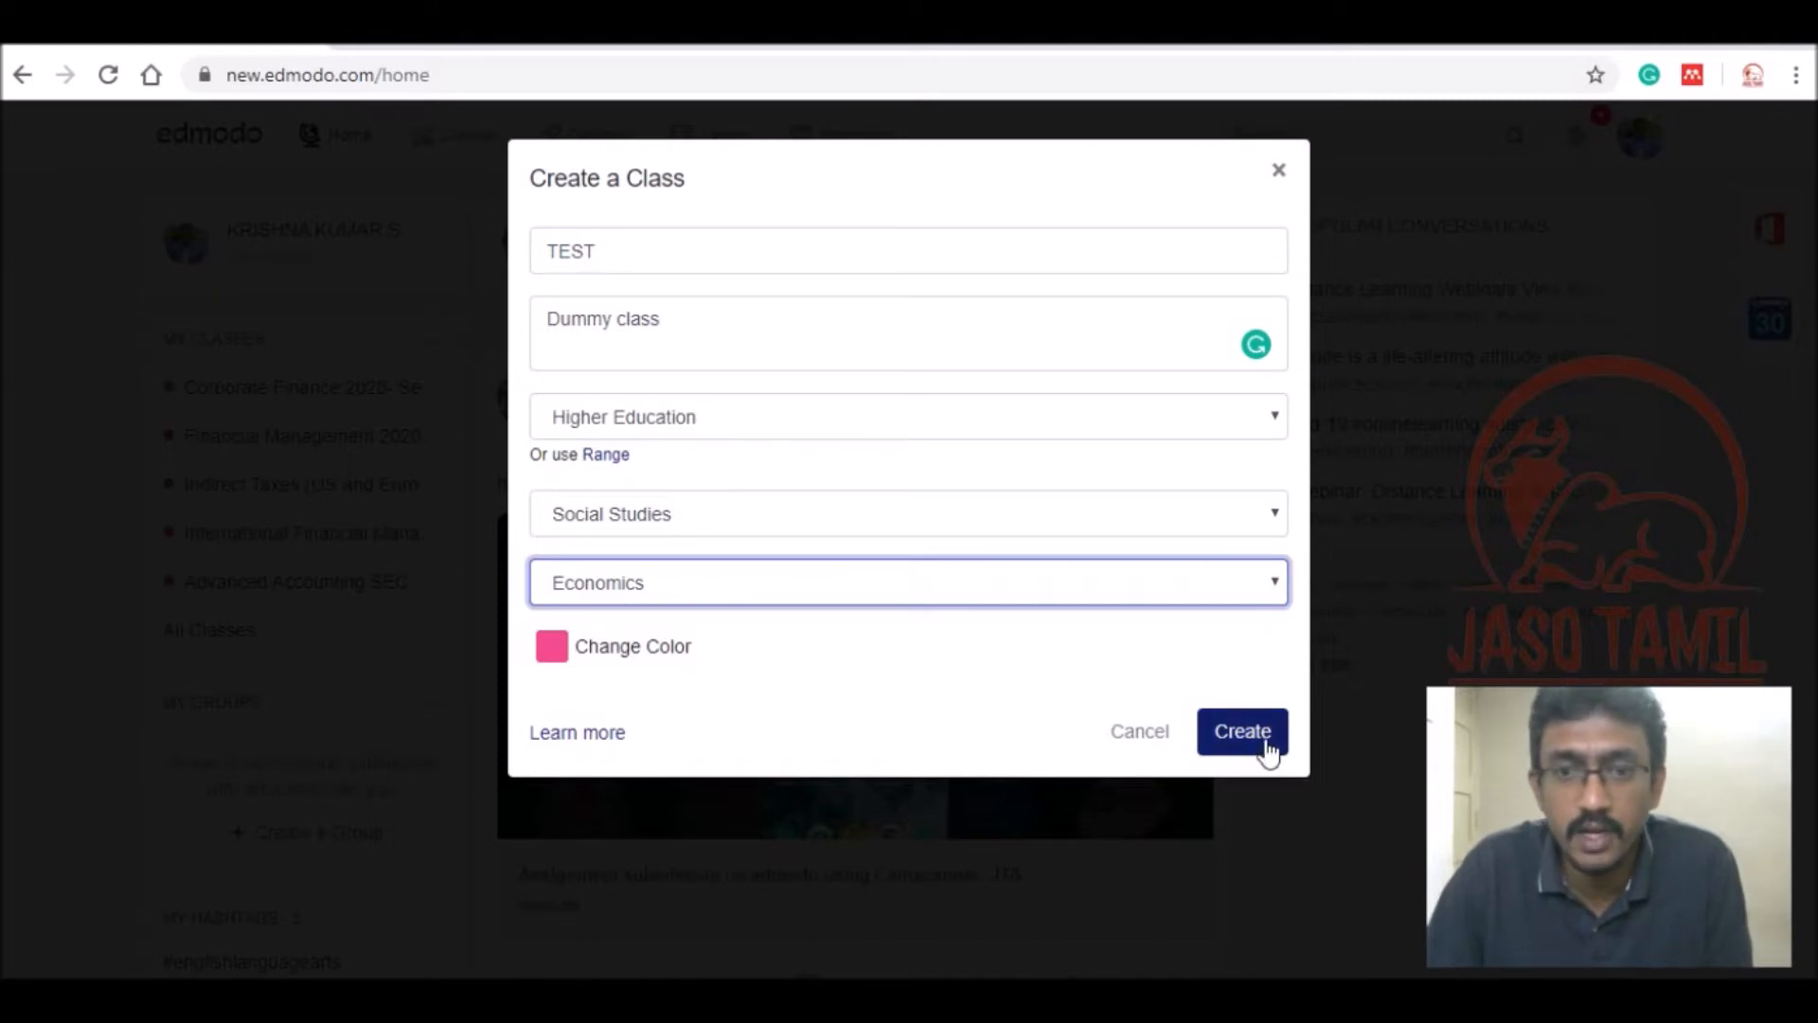
Create the TEST class, dismiss its welcome popup, and view its Members list.
click(1265, 741)
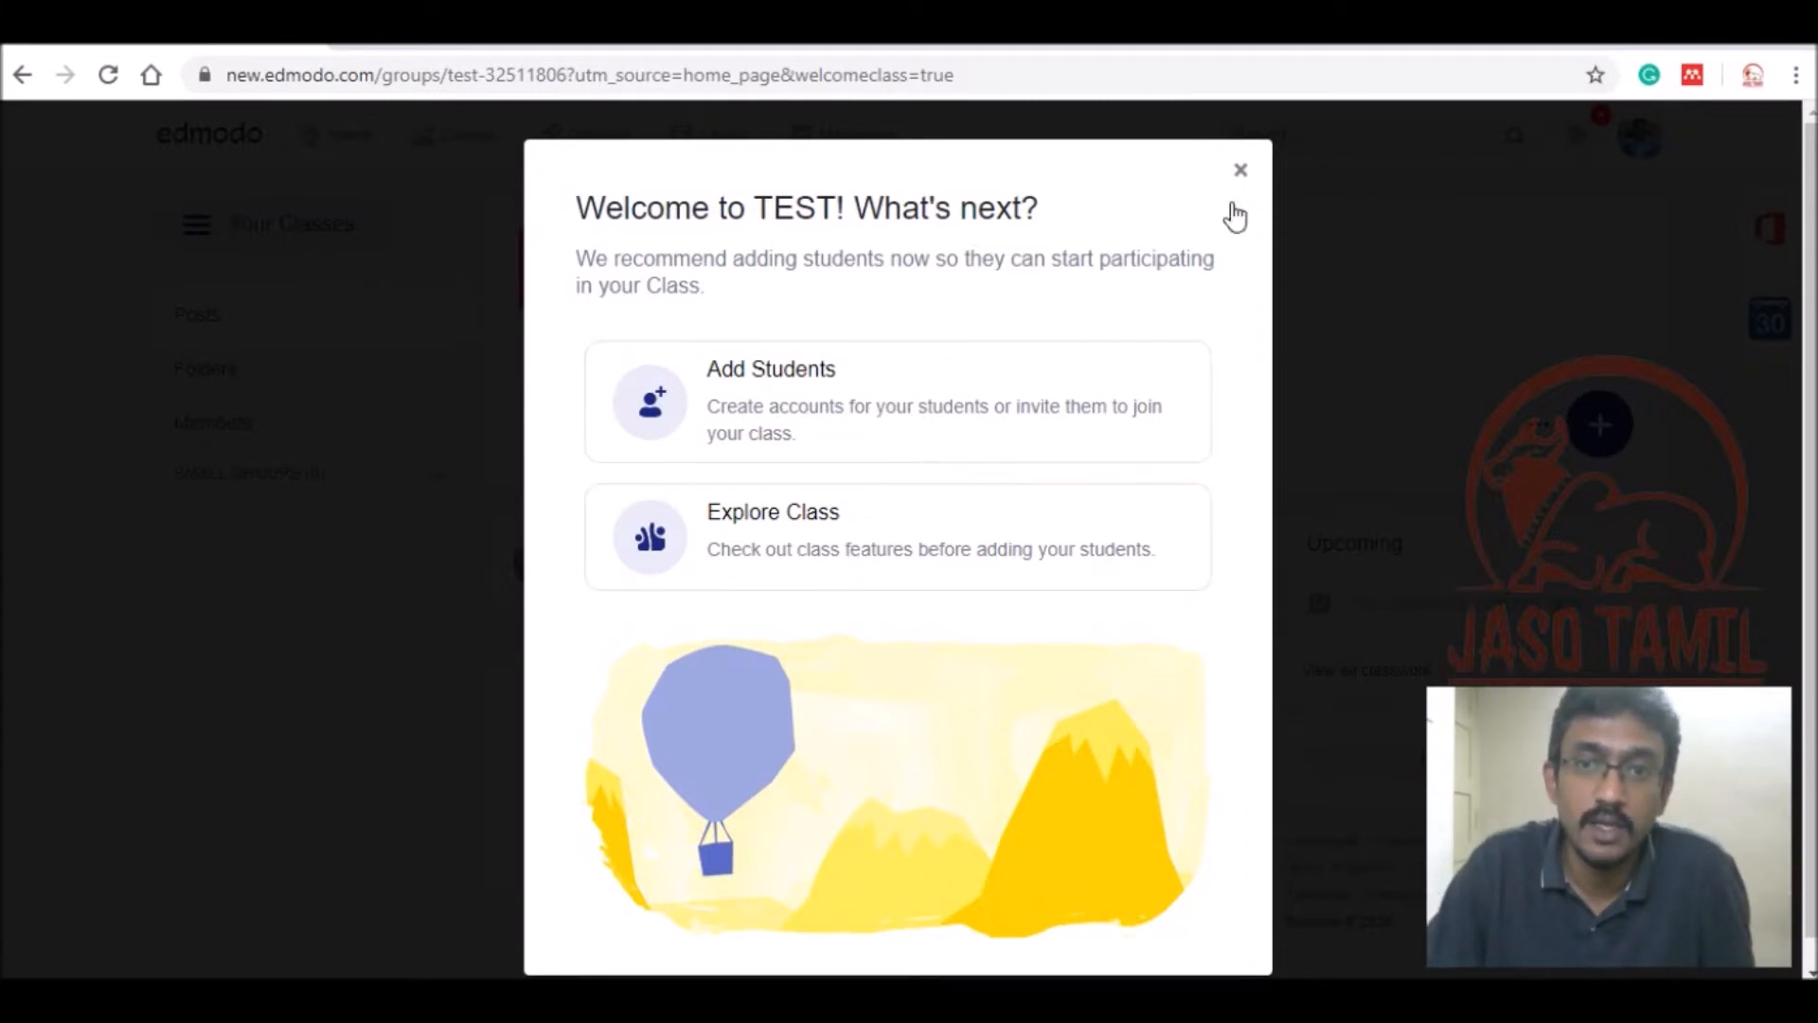
click(1241, 173)
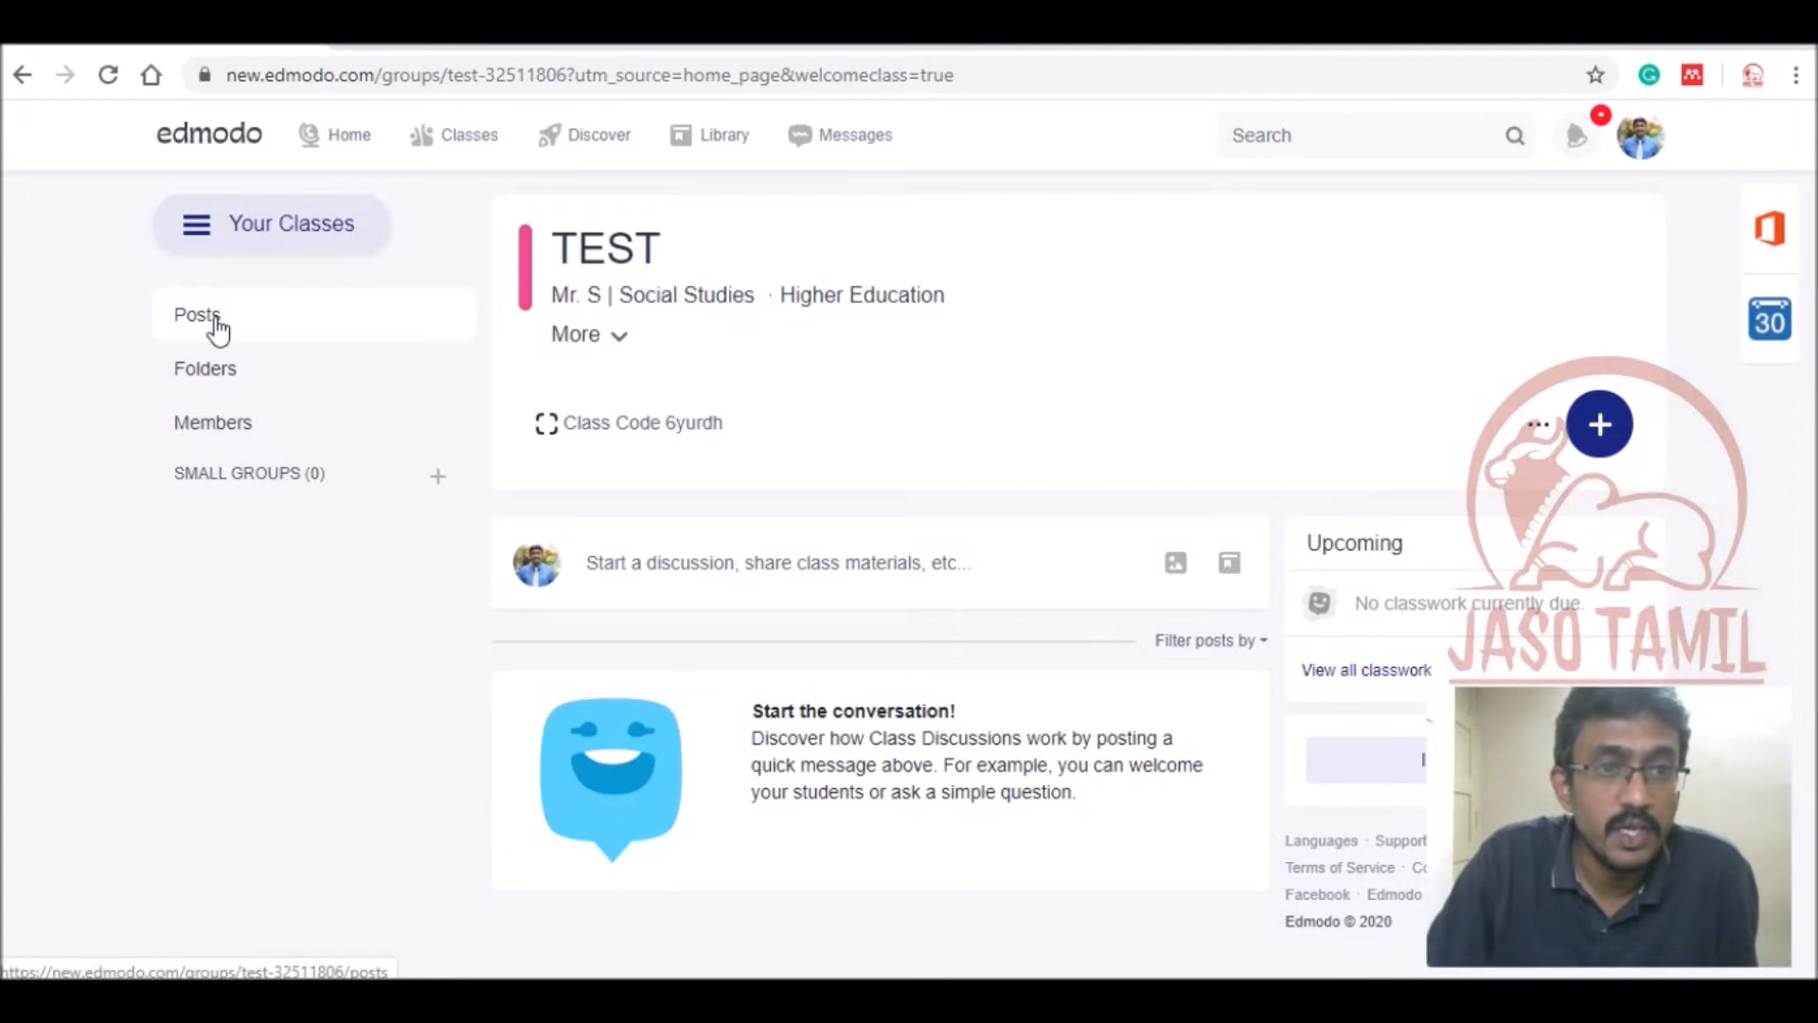
click(219, 426)
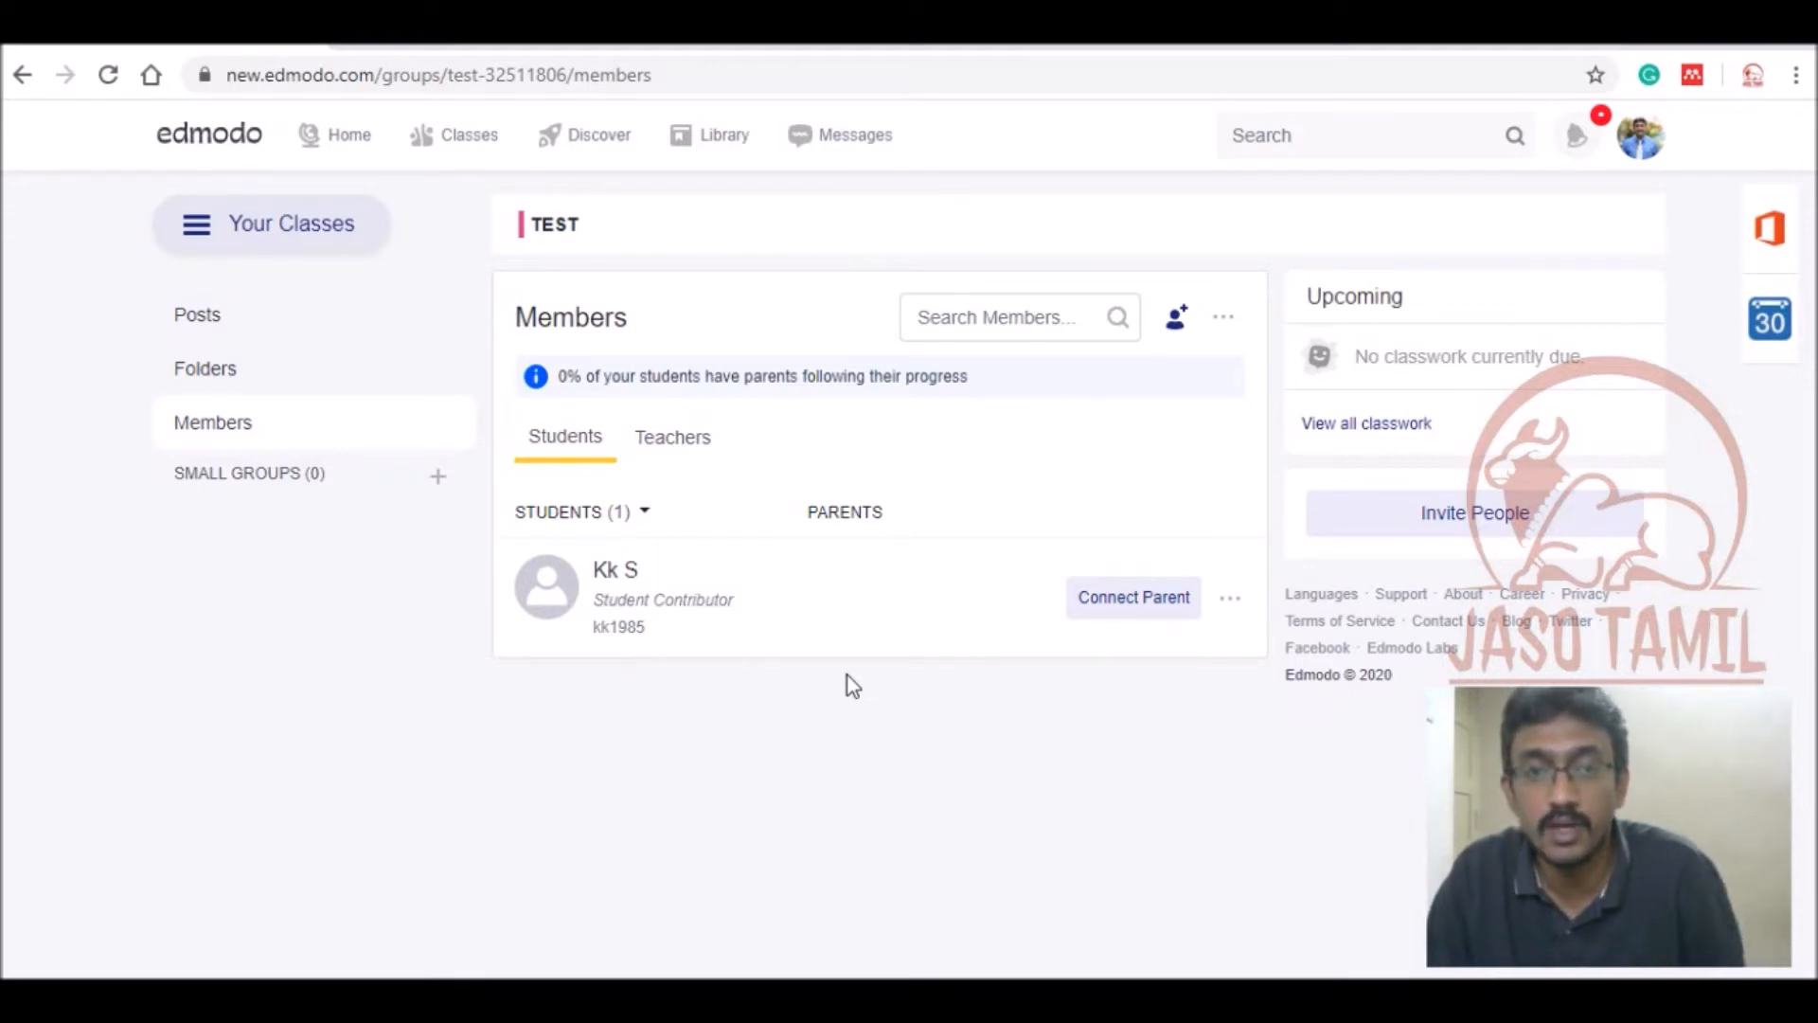
Review the class's teachers and students, leave the student as Student Contributor, then return to Posts.
click(694, 443)
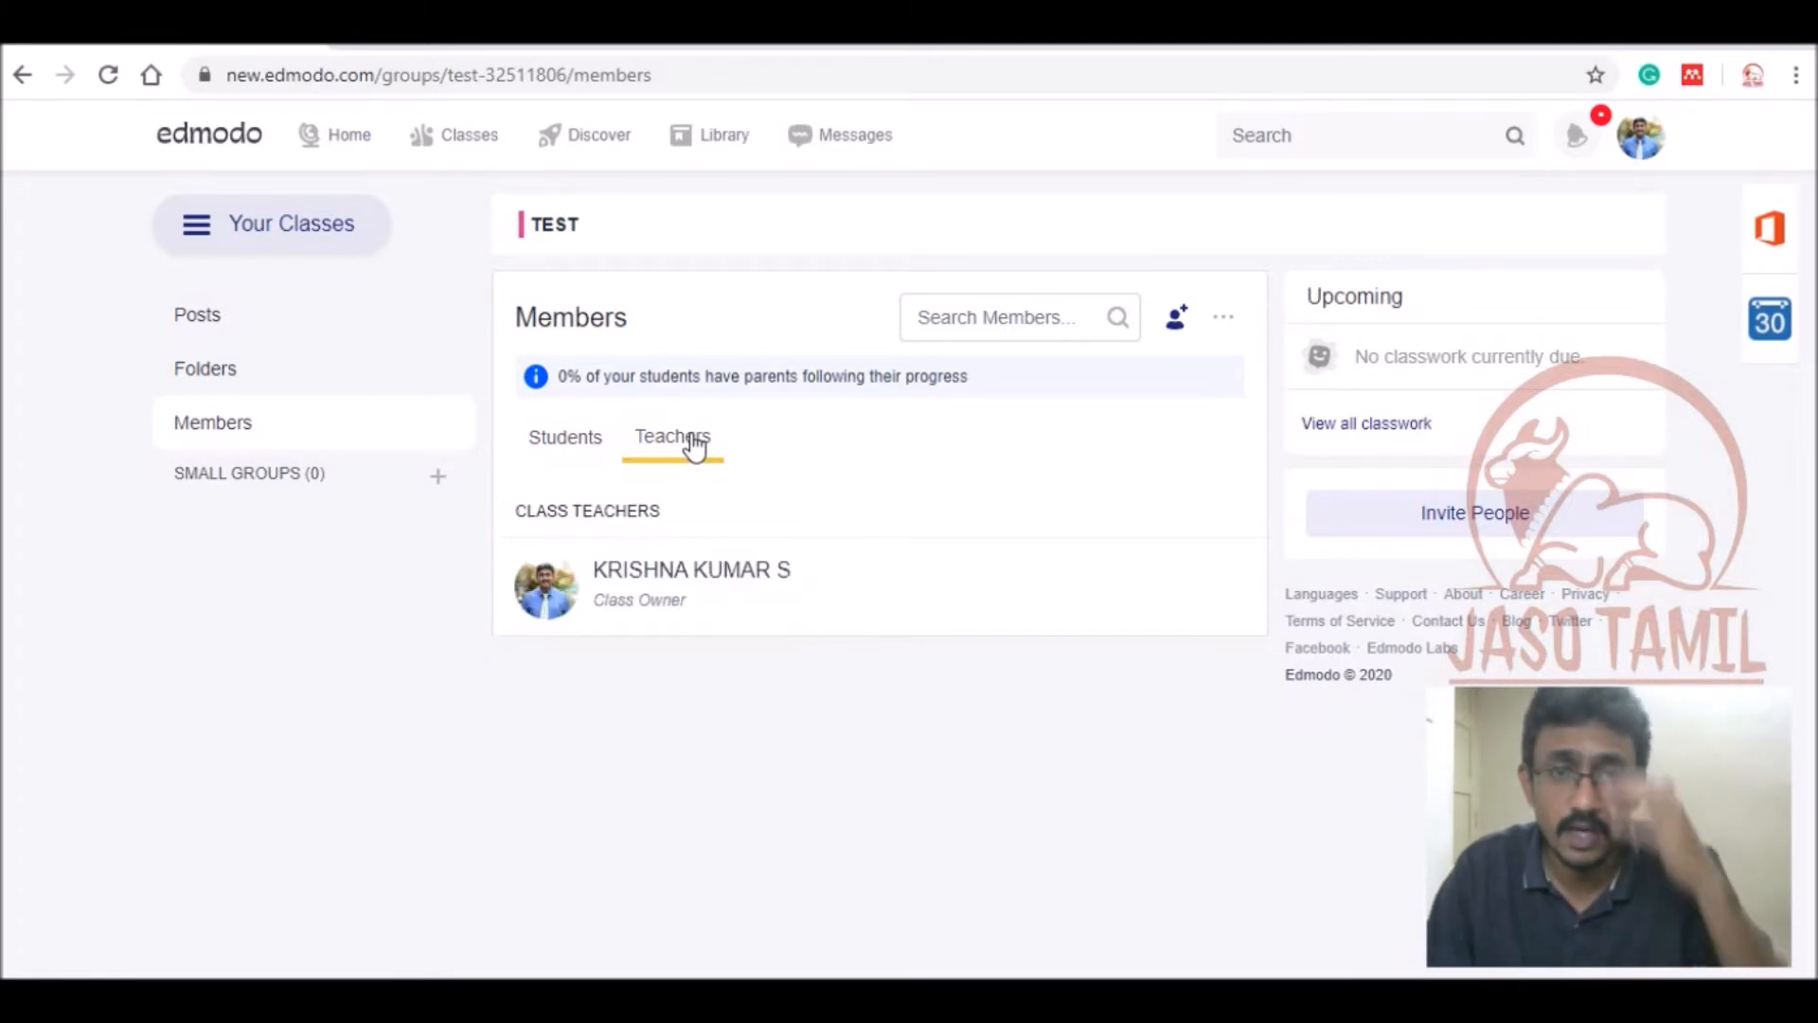
click(574, 450)
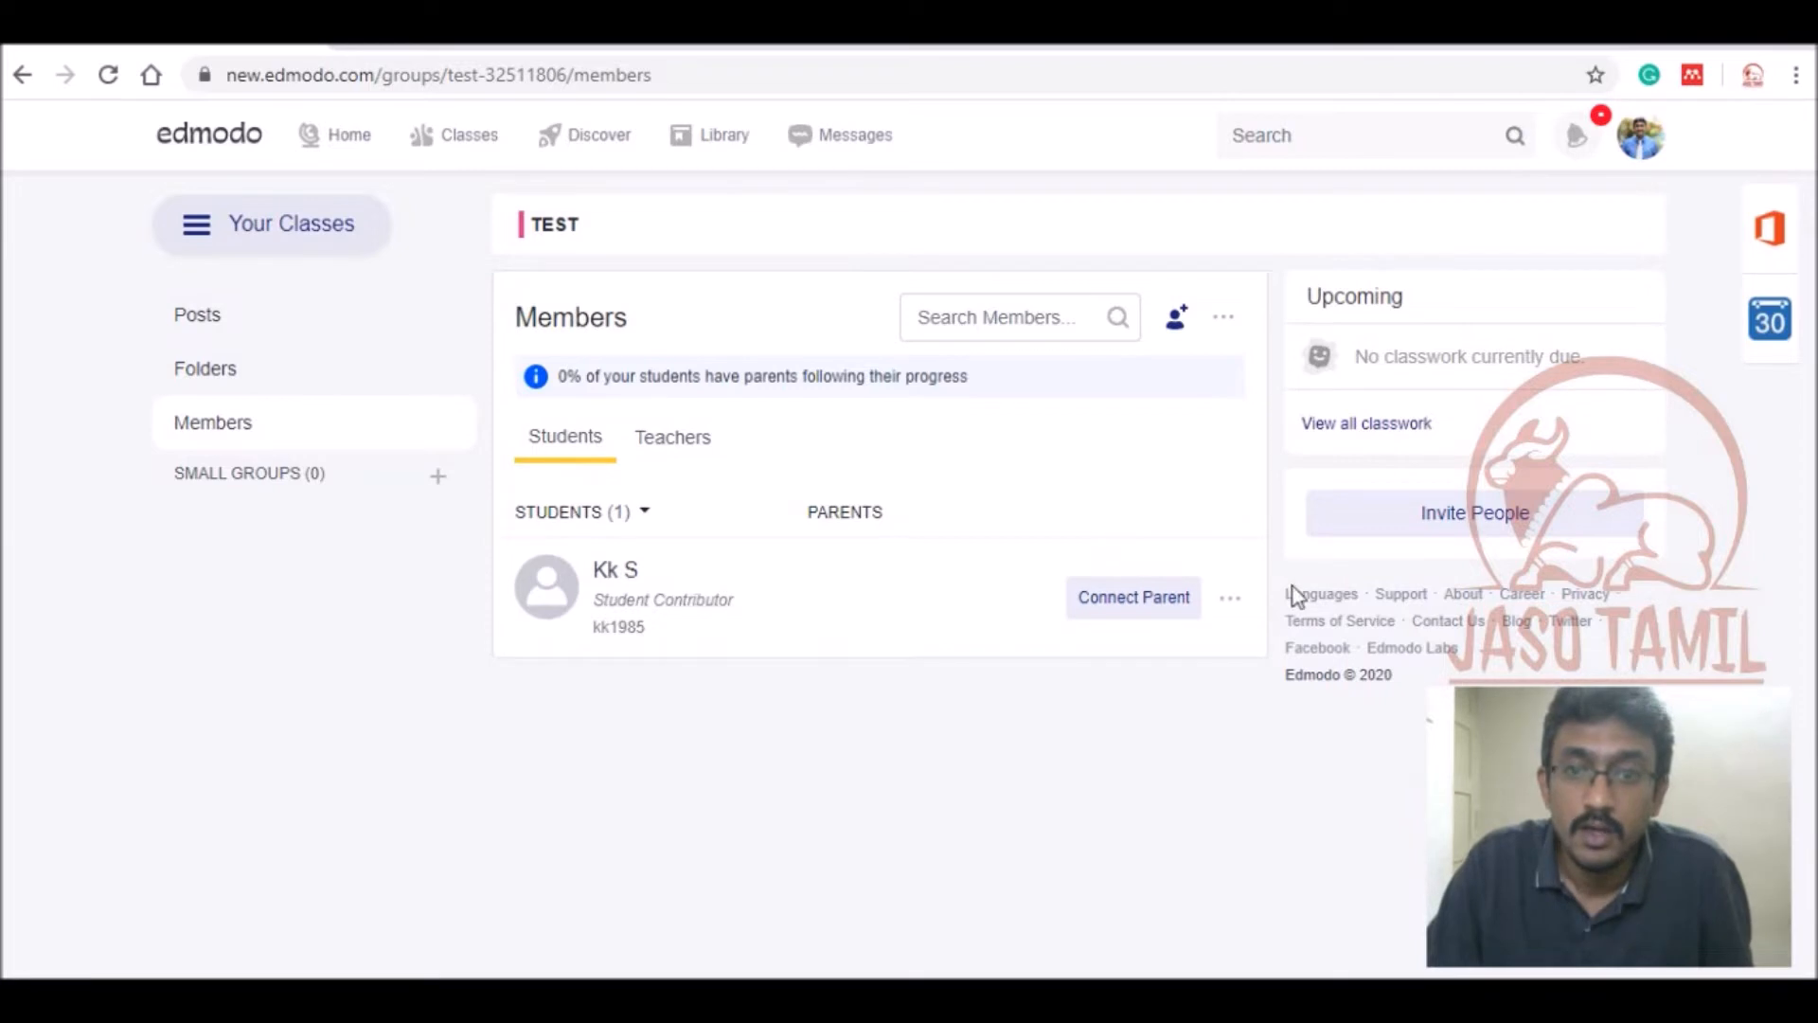
click(1231, 599)
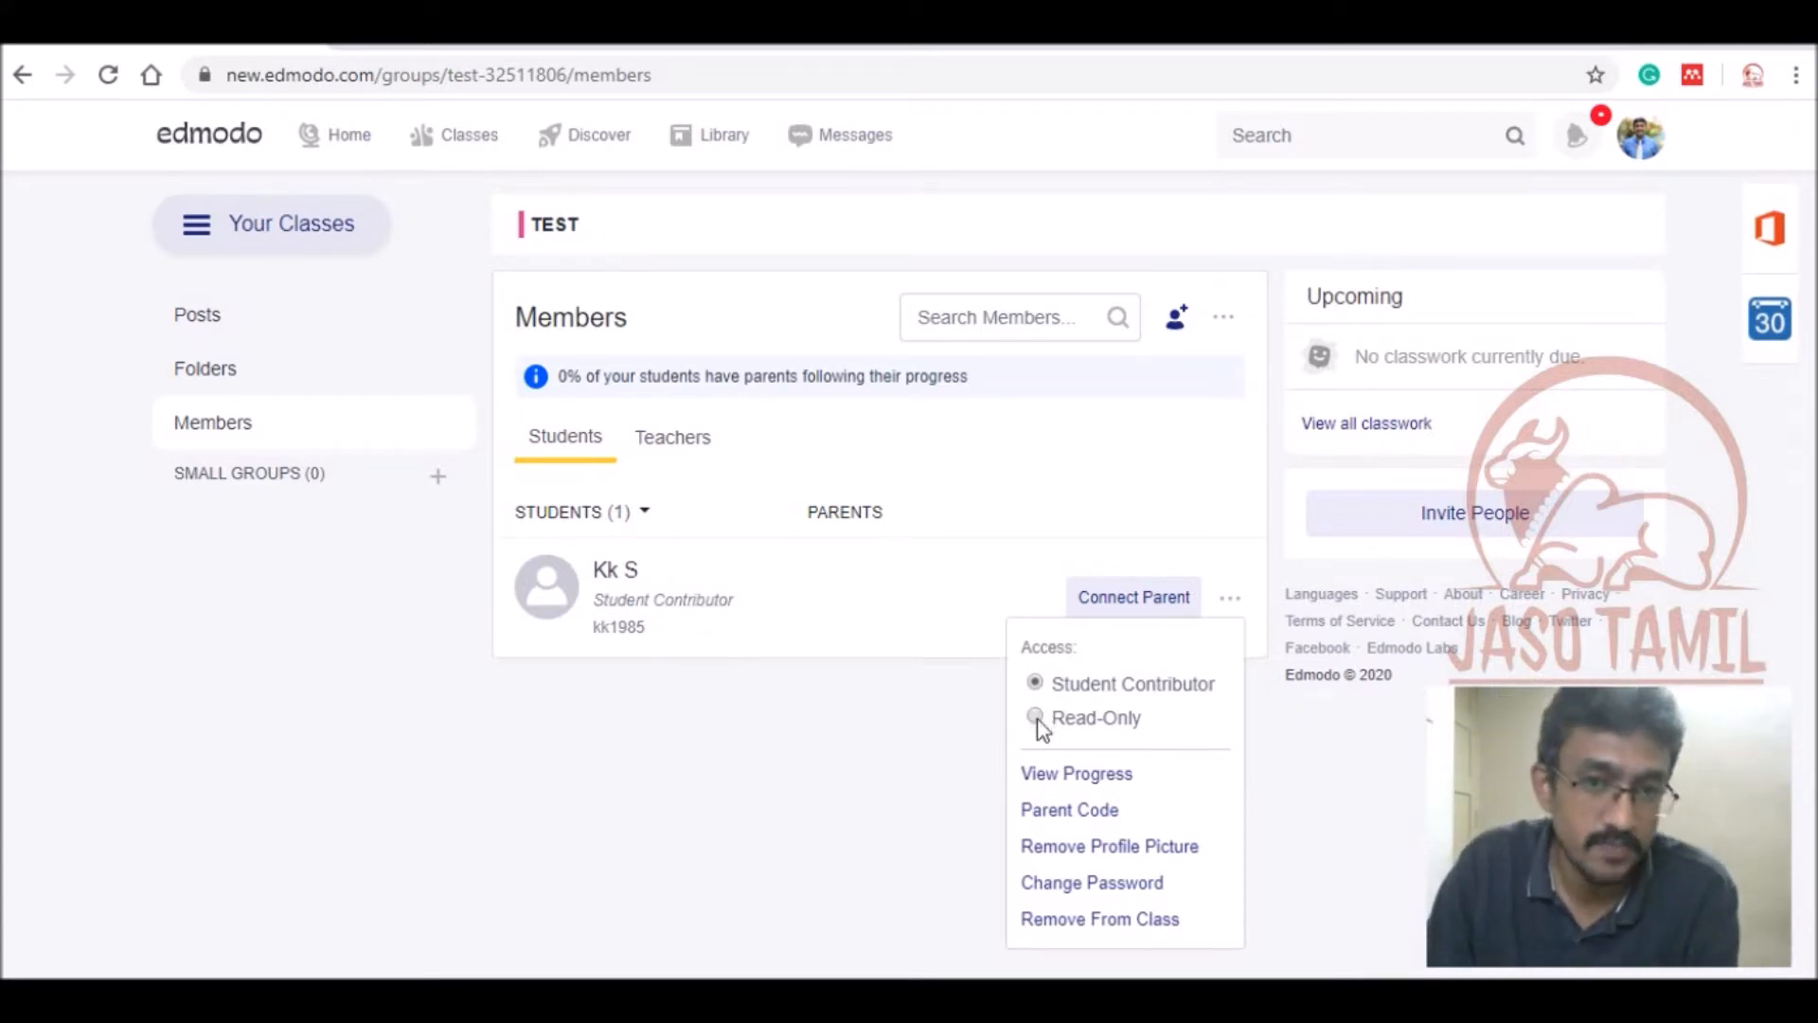
click(911, 752)
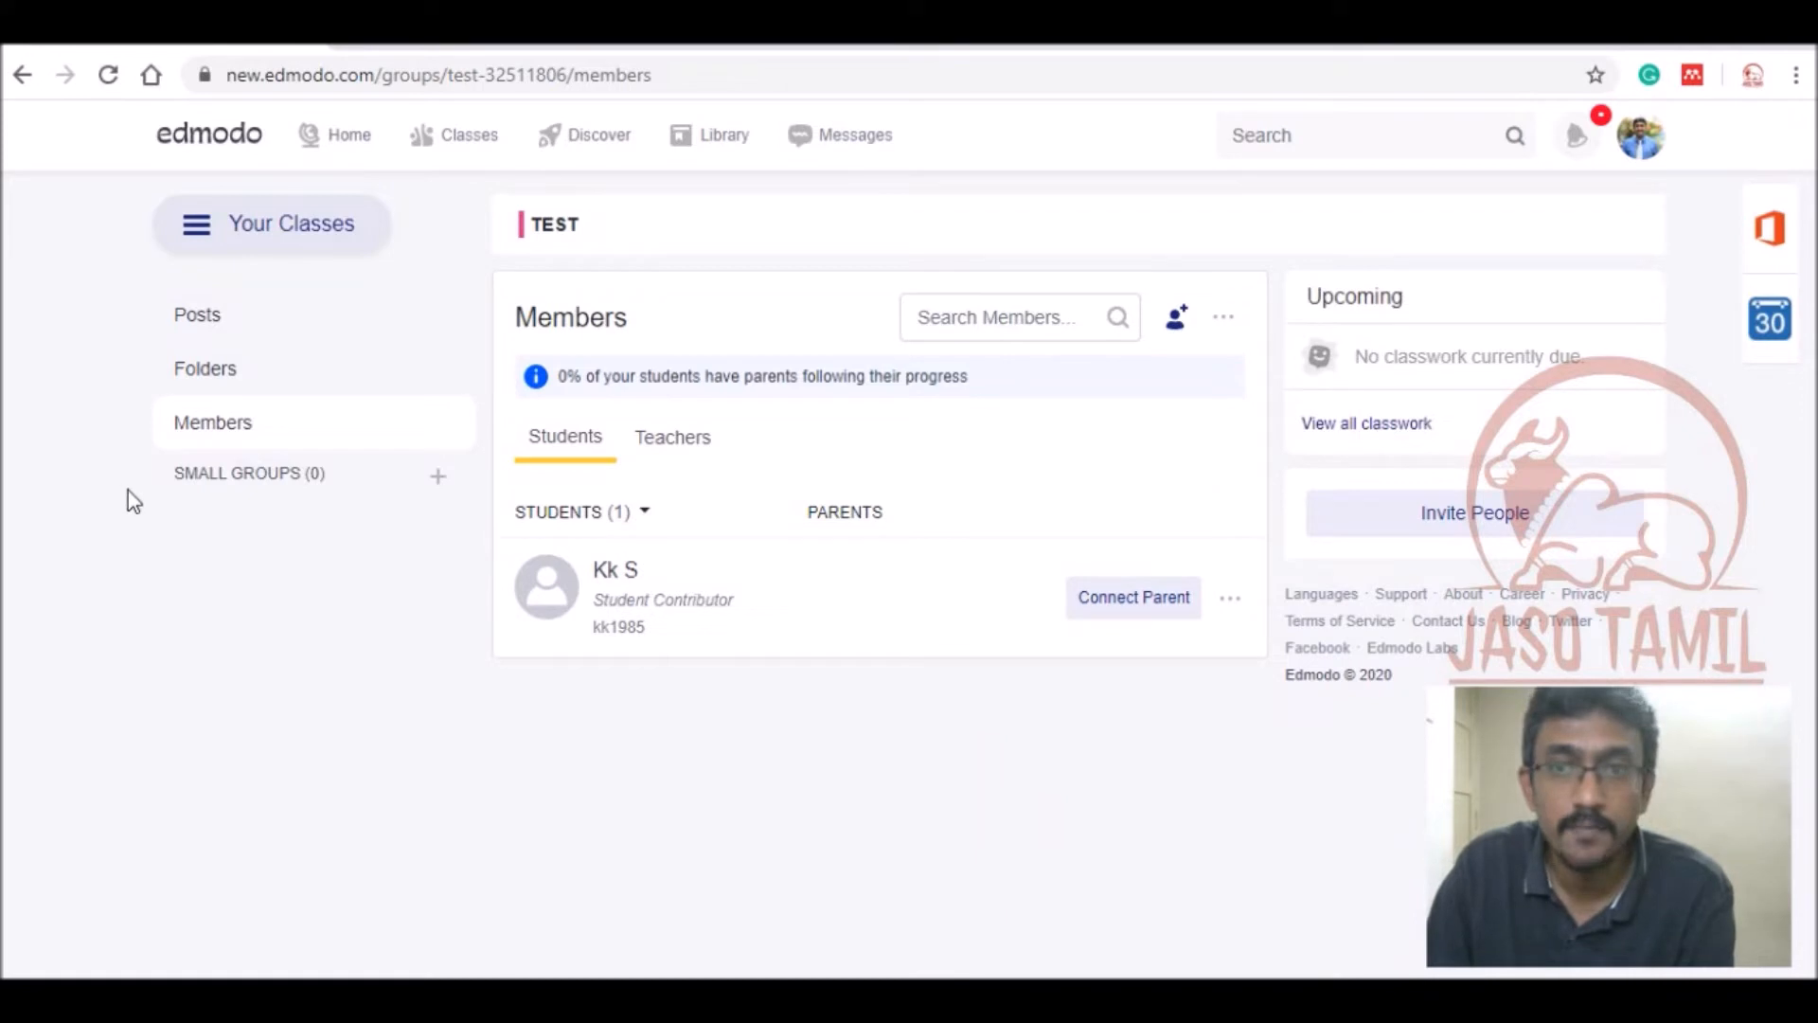
click(224, 320)
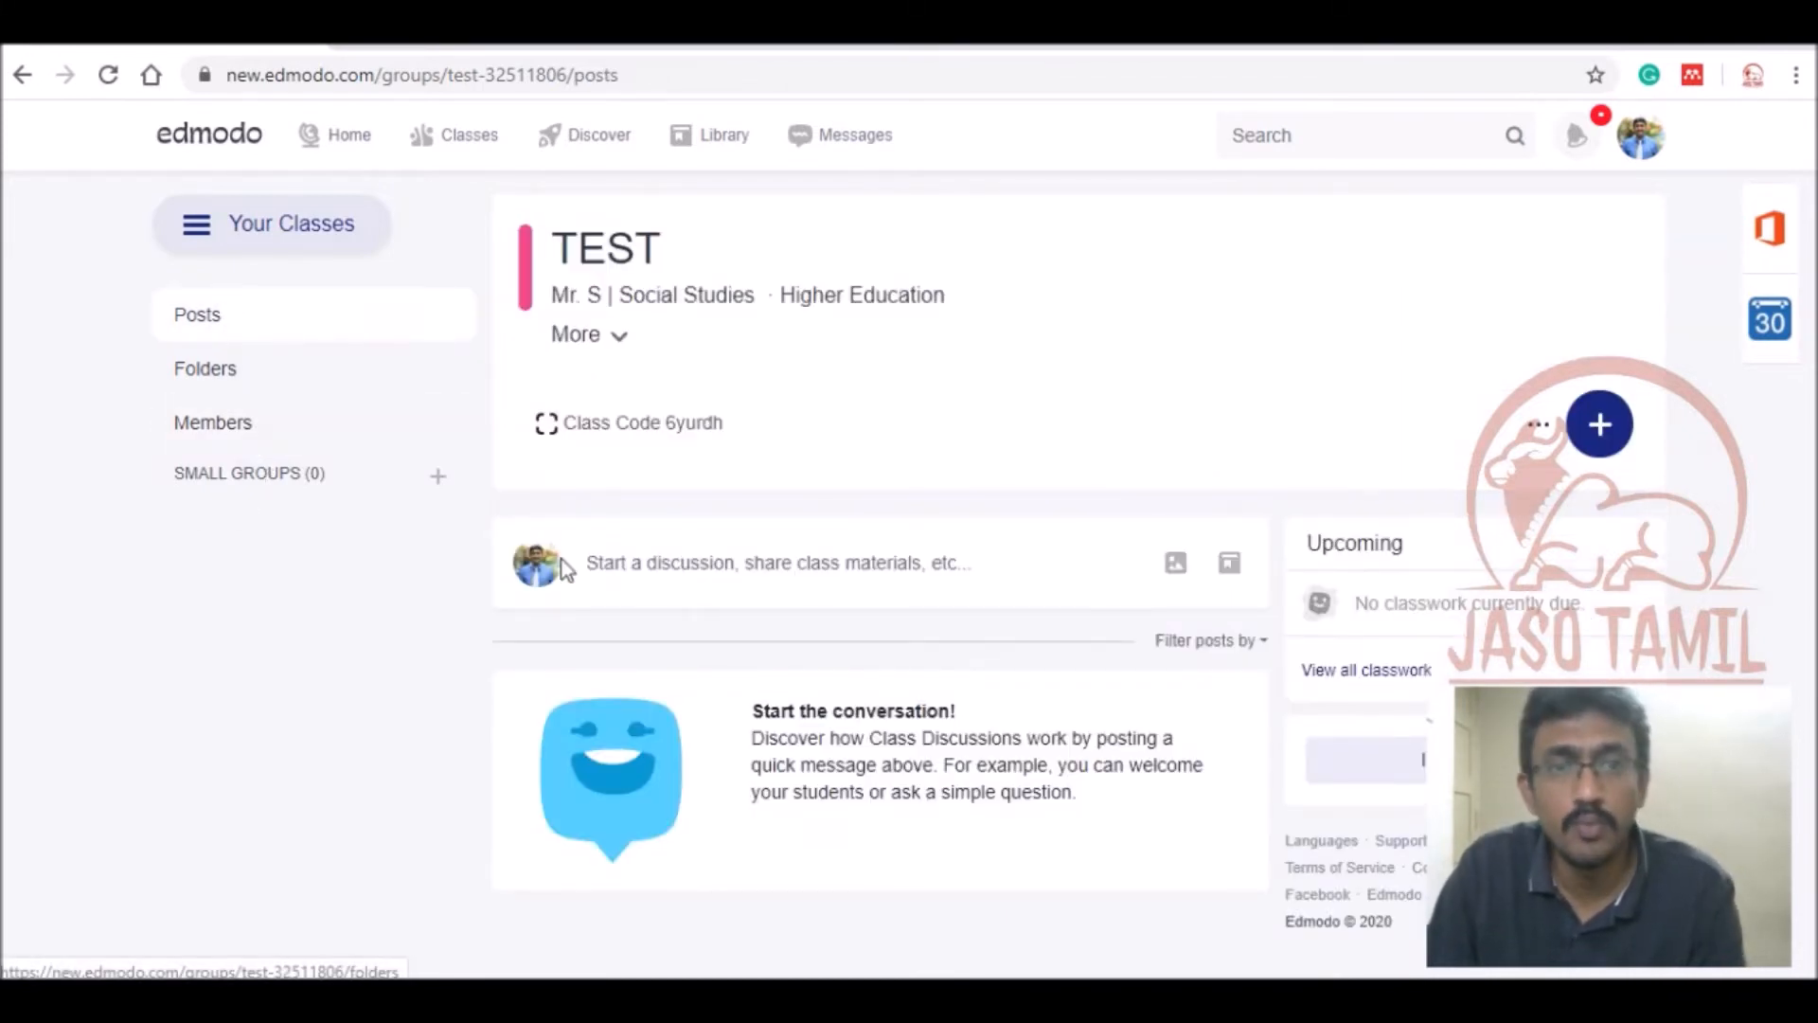
Start a new TEST class post from the 'Start a discussion, share class materials' box.
click(674, 579)
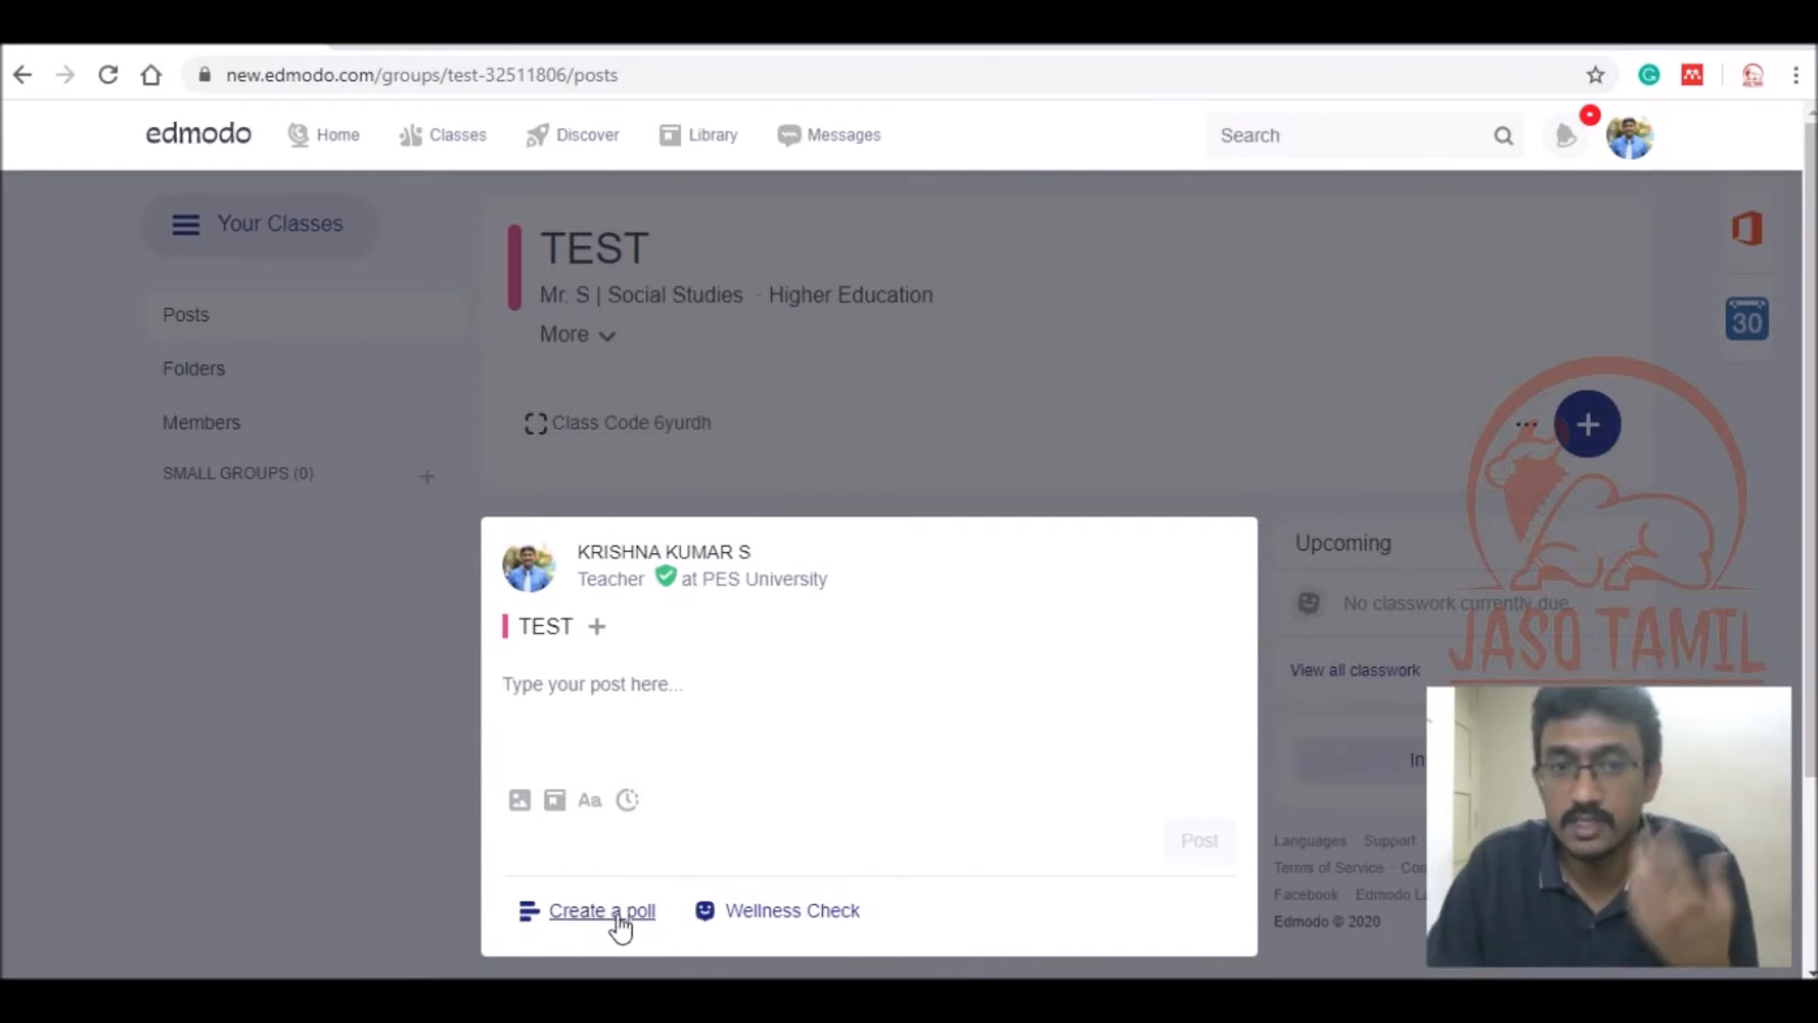
Post a Wellness Check poll asking 'How are you feeling today?' to the TEST feed.
click(786, 919)
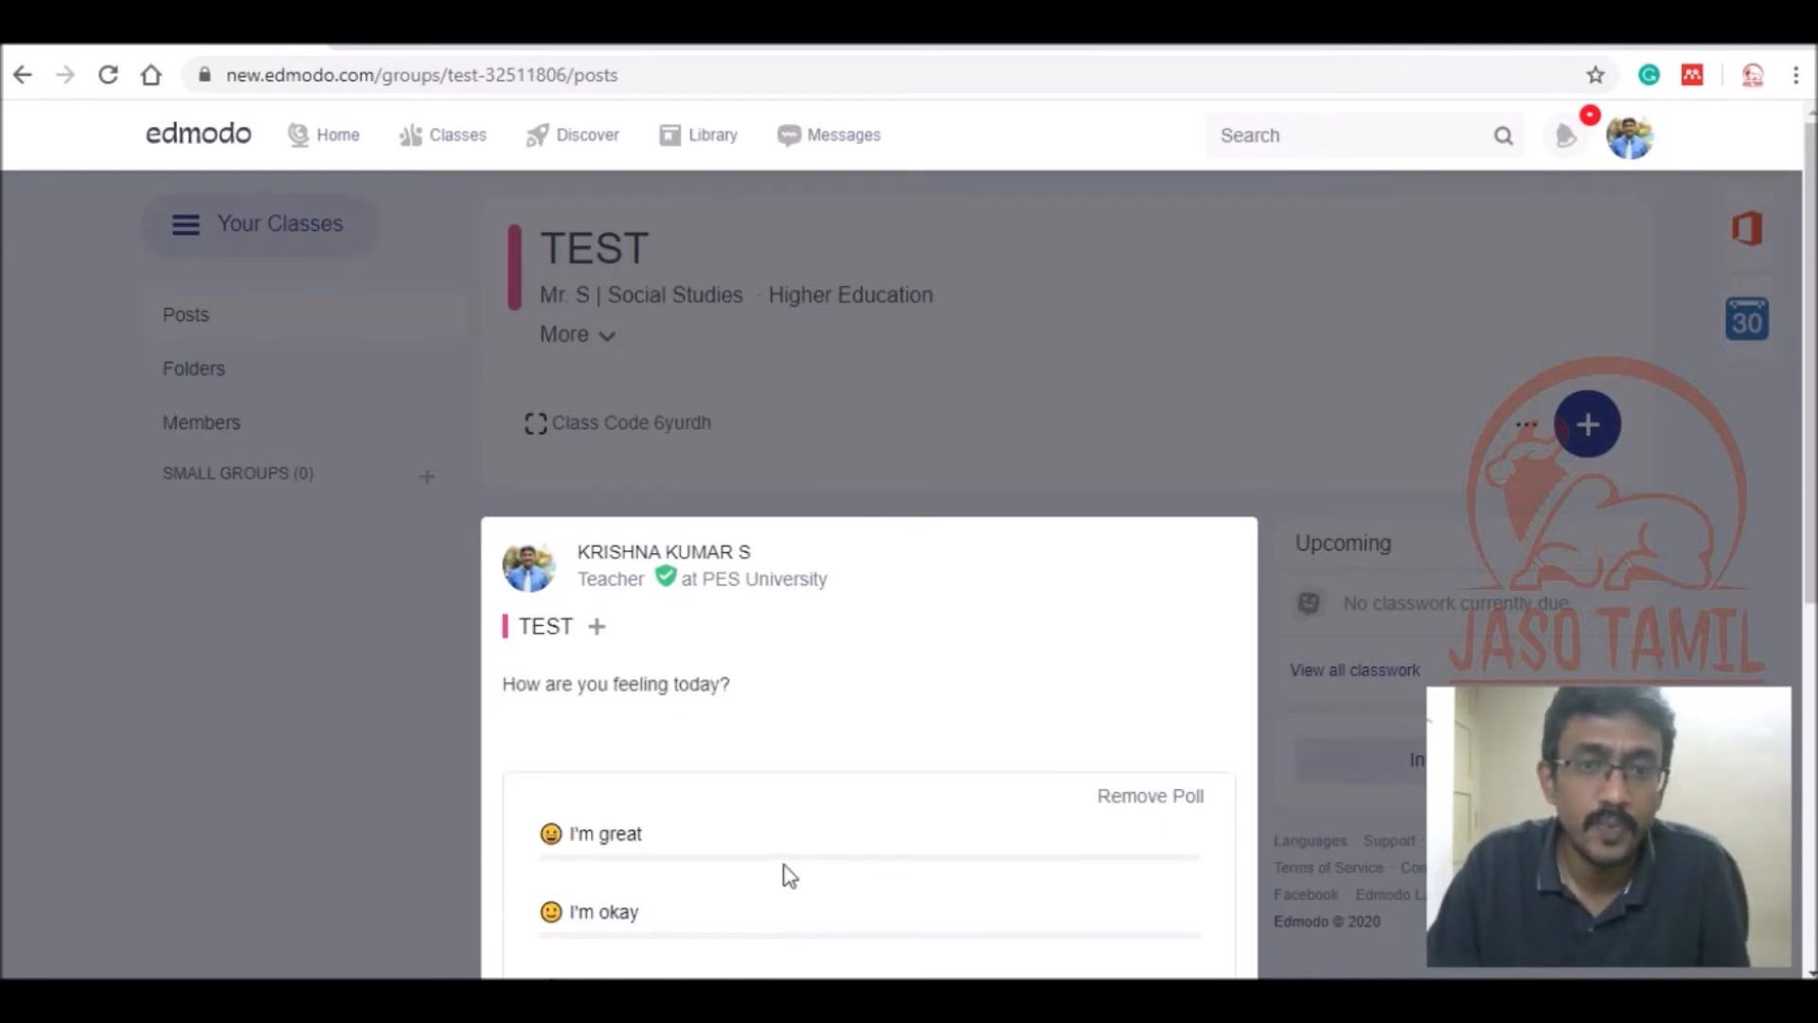
scroll(901, 633, down, 5)
scroll(690, 606, up, 5)
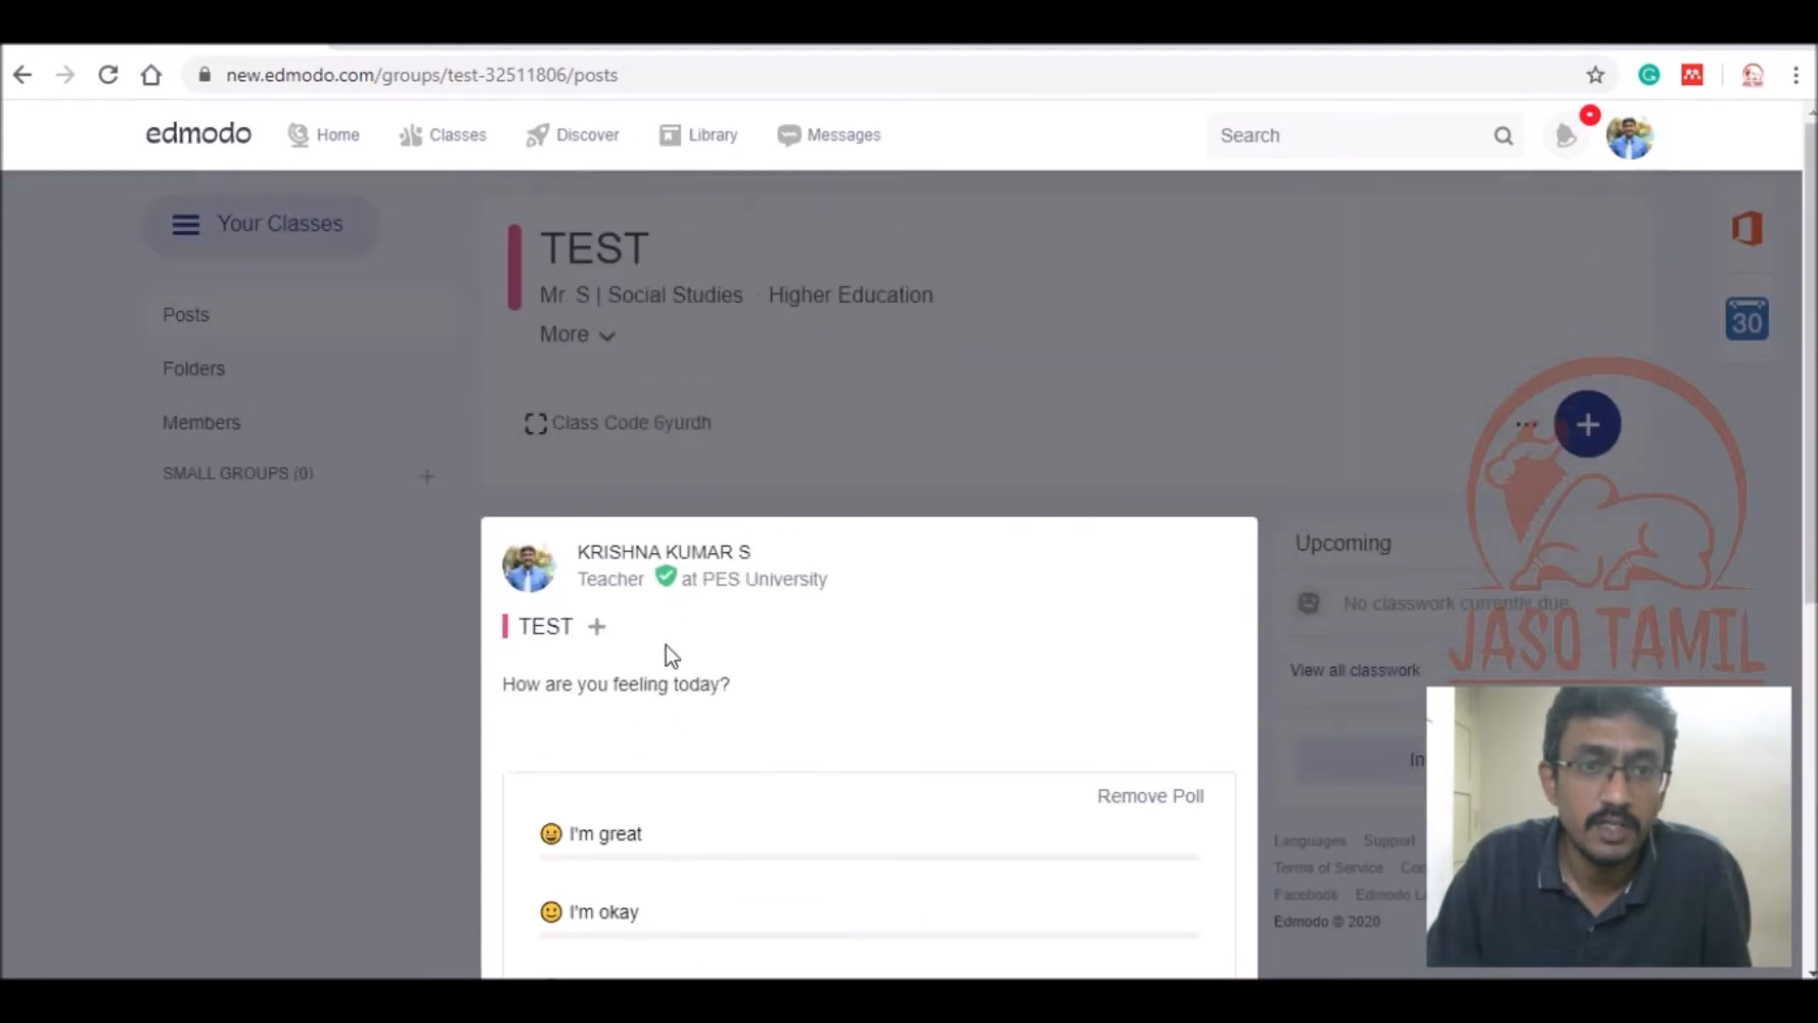
scroll(824, 678, down, 5)
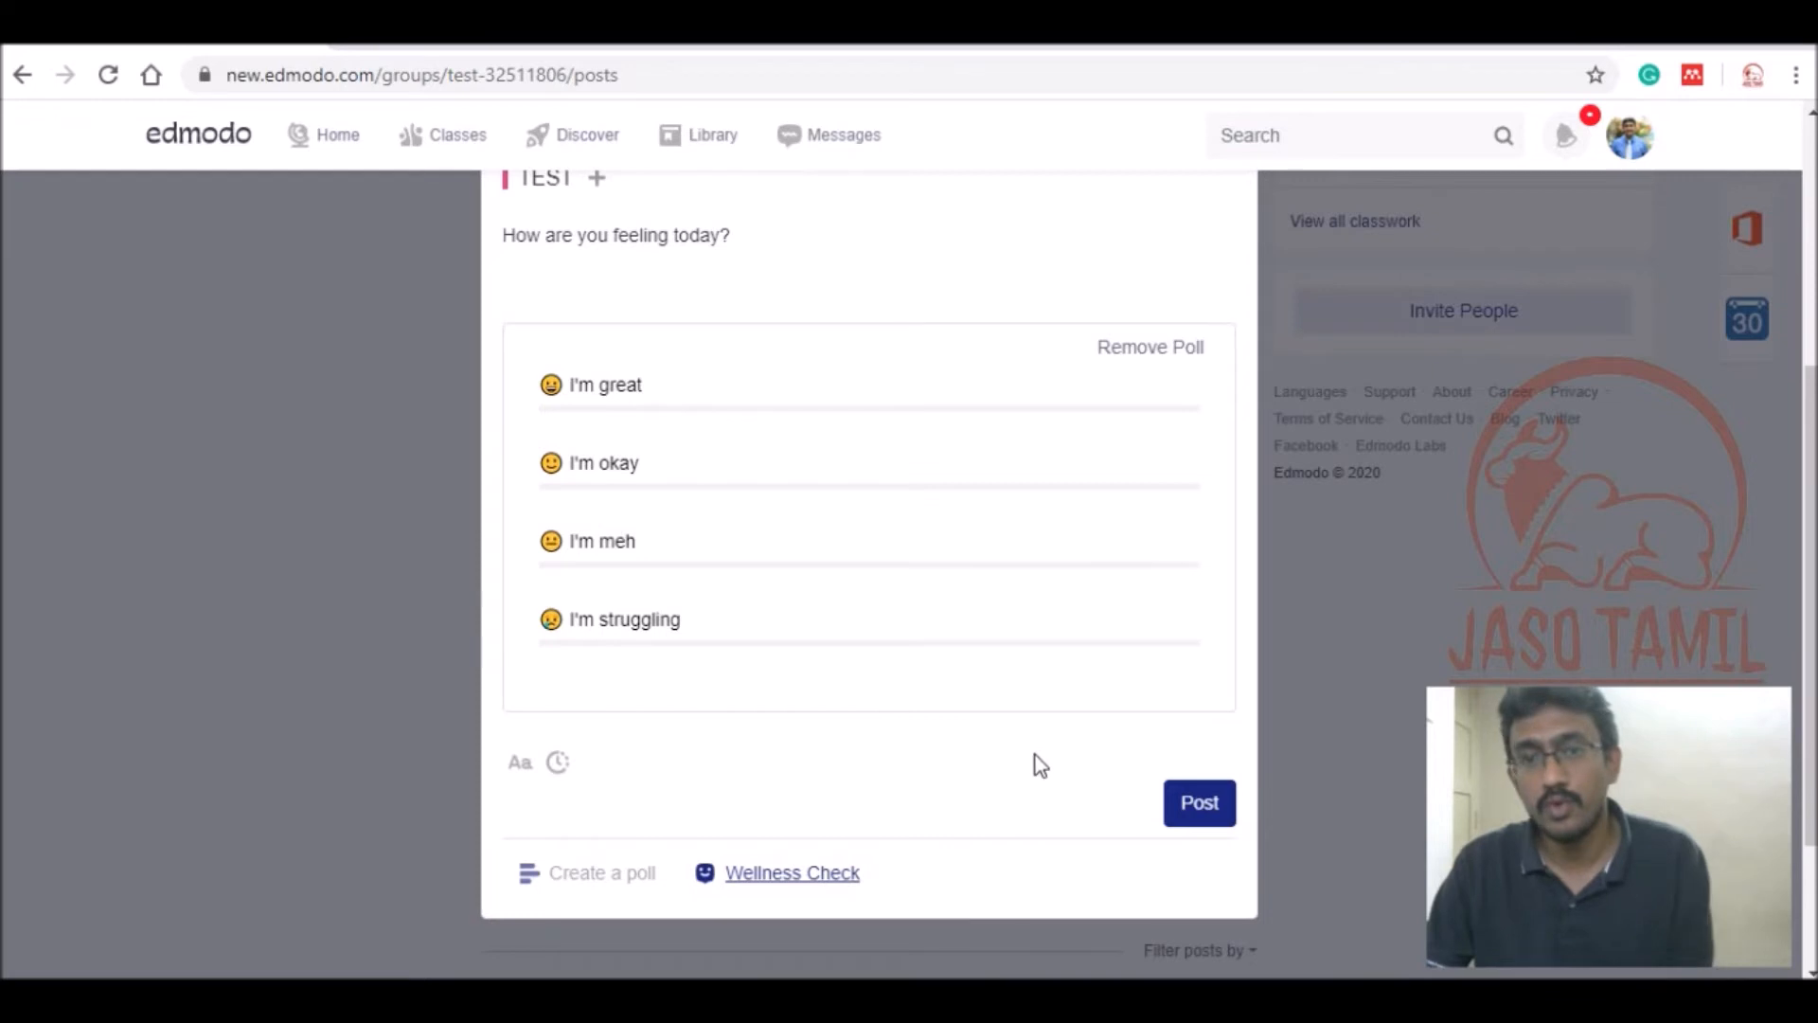
click(1198, 807)
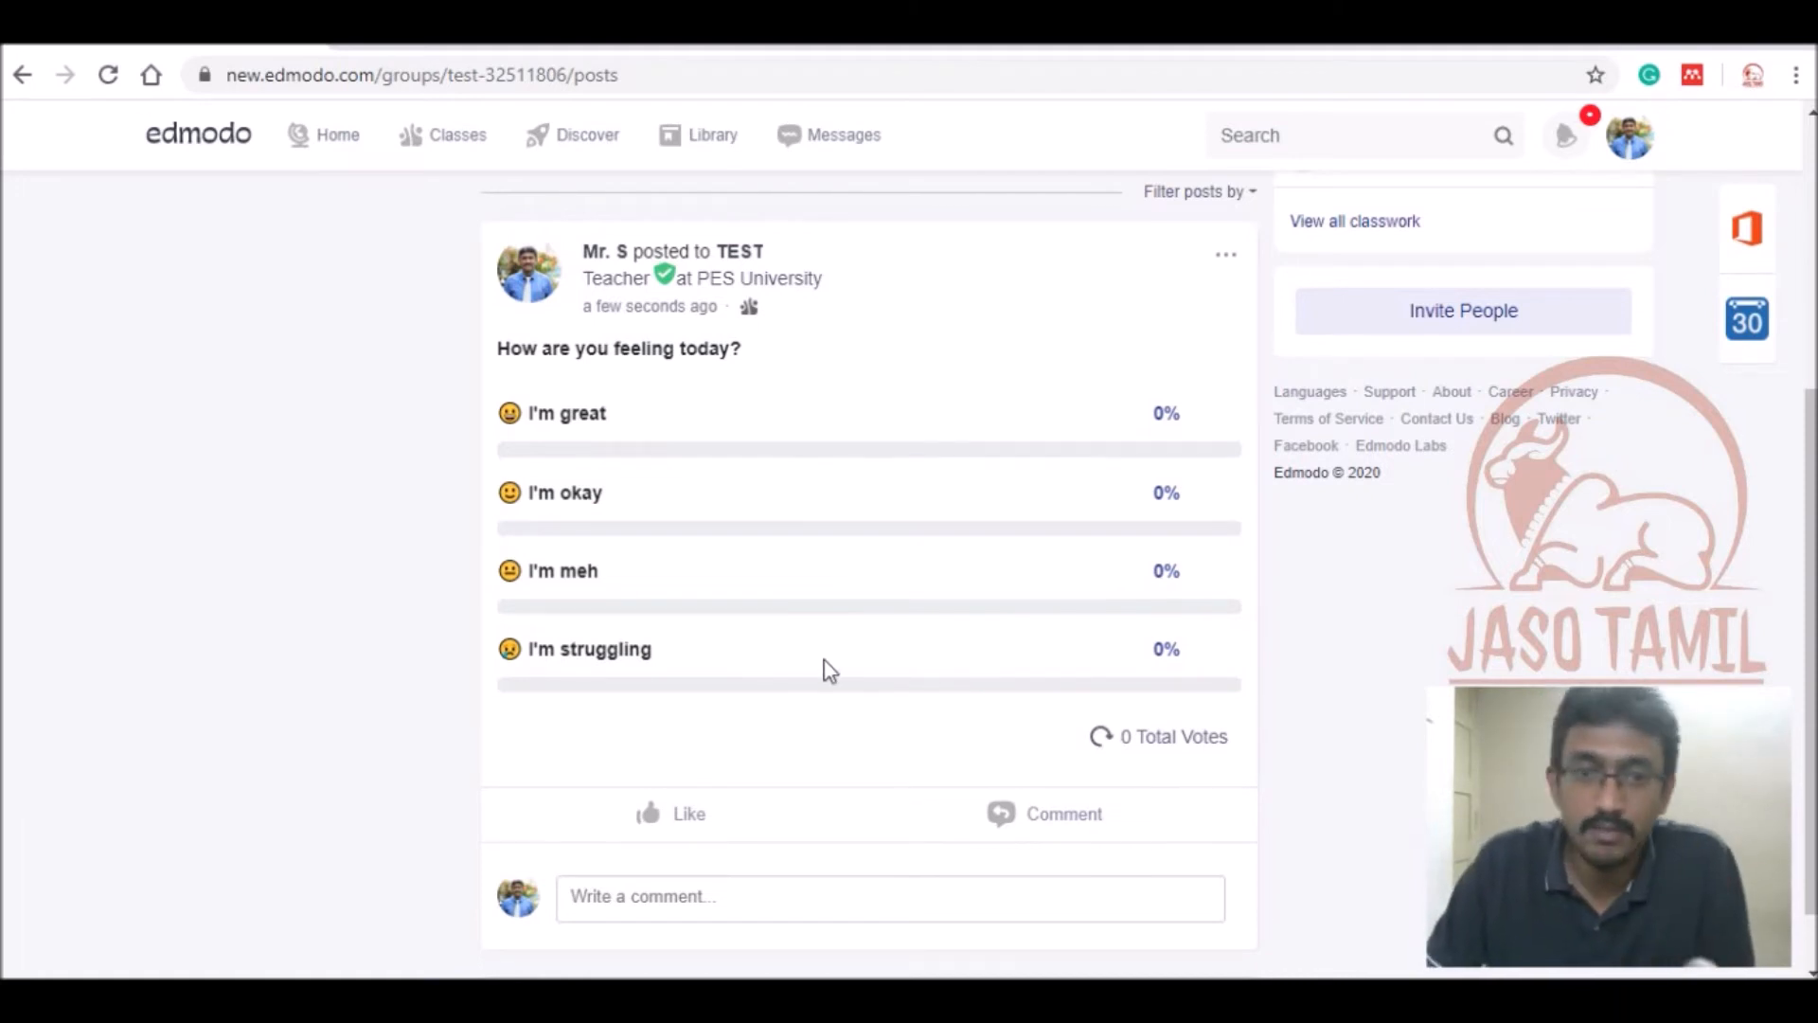
scroll(408, 746, up, 5)
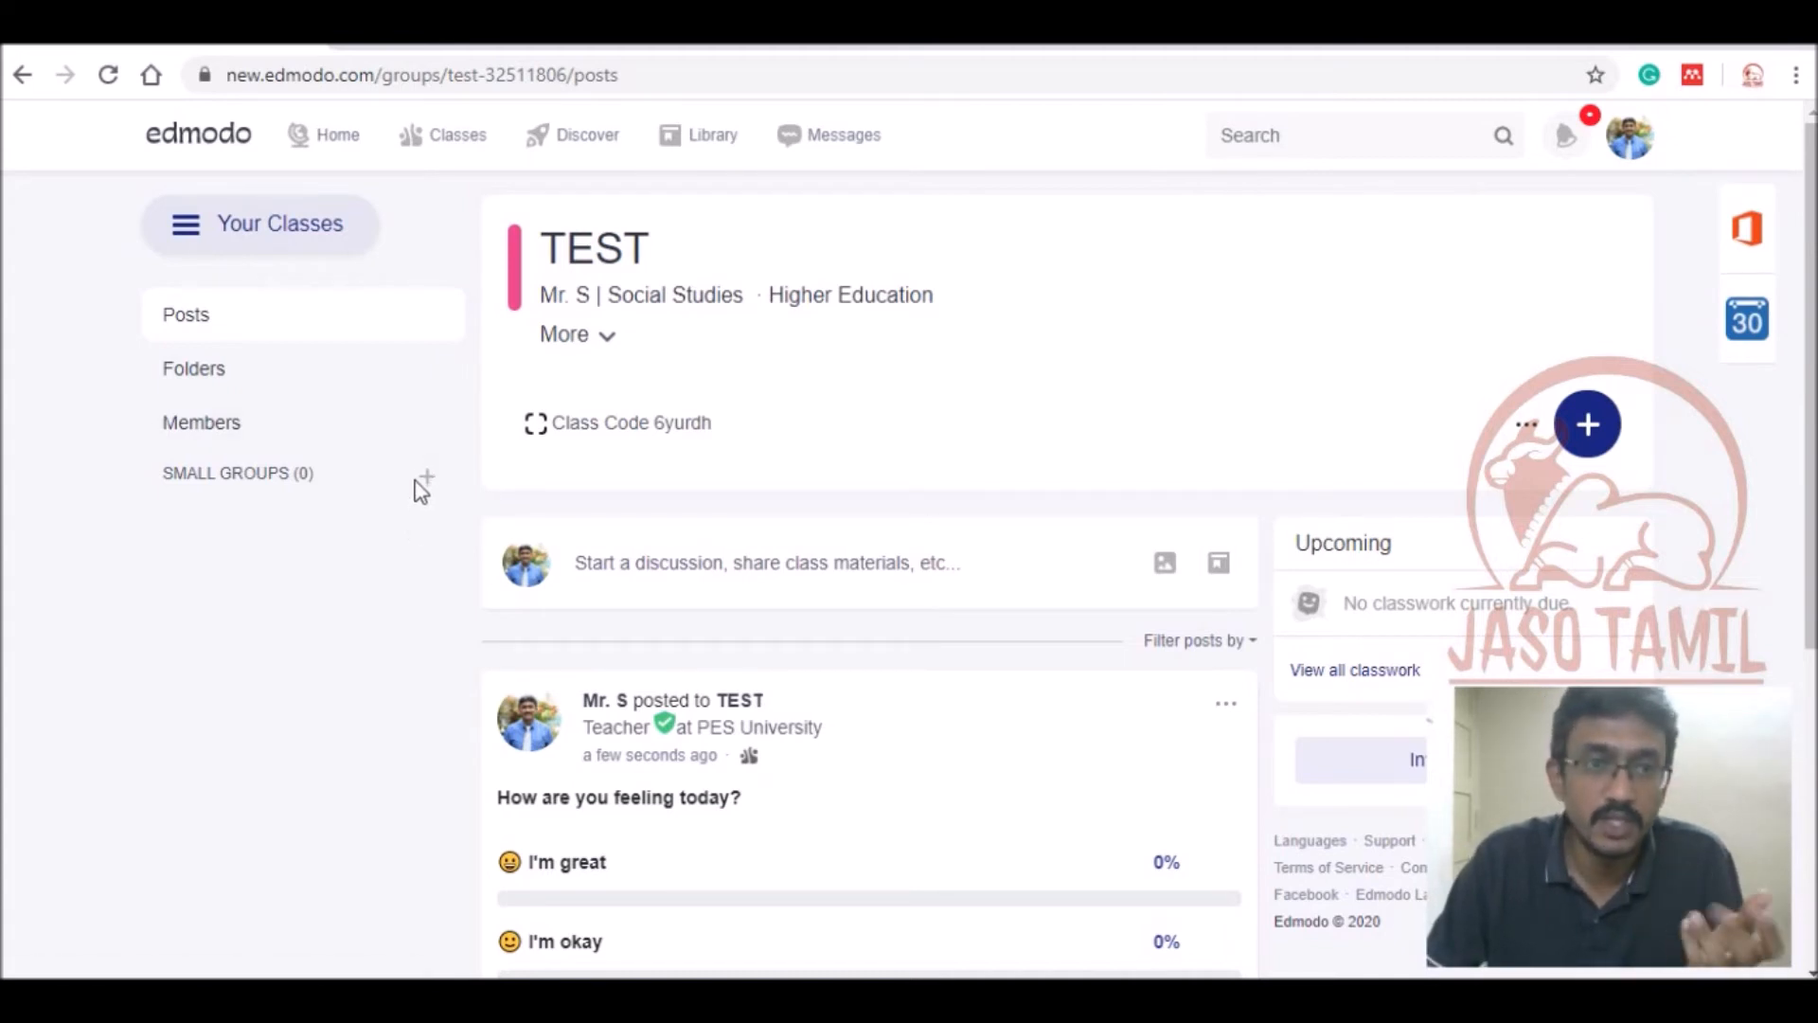
click(232, 379)
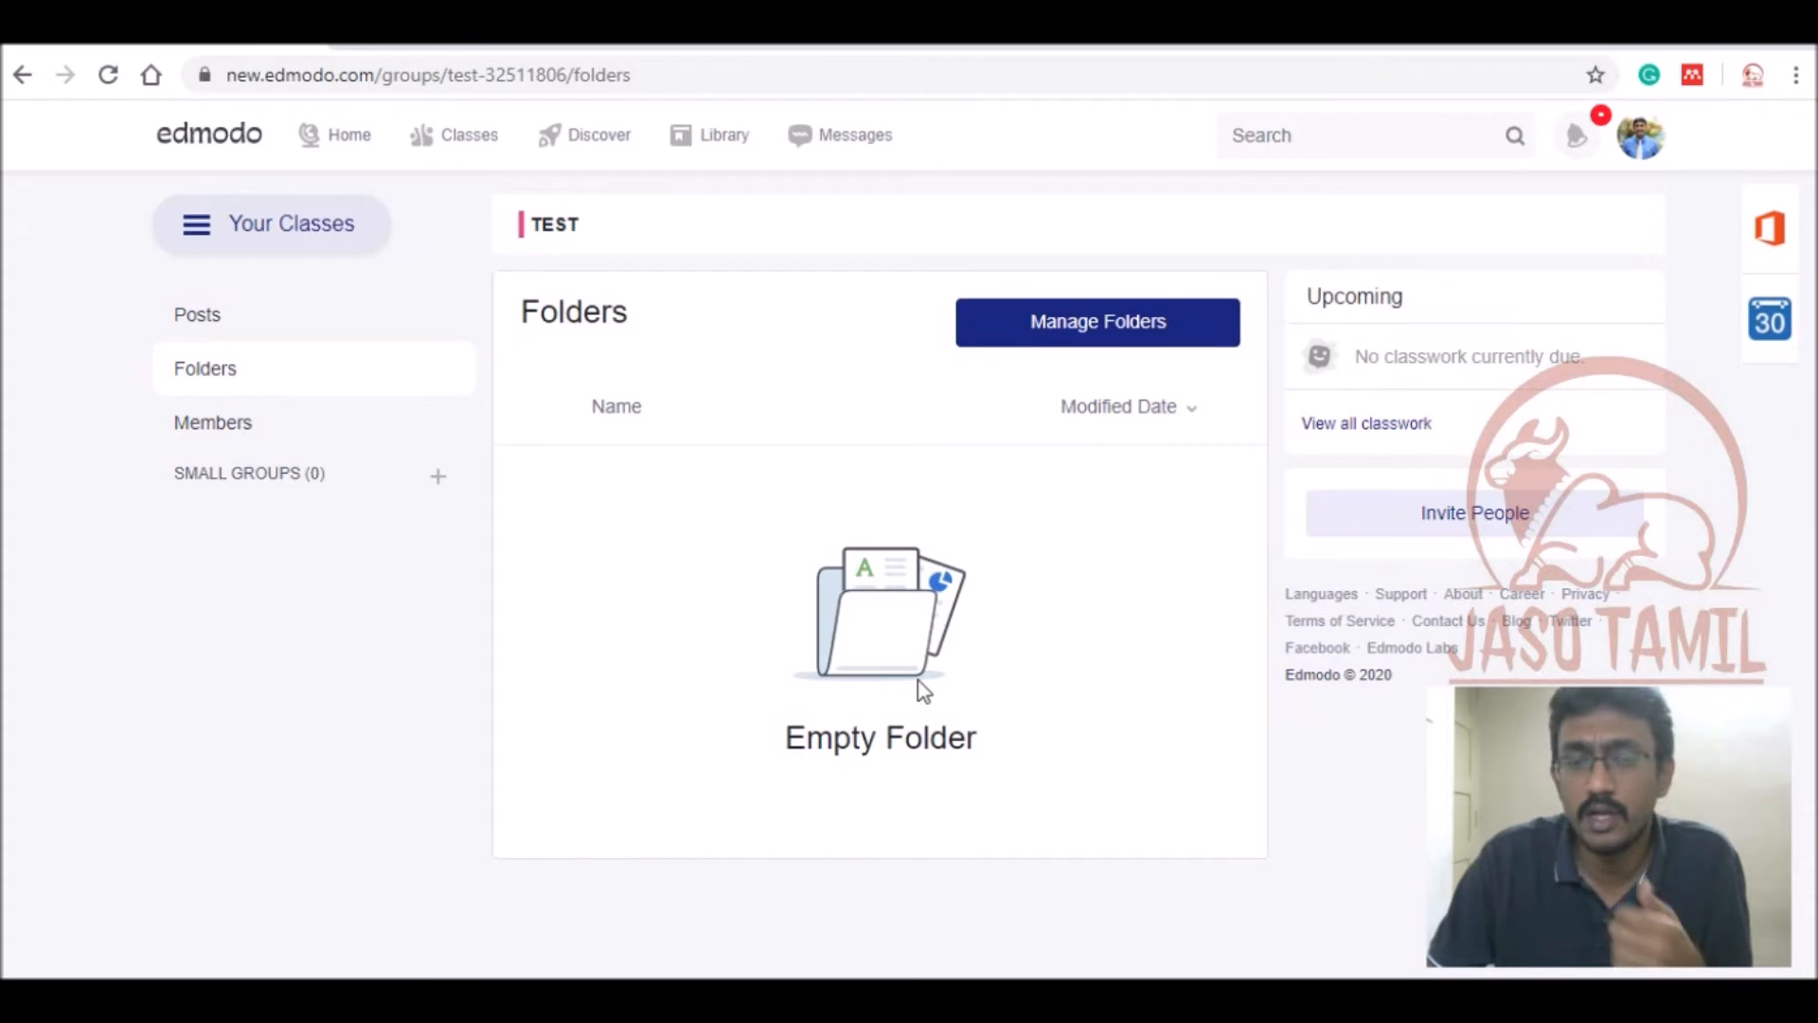
click(206, 322)
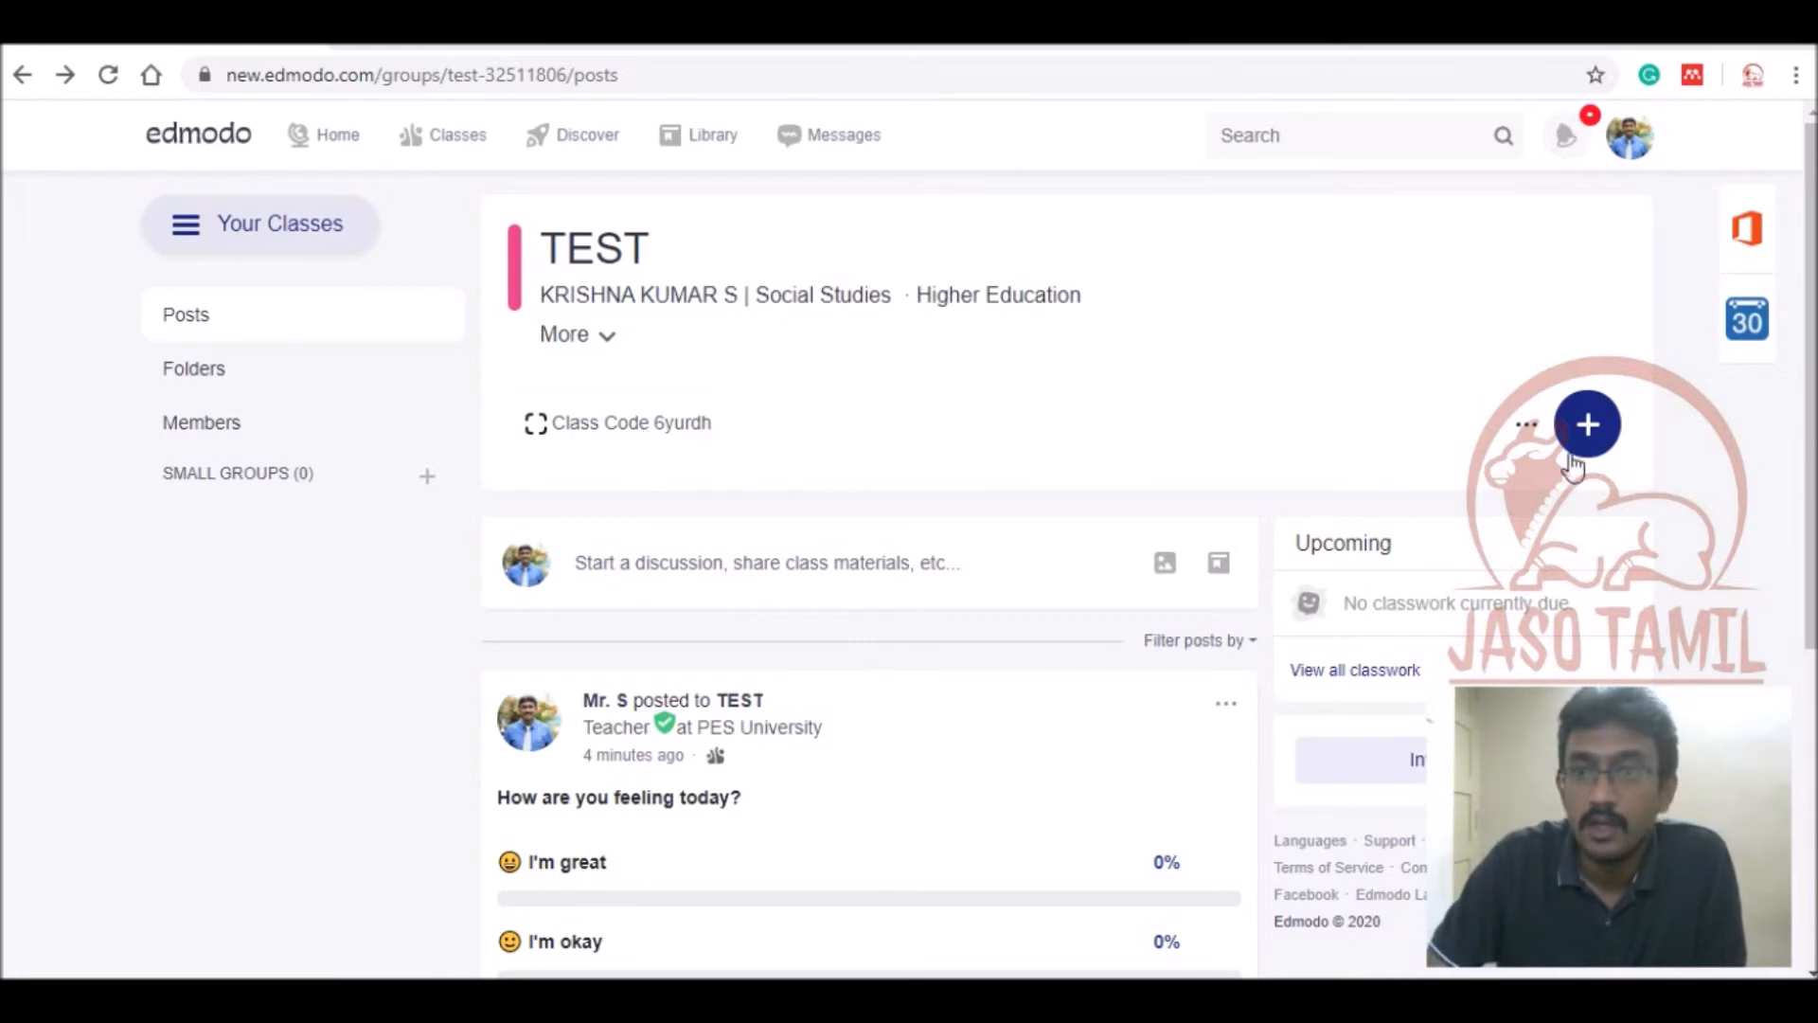
Choose Create Assignment from the blue + classwork menu.
click(1591, 431)
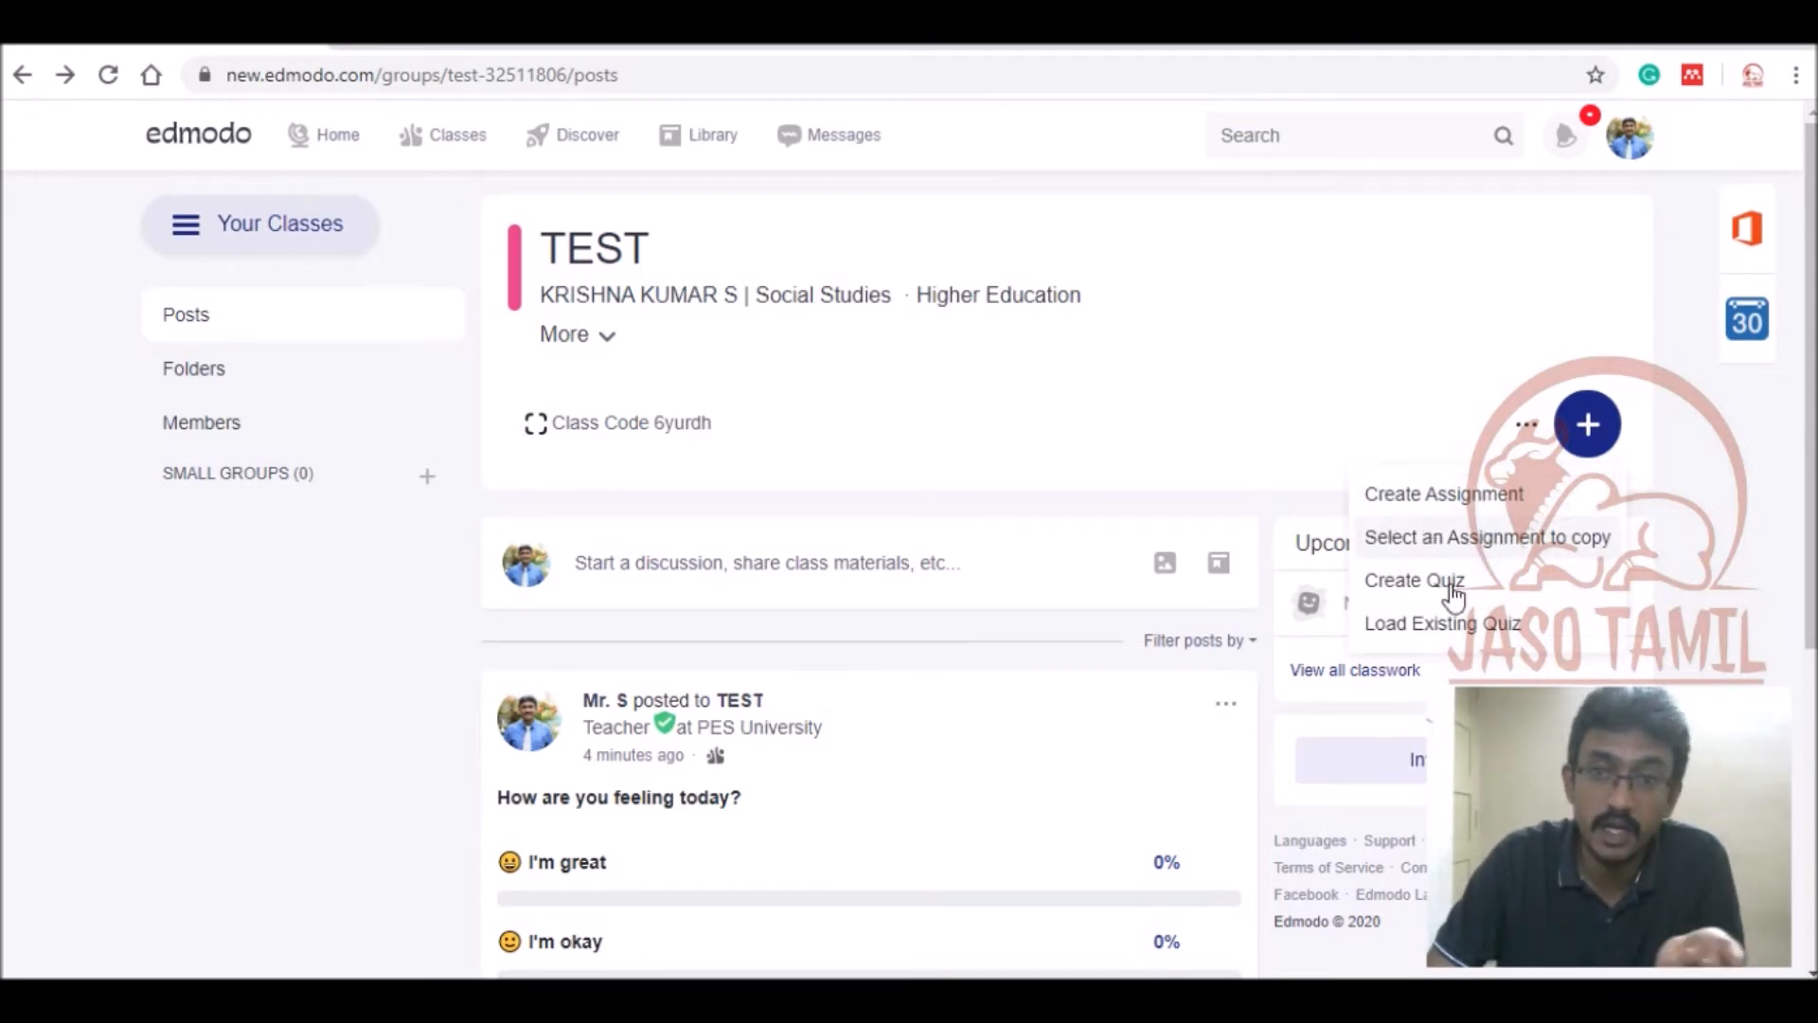
click(1464, 496)
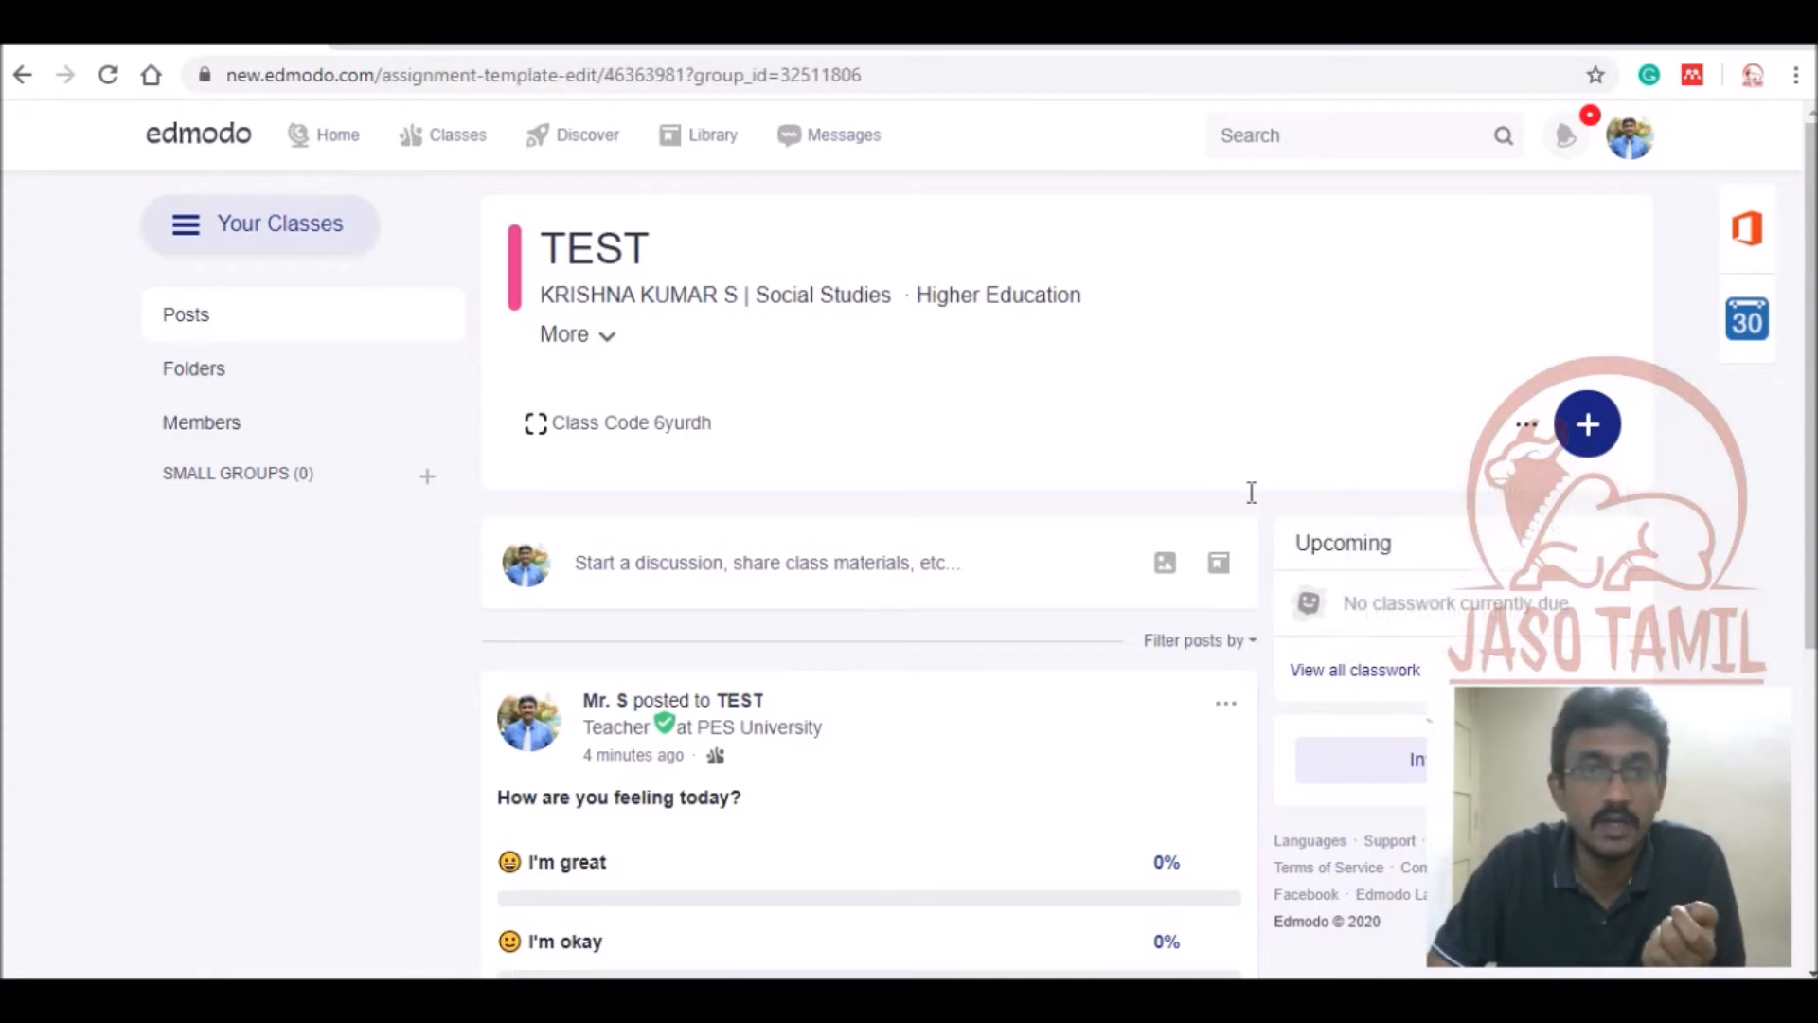
Title the assignment 'Time Value of Money' with instructions 'Submit the assignment on or before the due date'.
click(1258, 475)
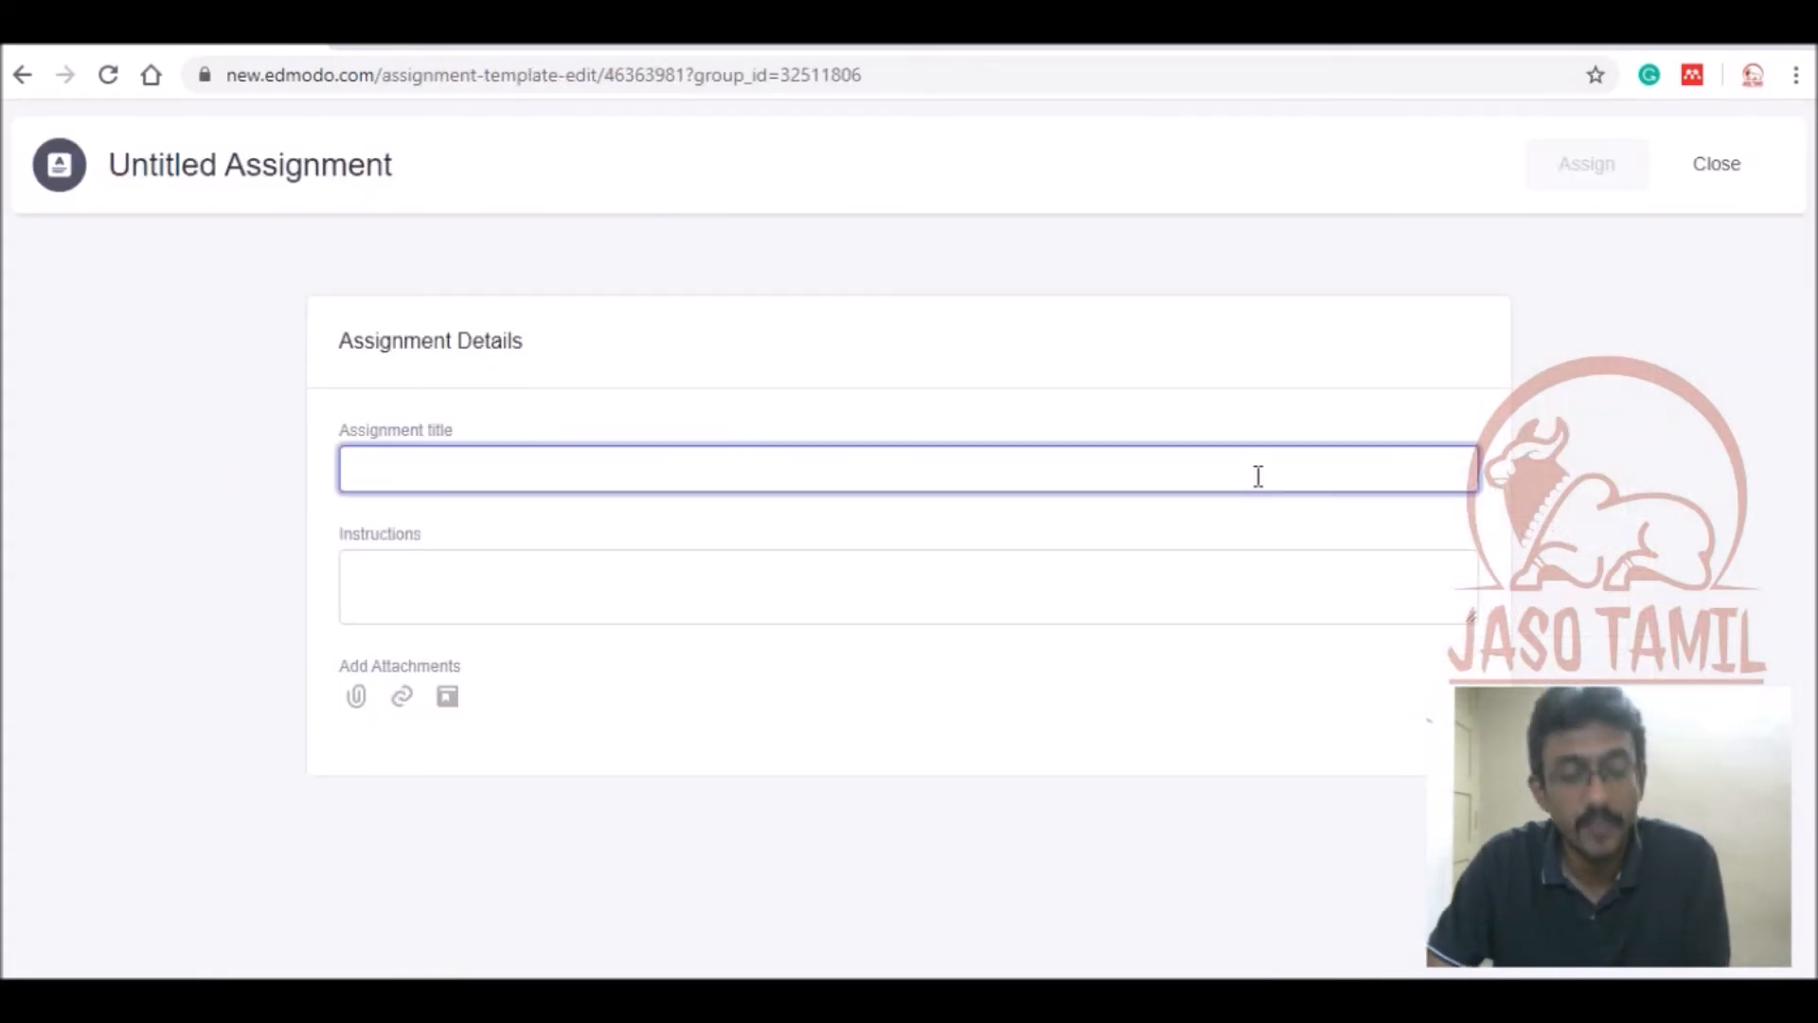
text(Time )
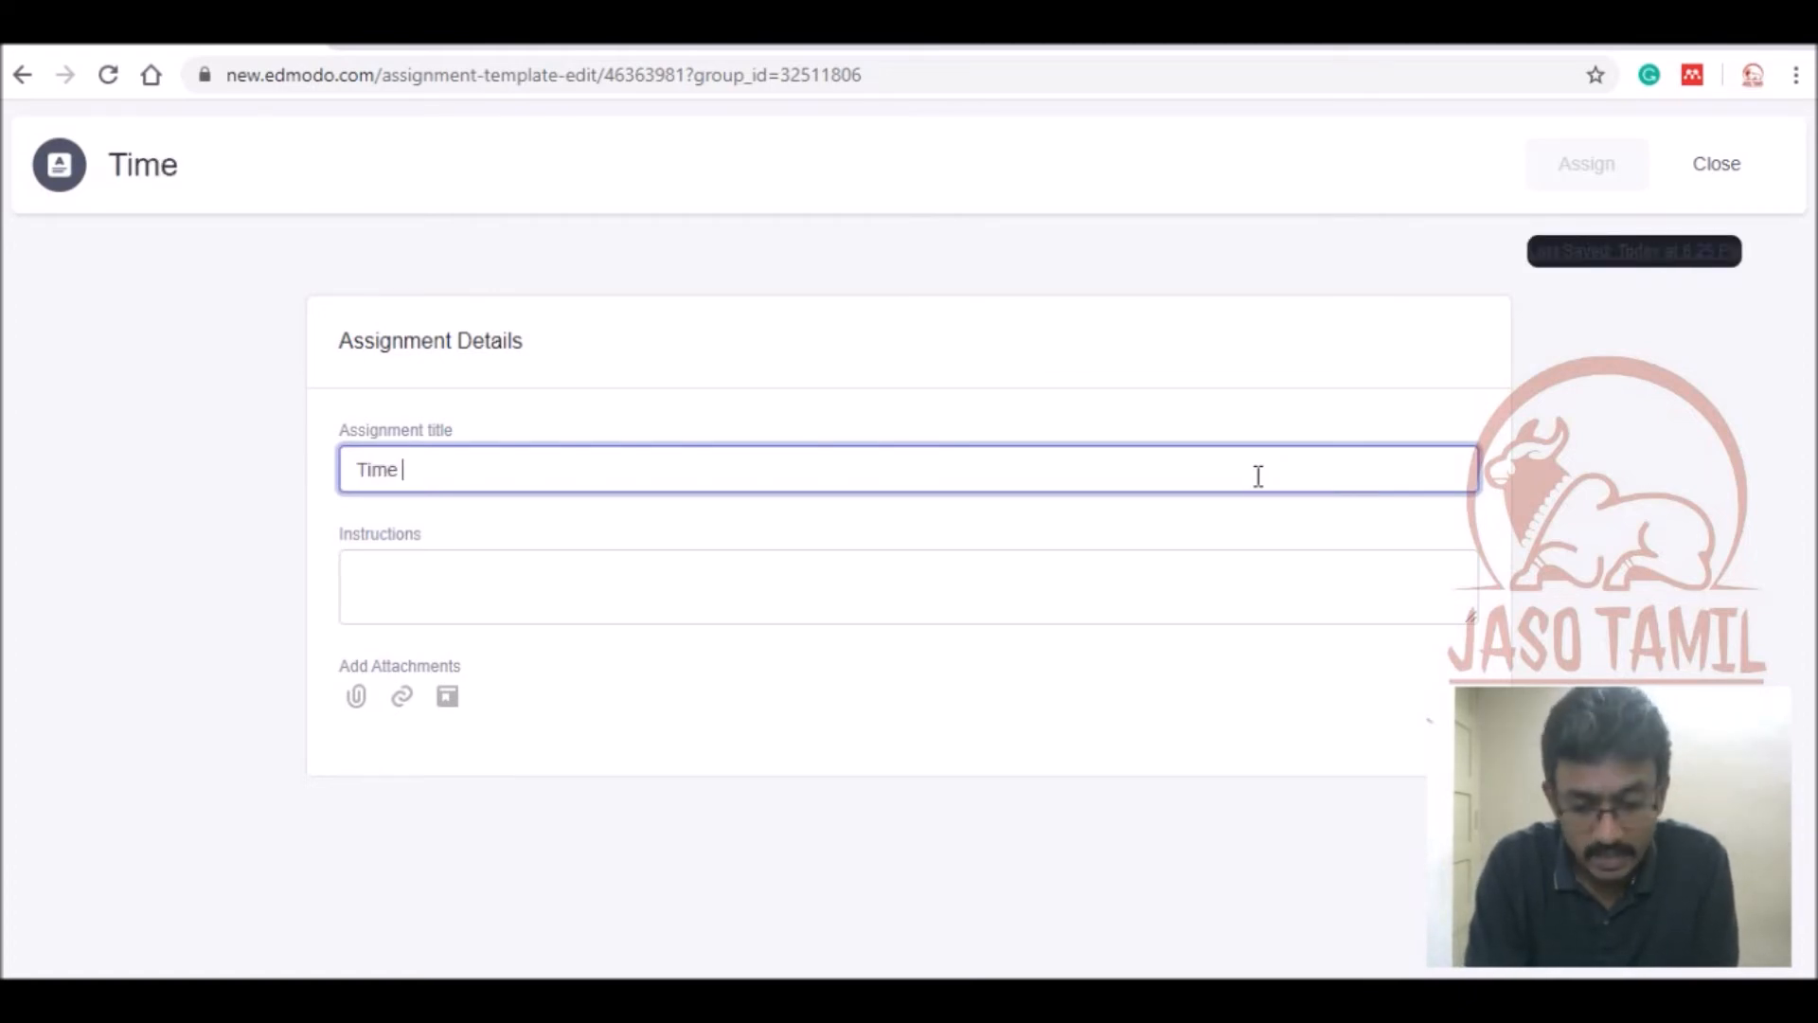
text(Value of Money)
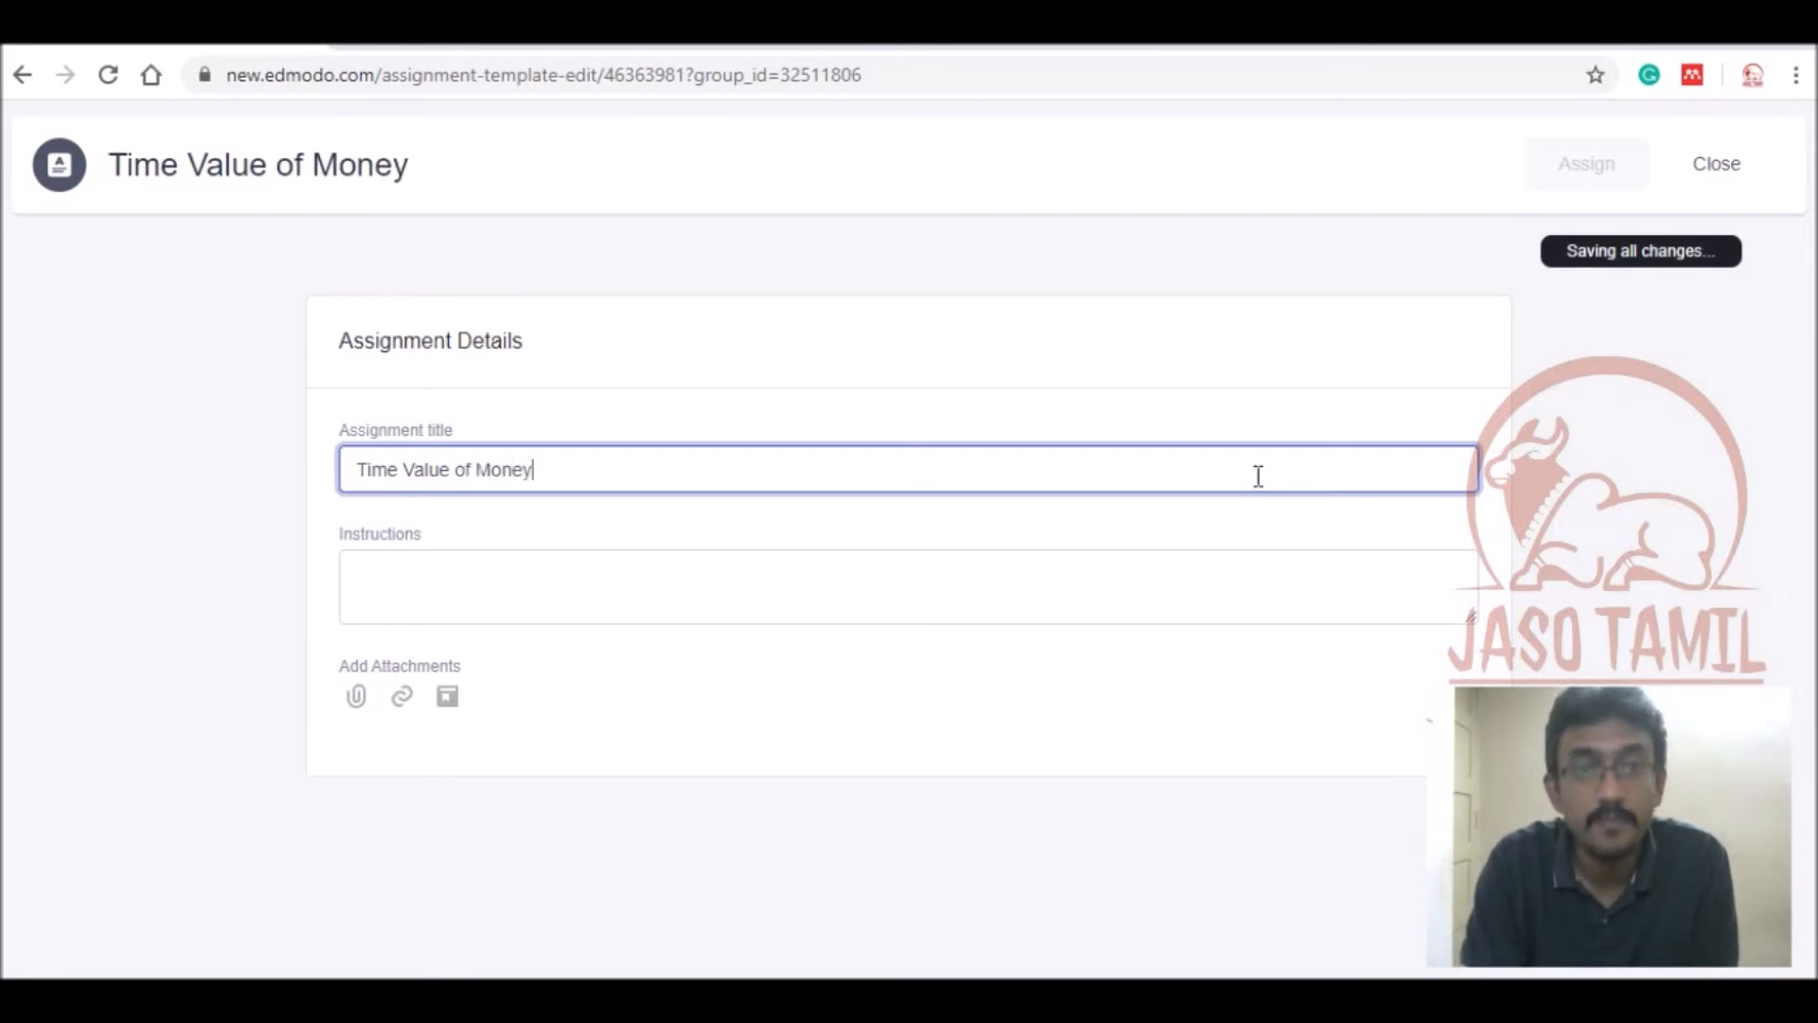
click(1118, 578)
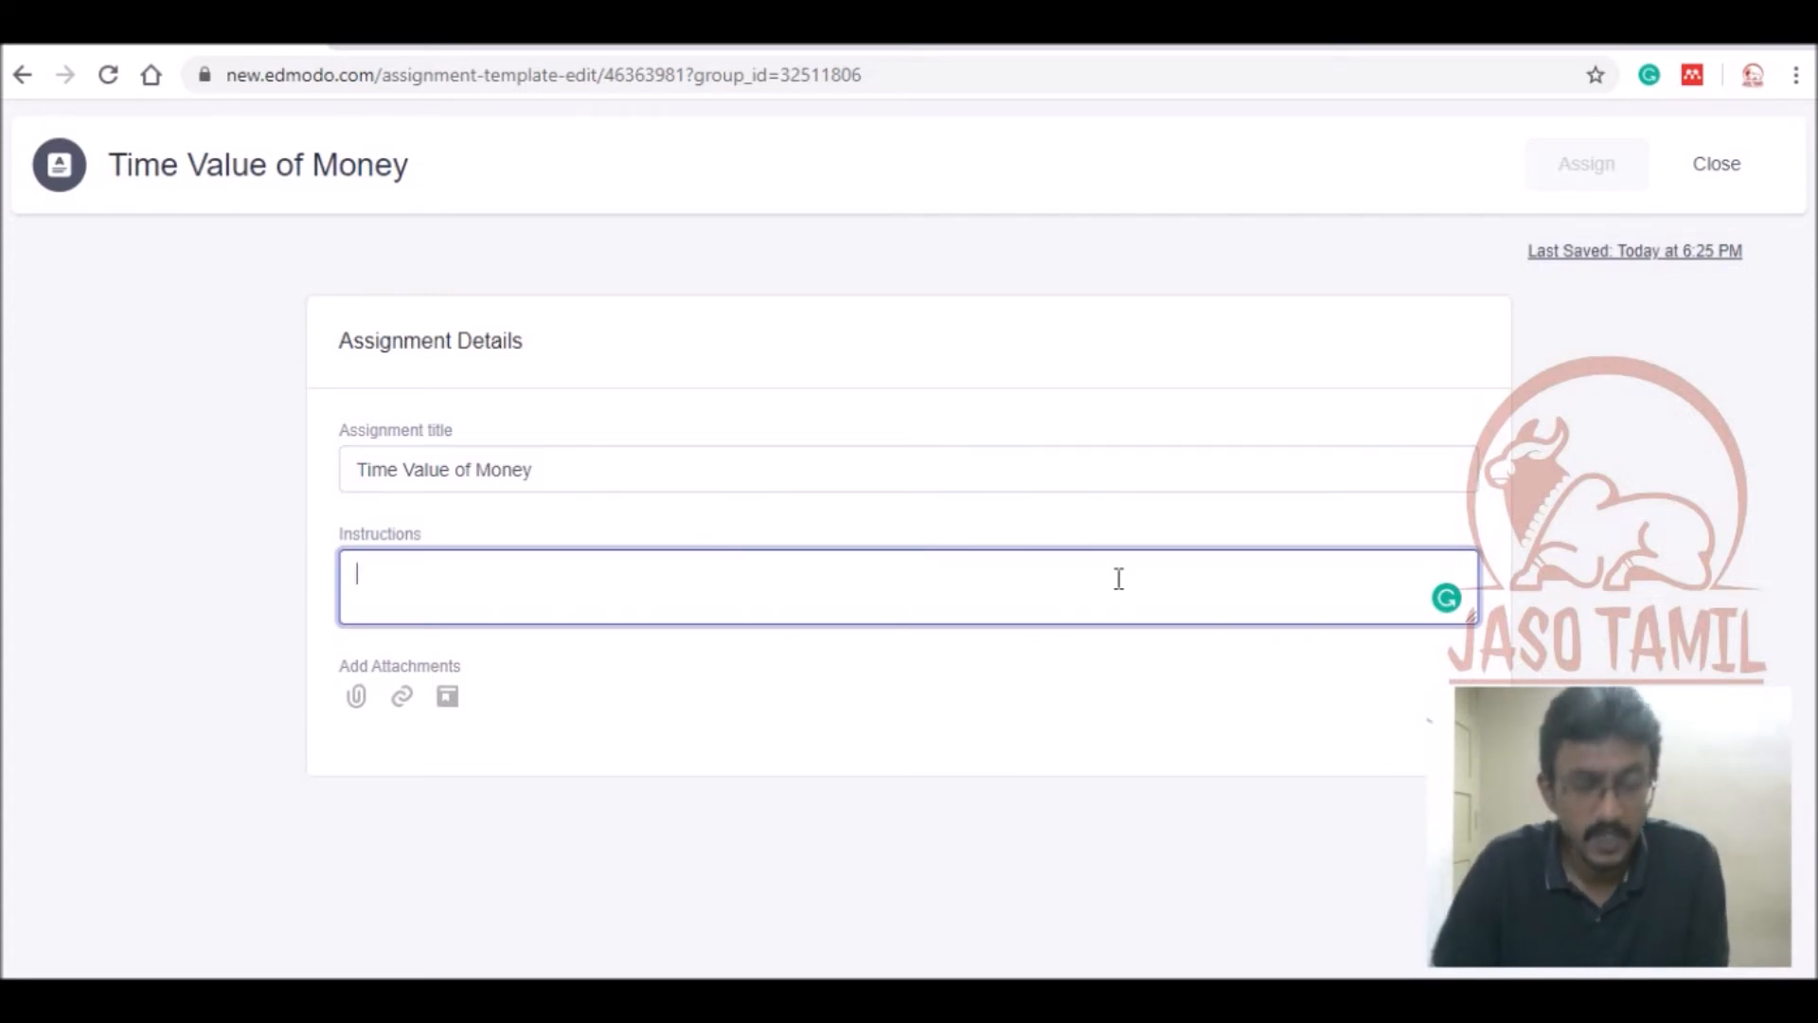
text(S)
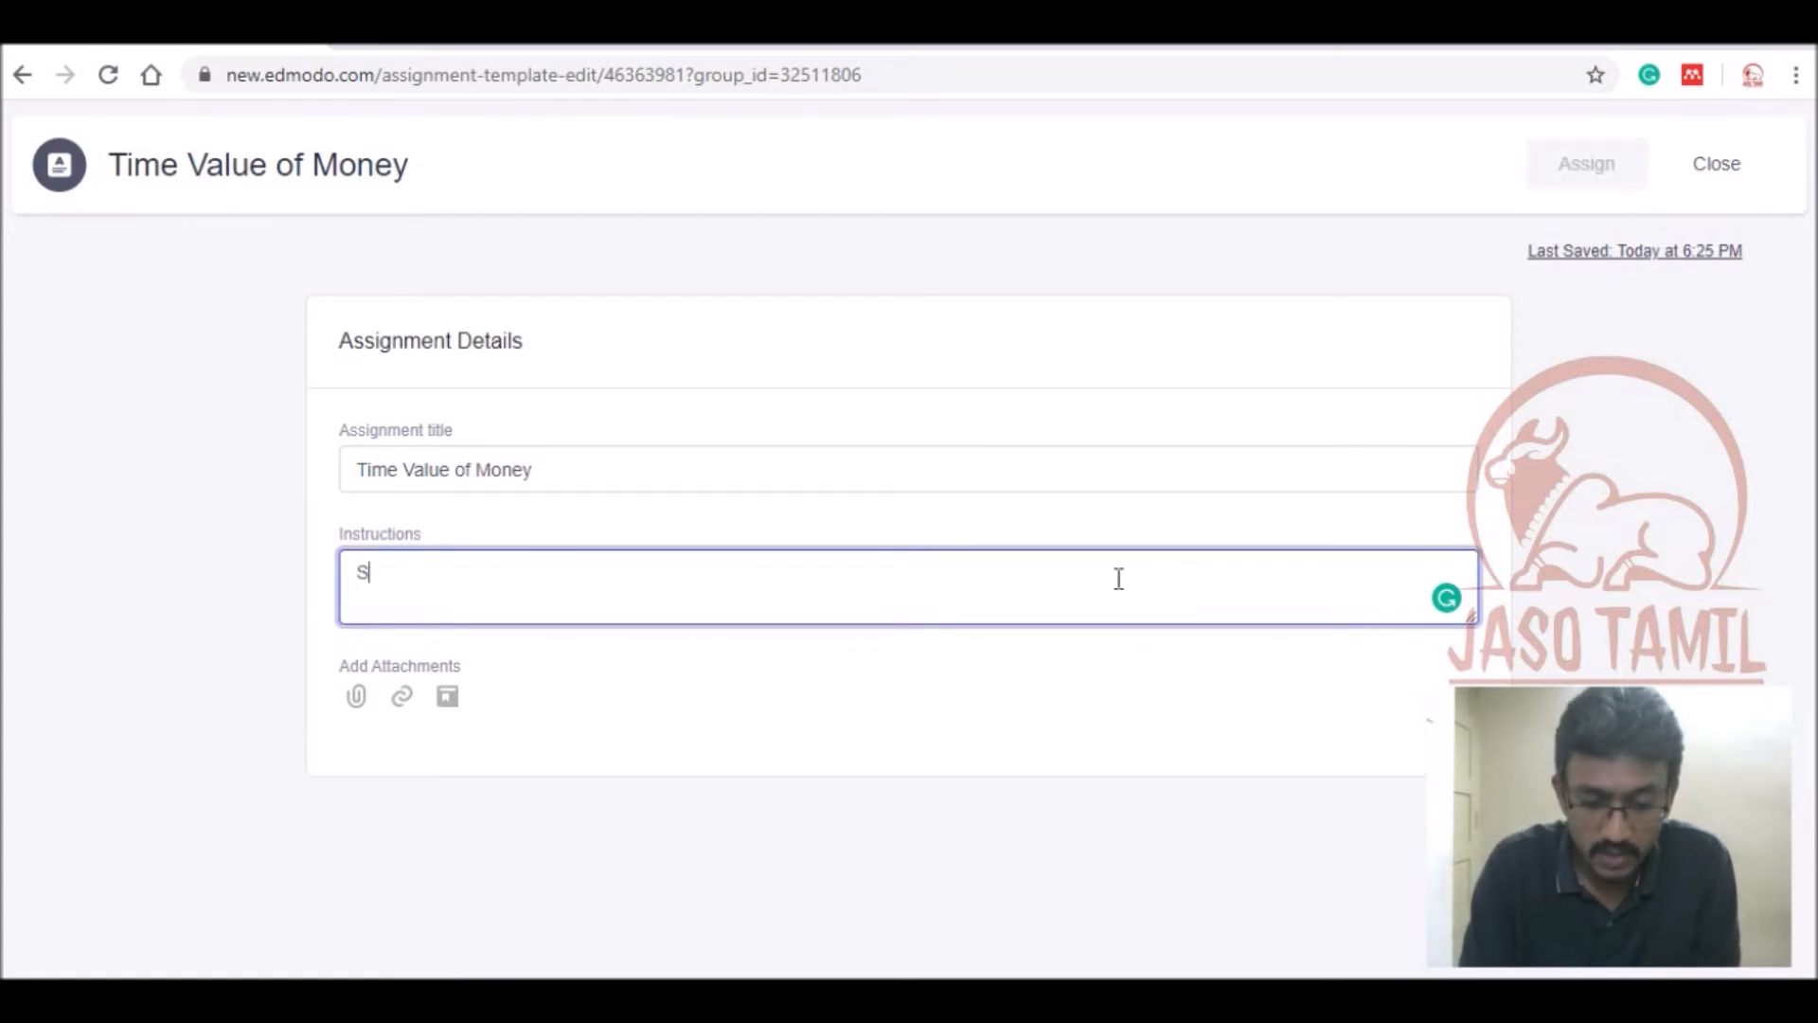
text(ubmit )
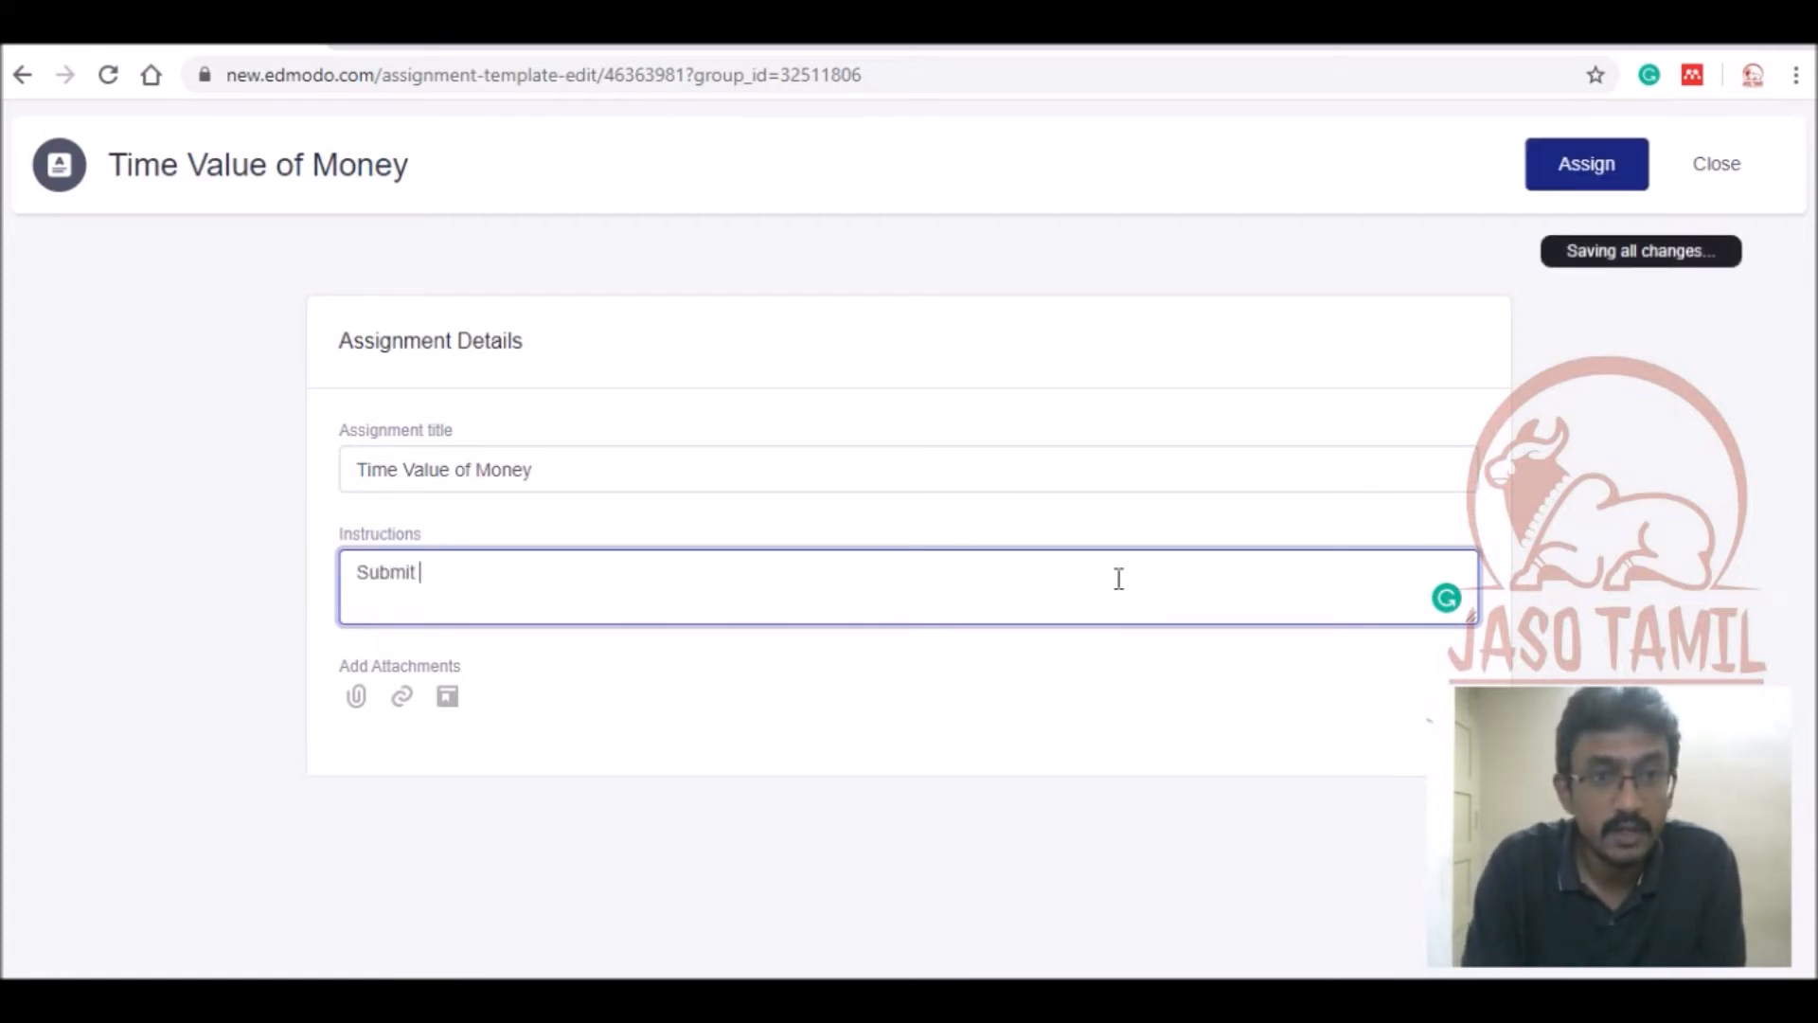
text(the a)
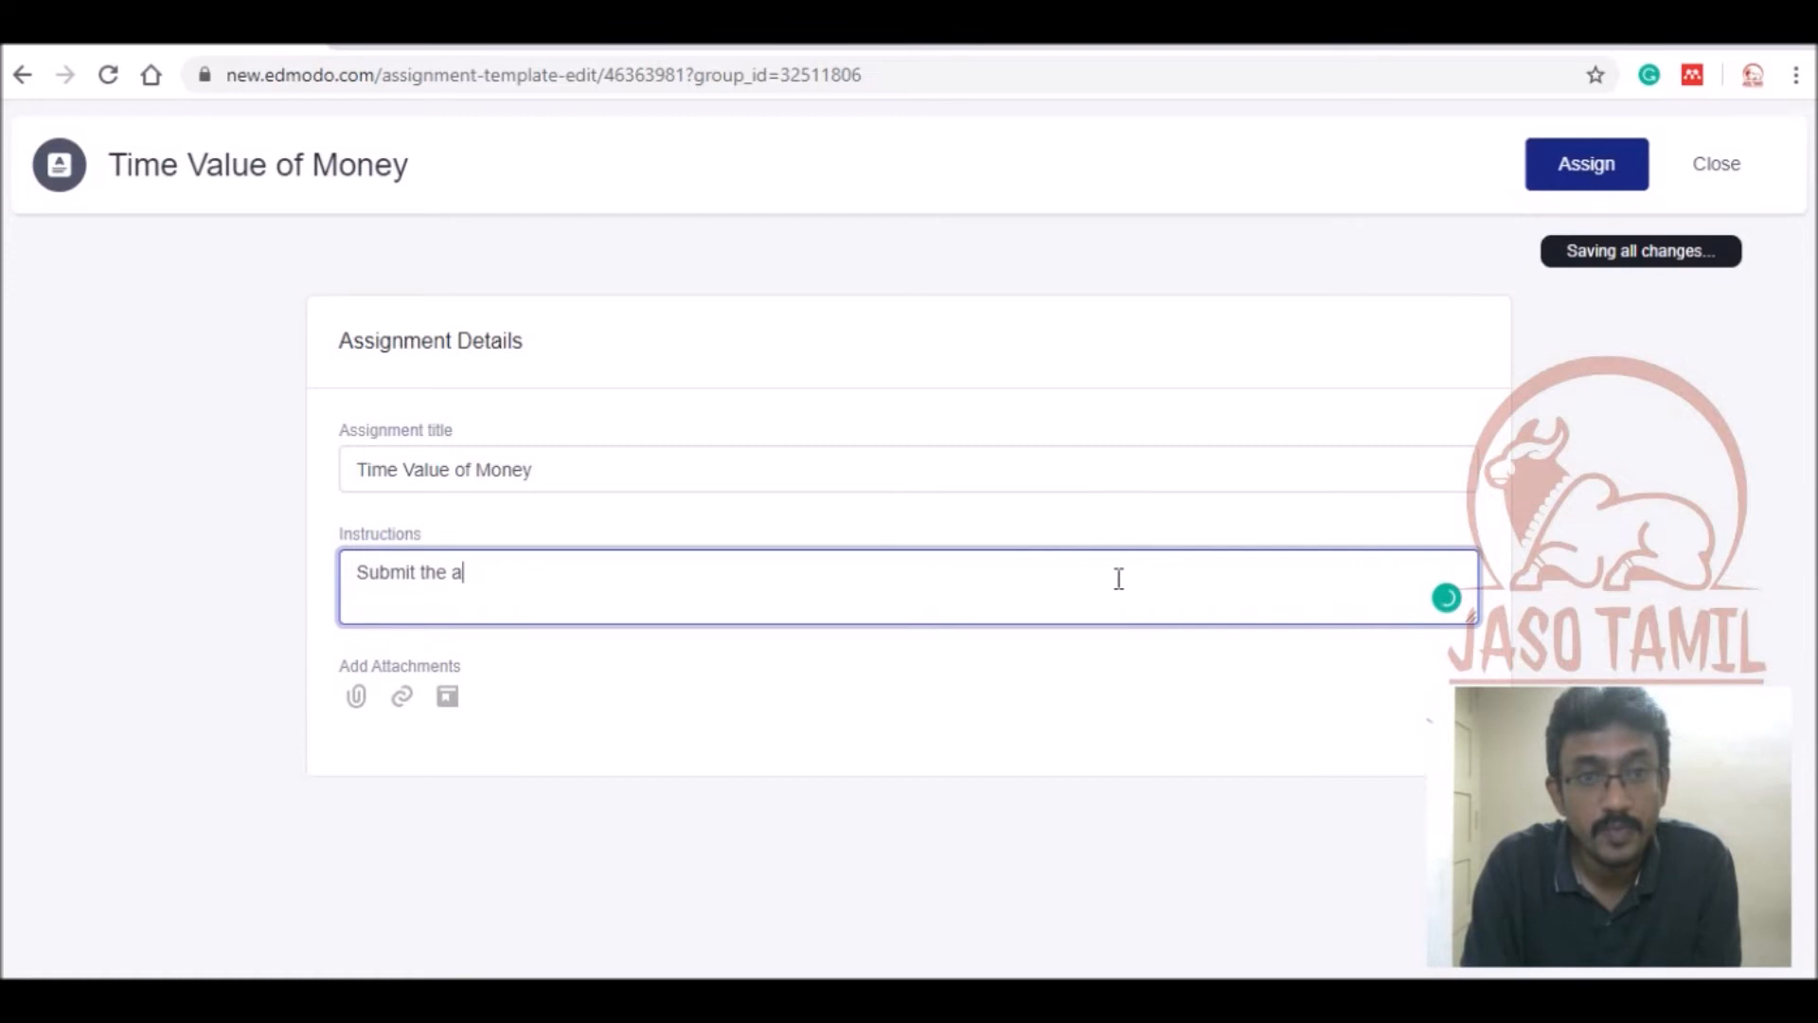
text(ssignme)
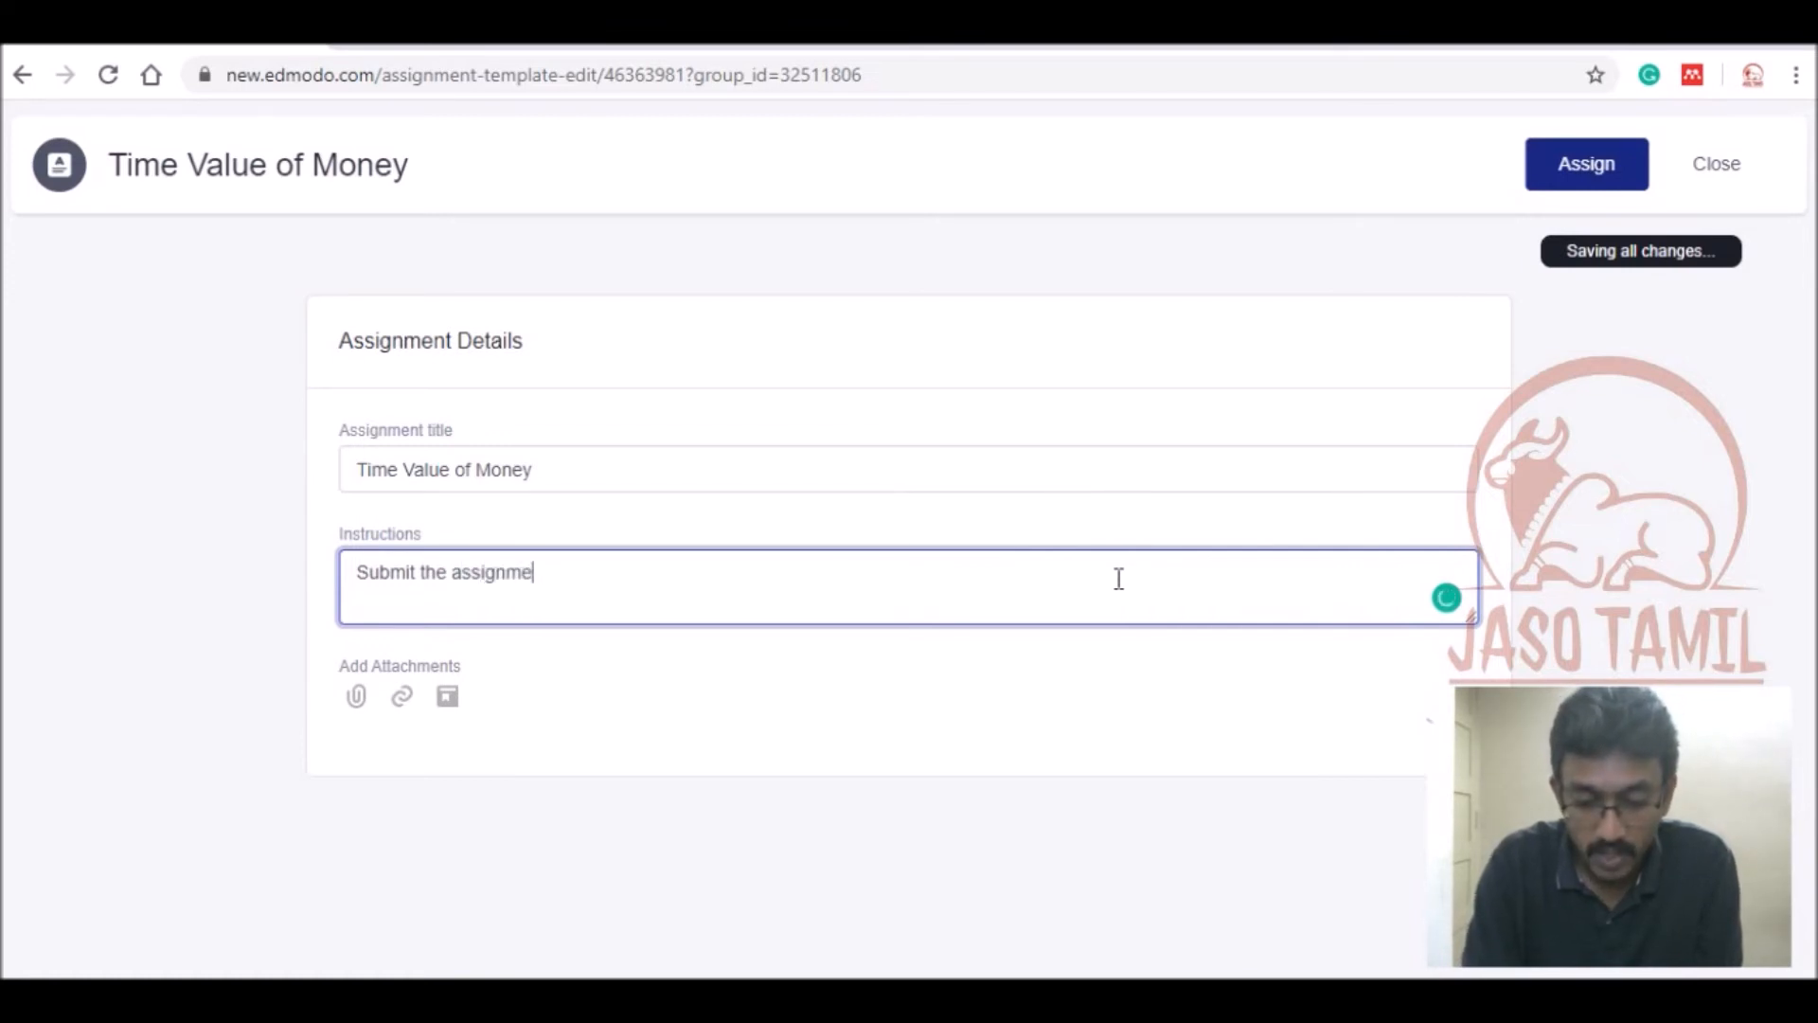
text(nt on)
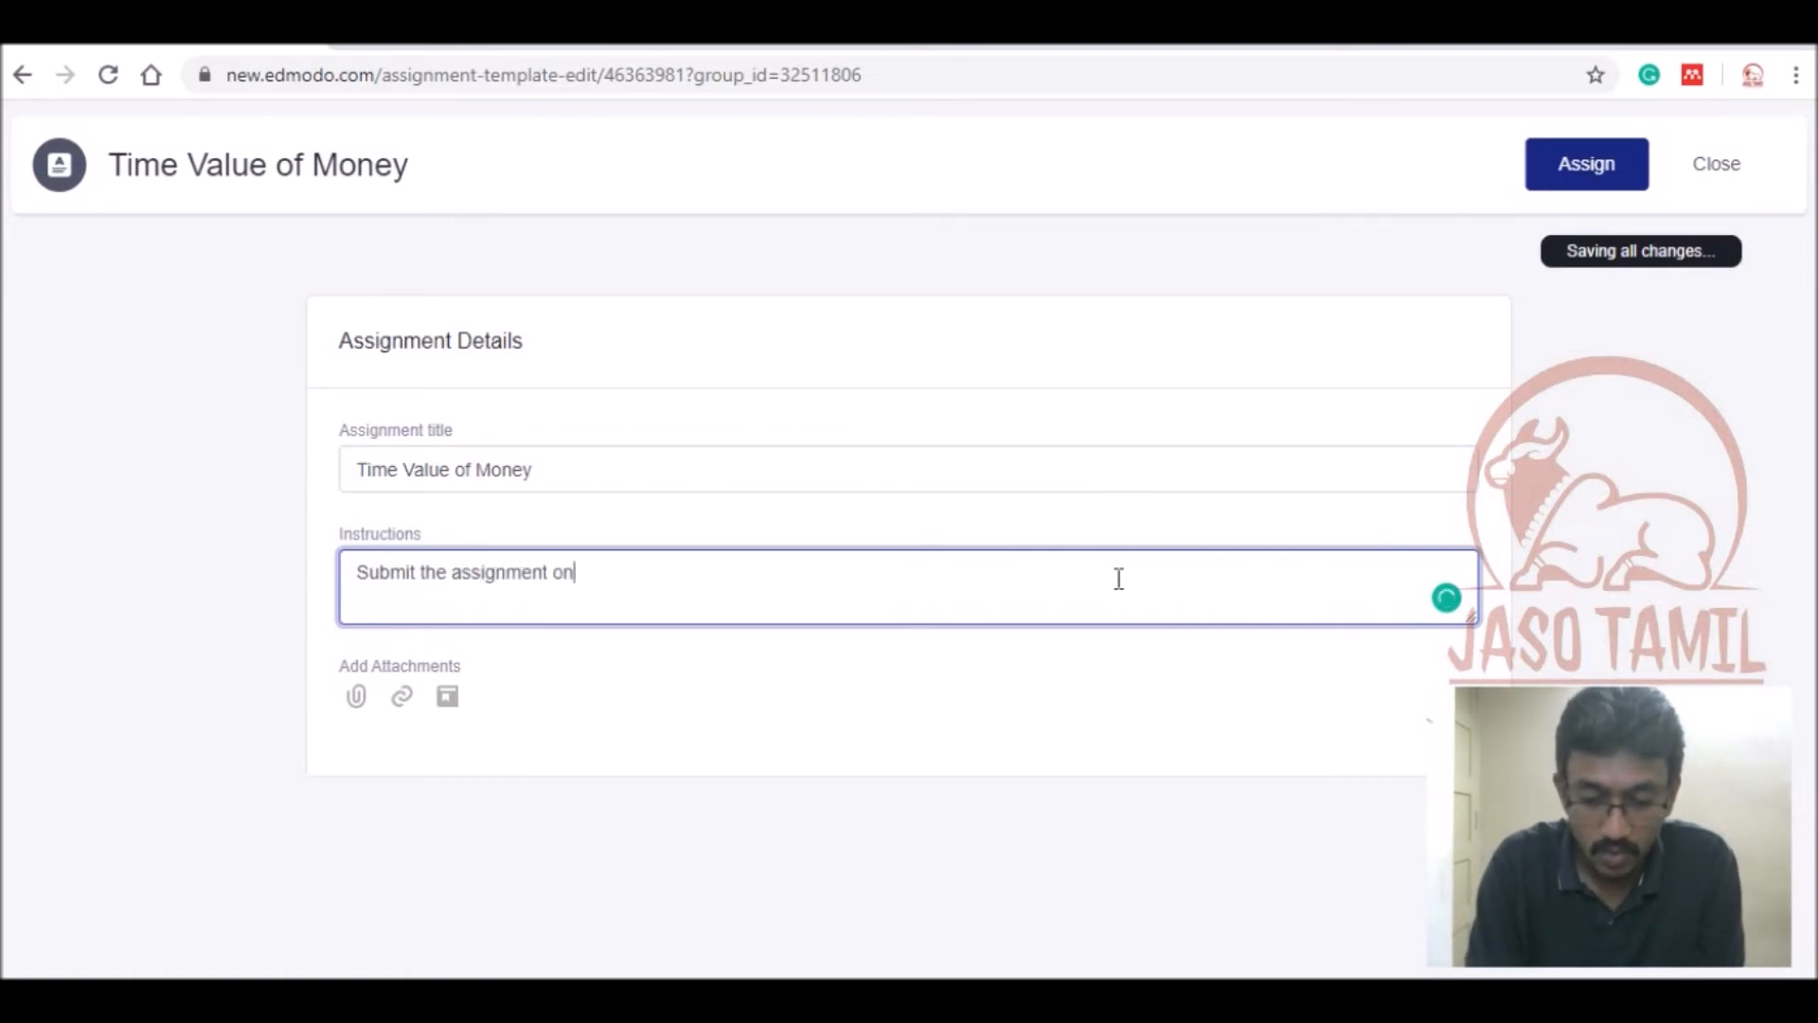
text( or befor)
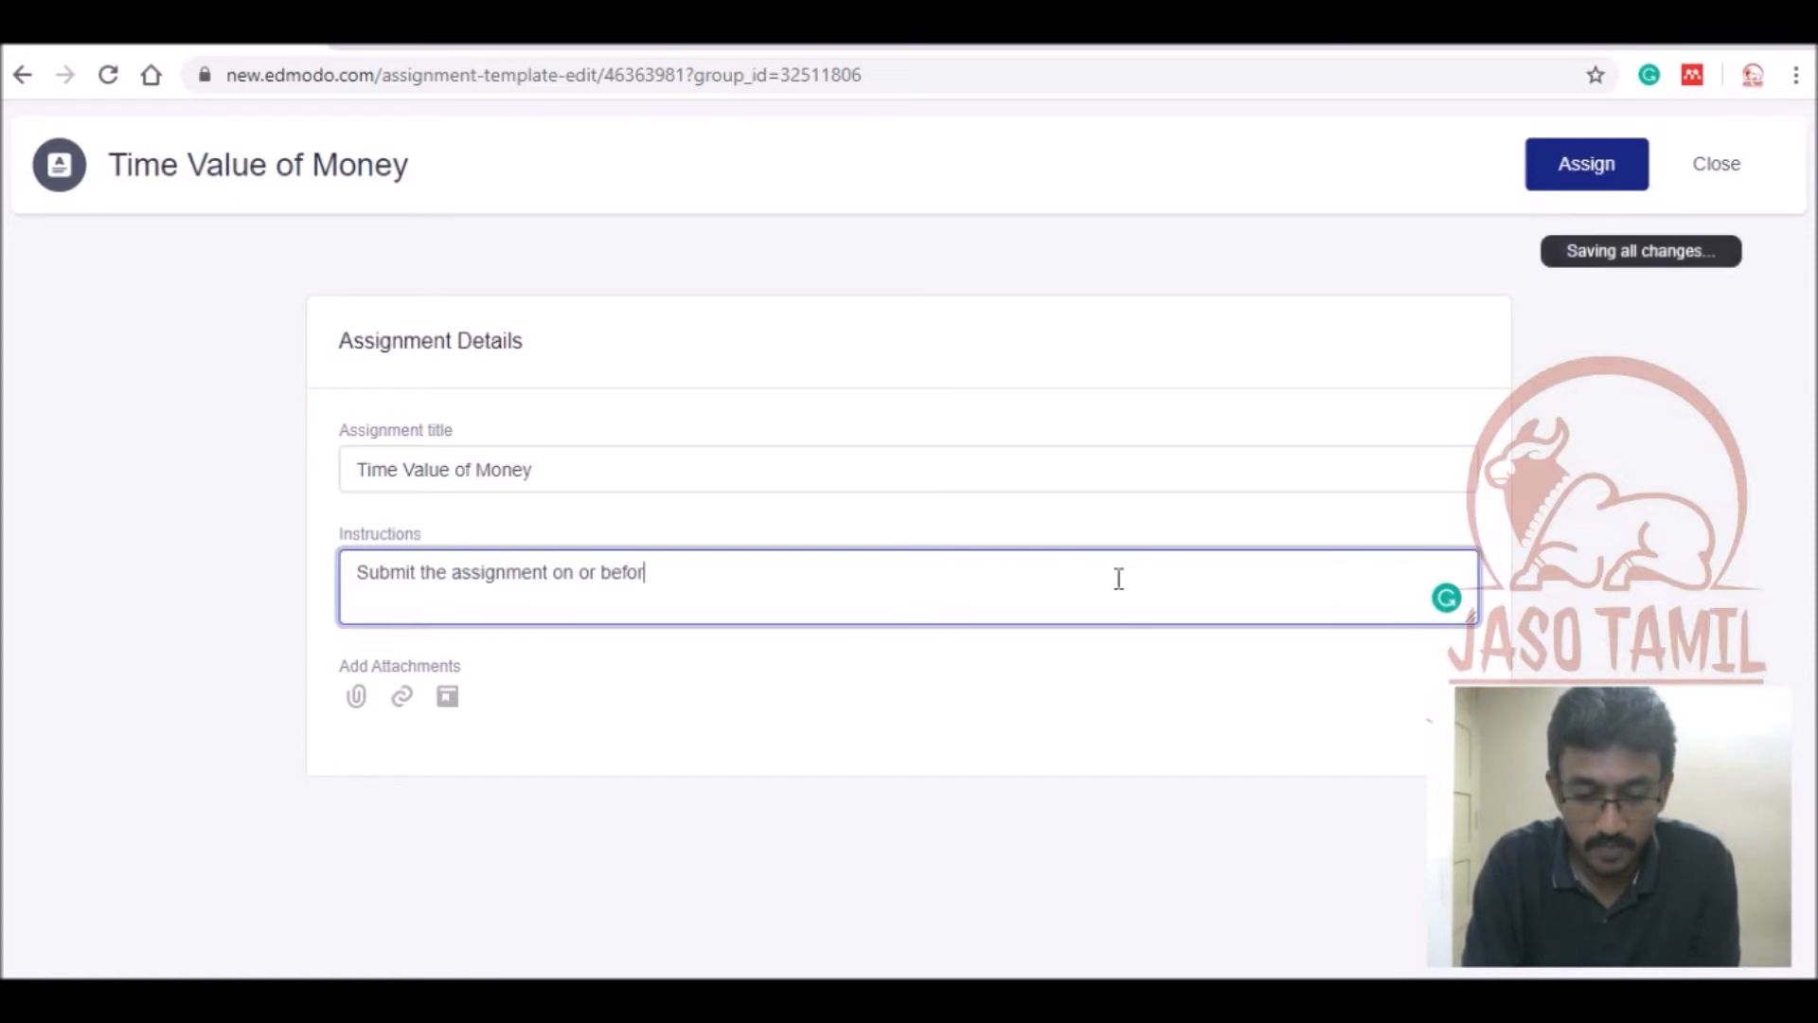
text(e the due )
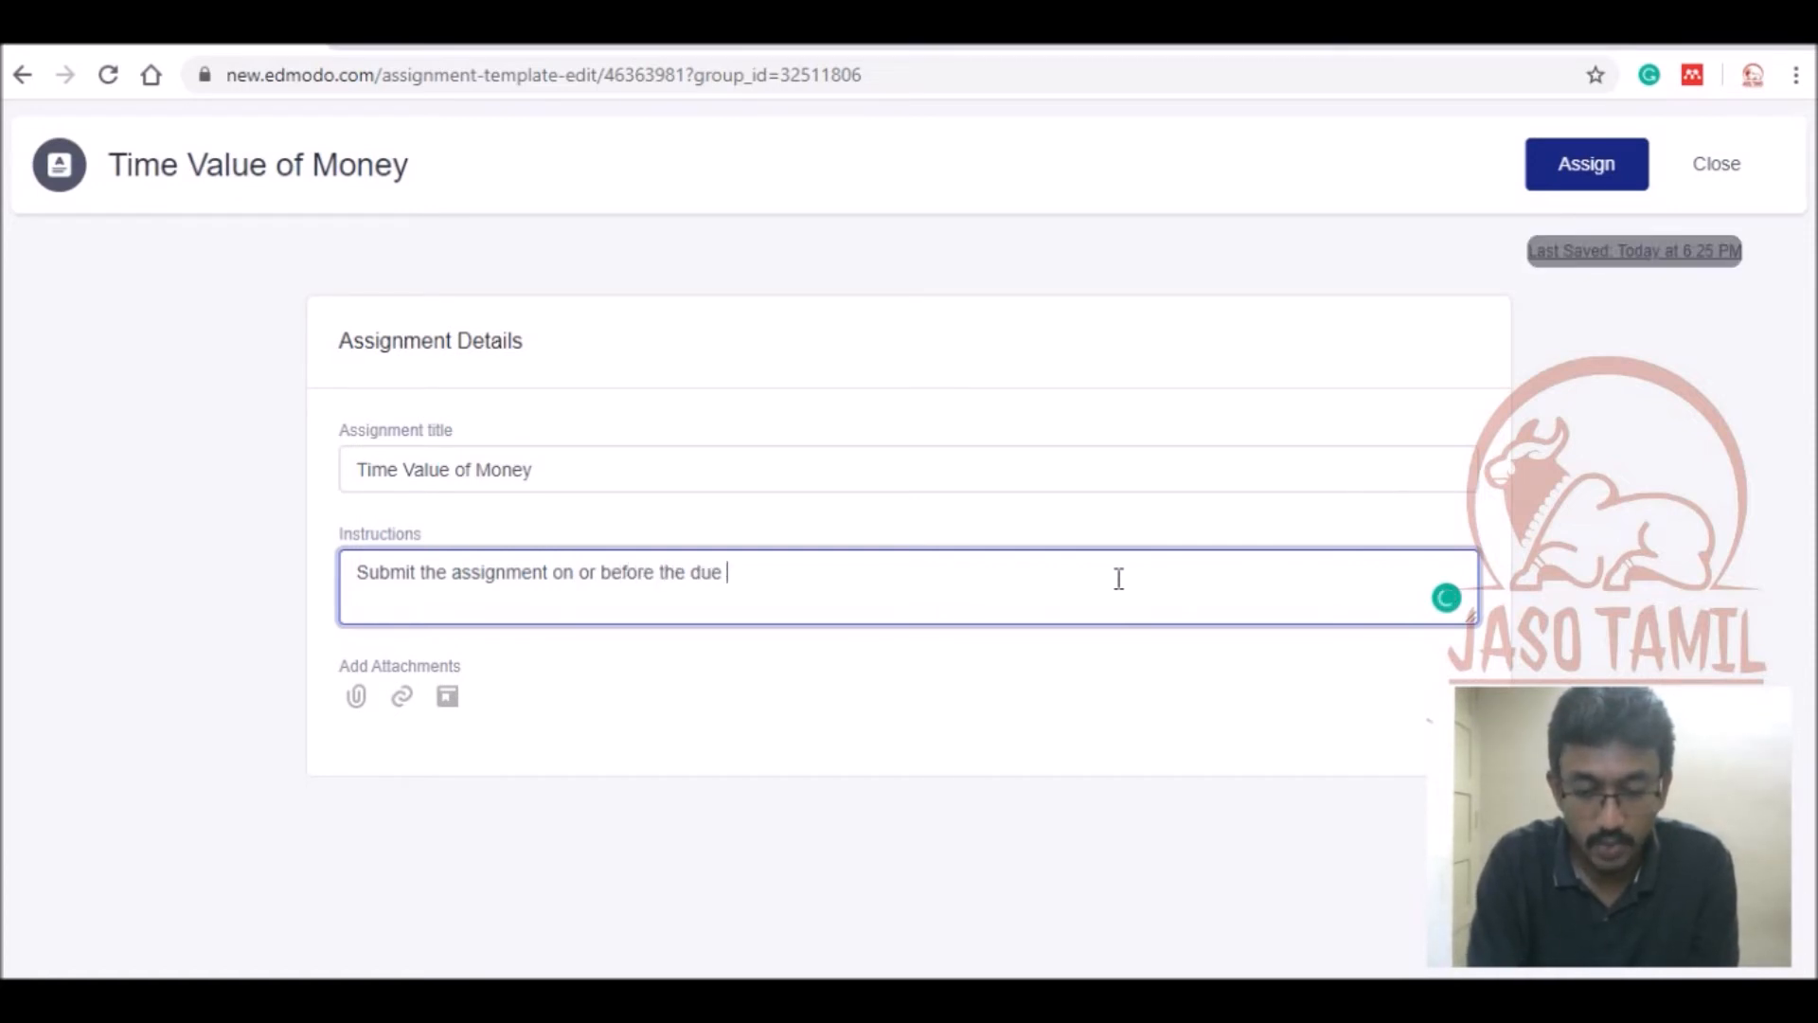
text(date)
click(689, 662)
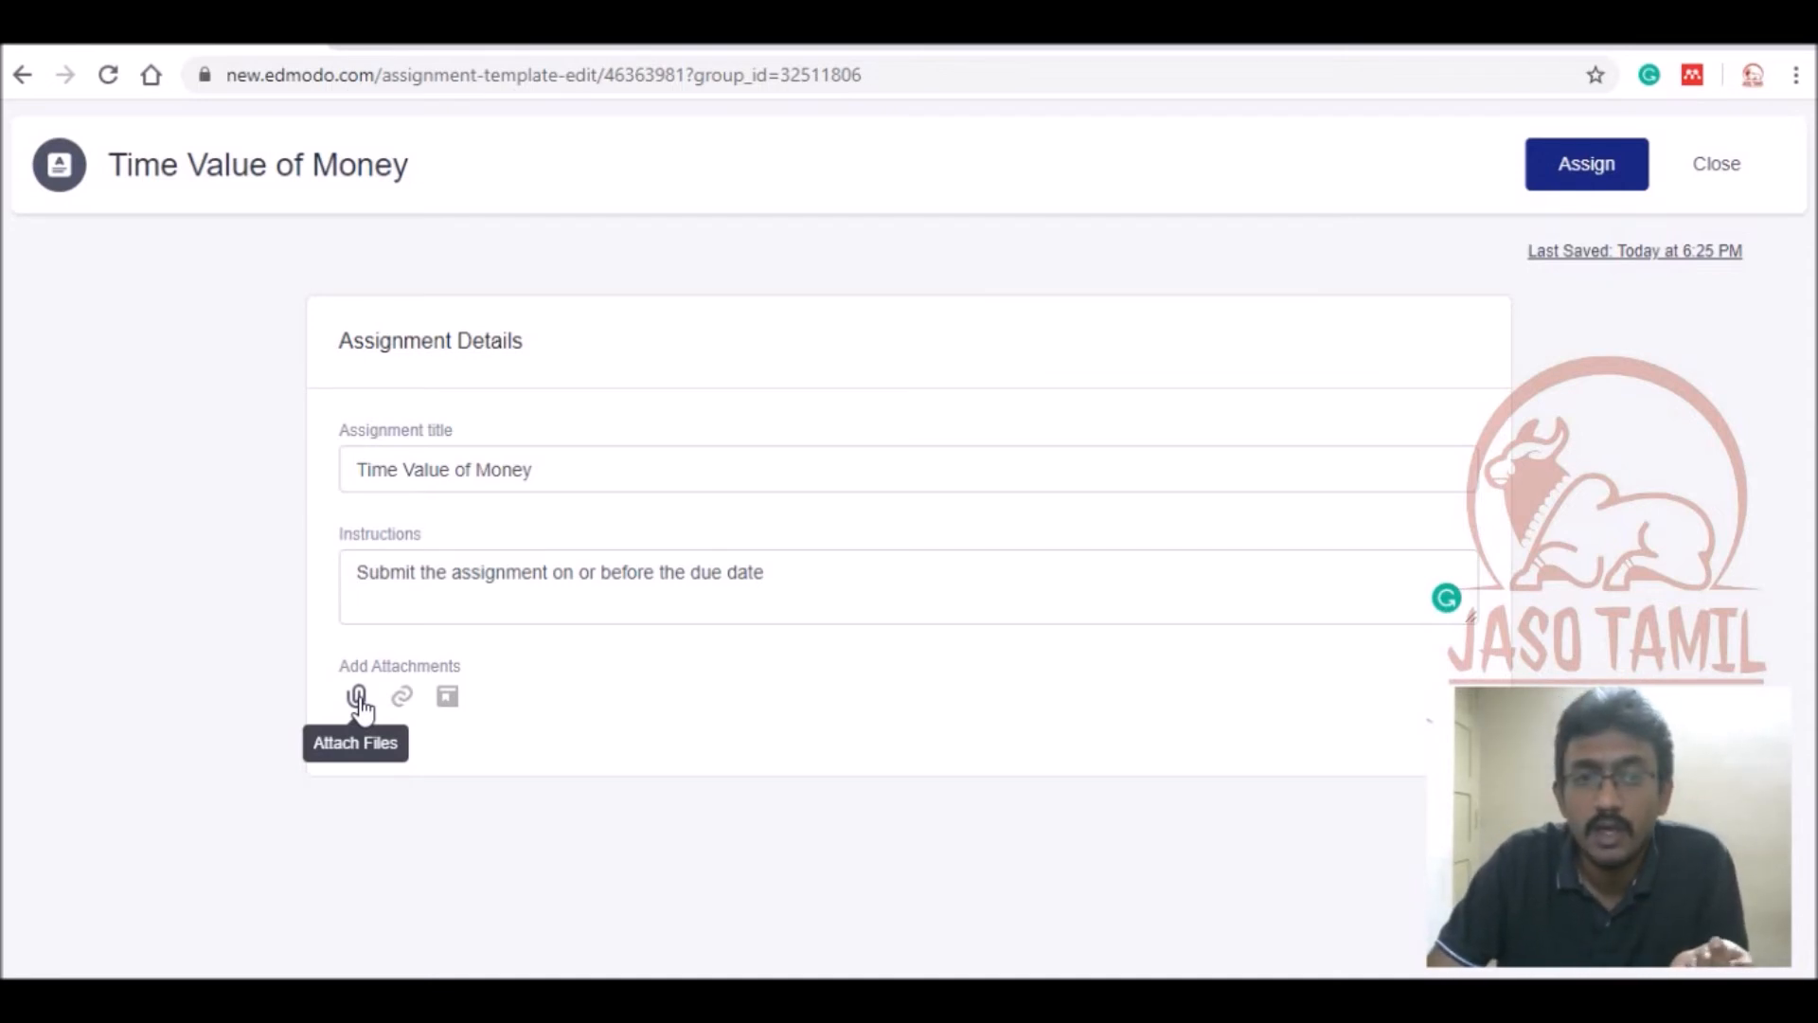
Attach Time value of money Assignment.pdf to the assignment and proceed to assign it.
click(359, 699)
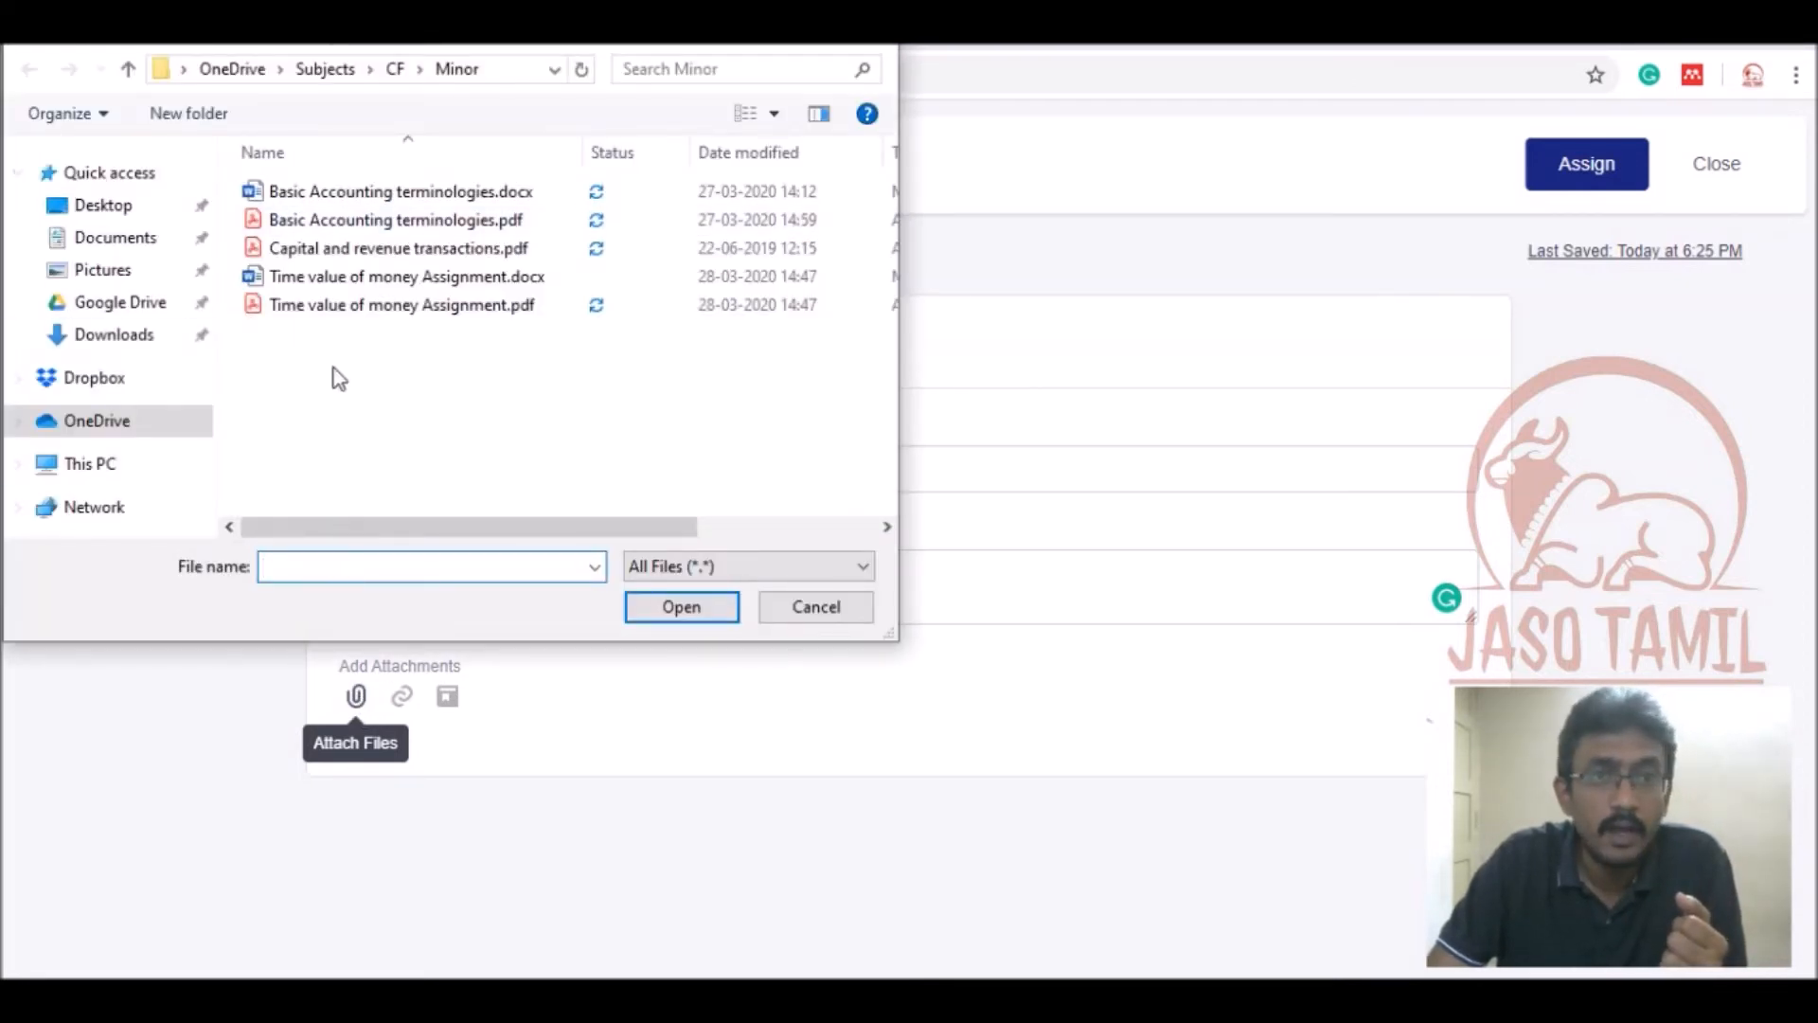
click(470, 305)
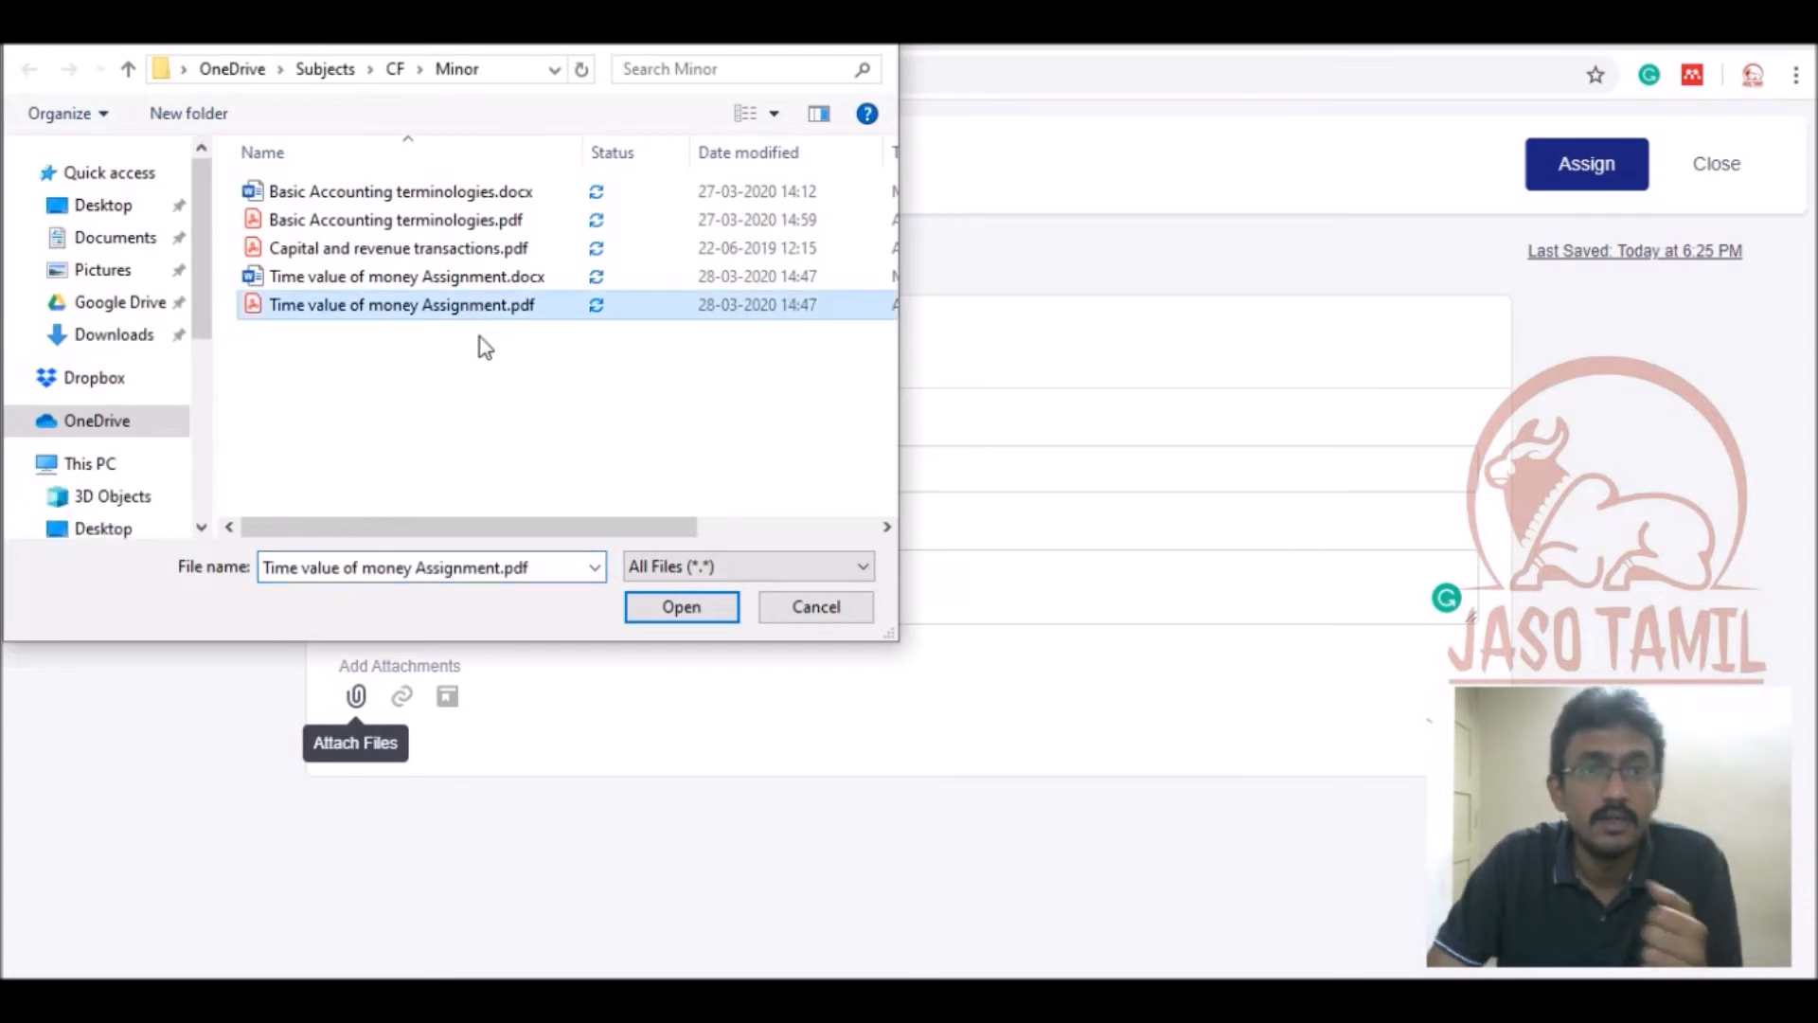
click(674, 611)
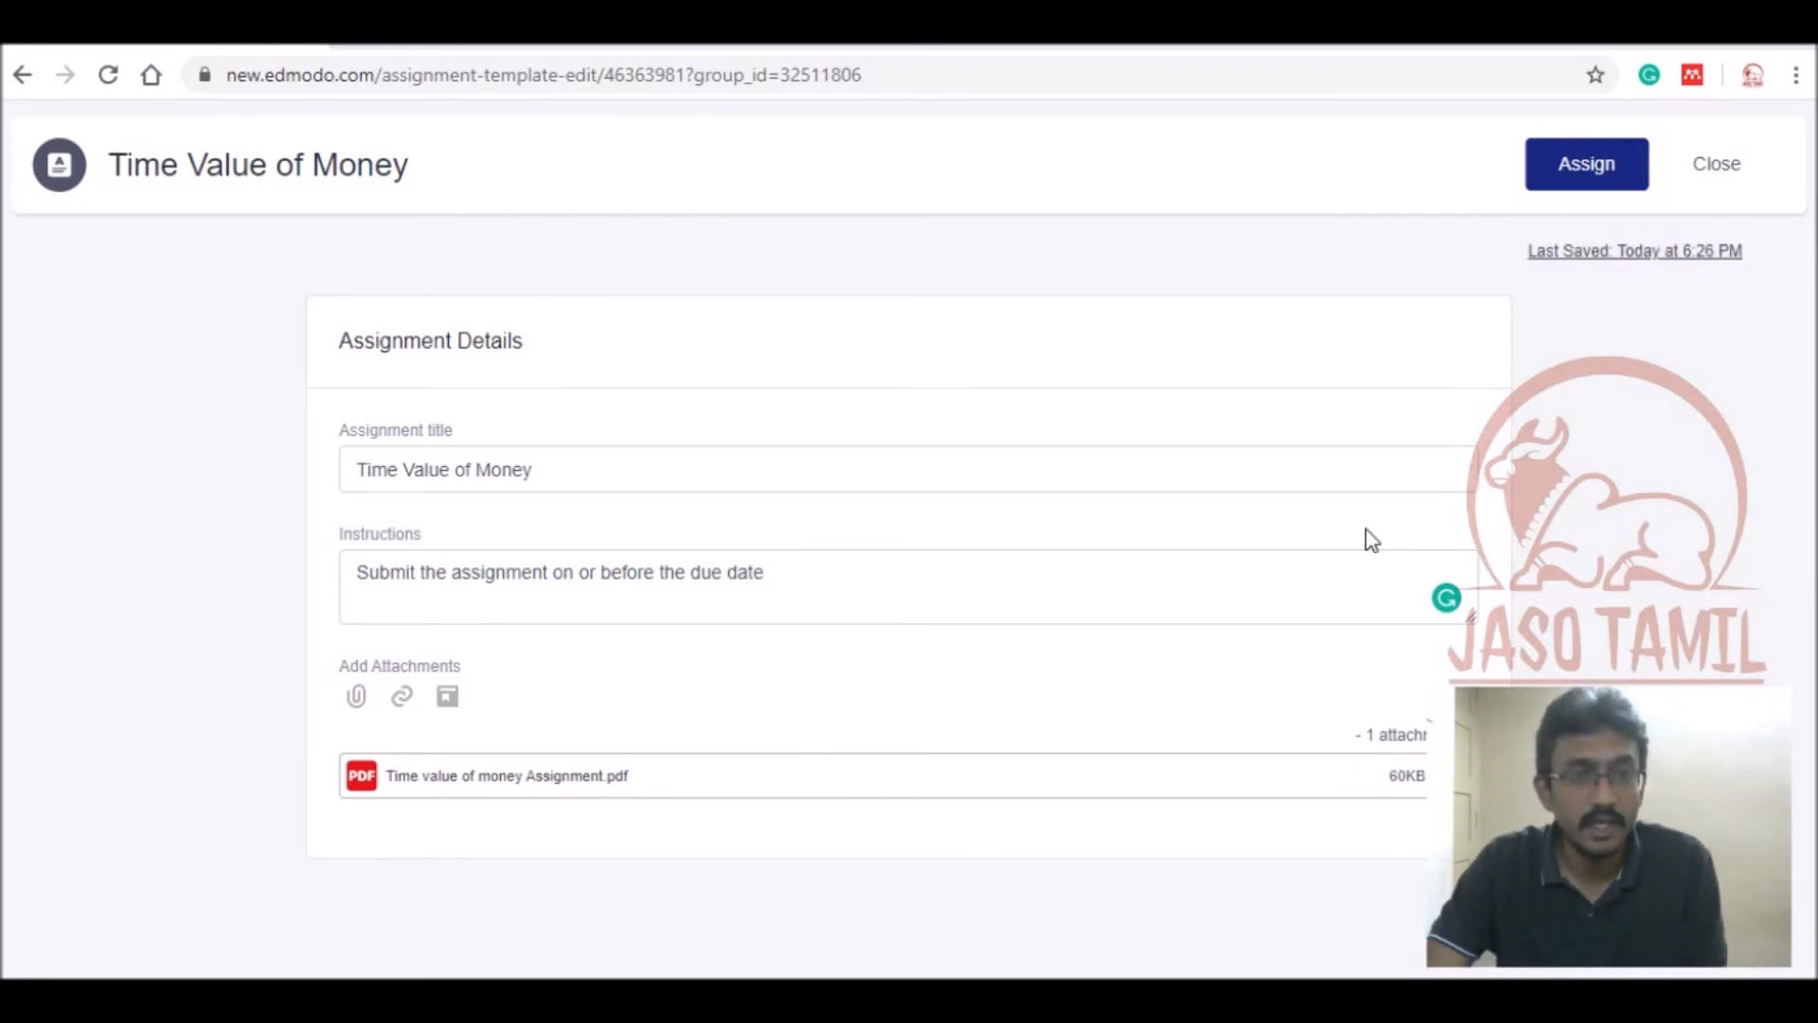
click(1575, 172)
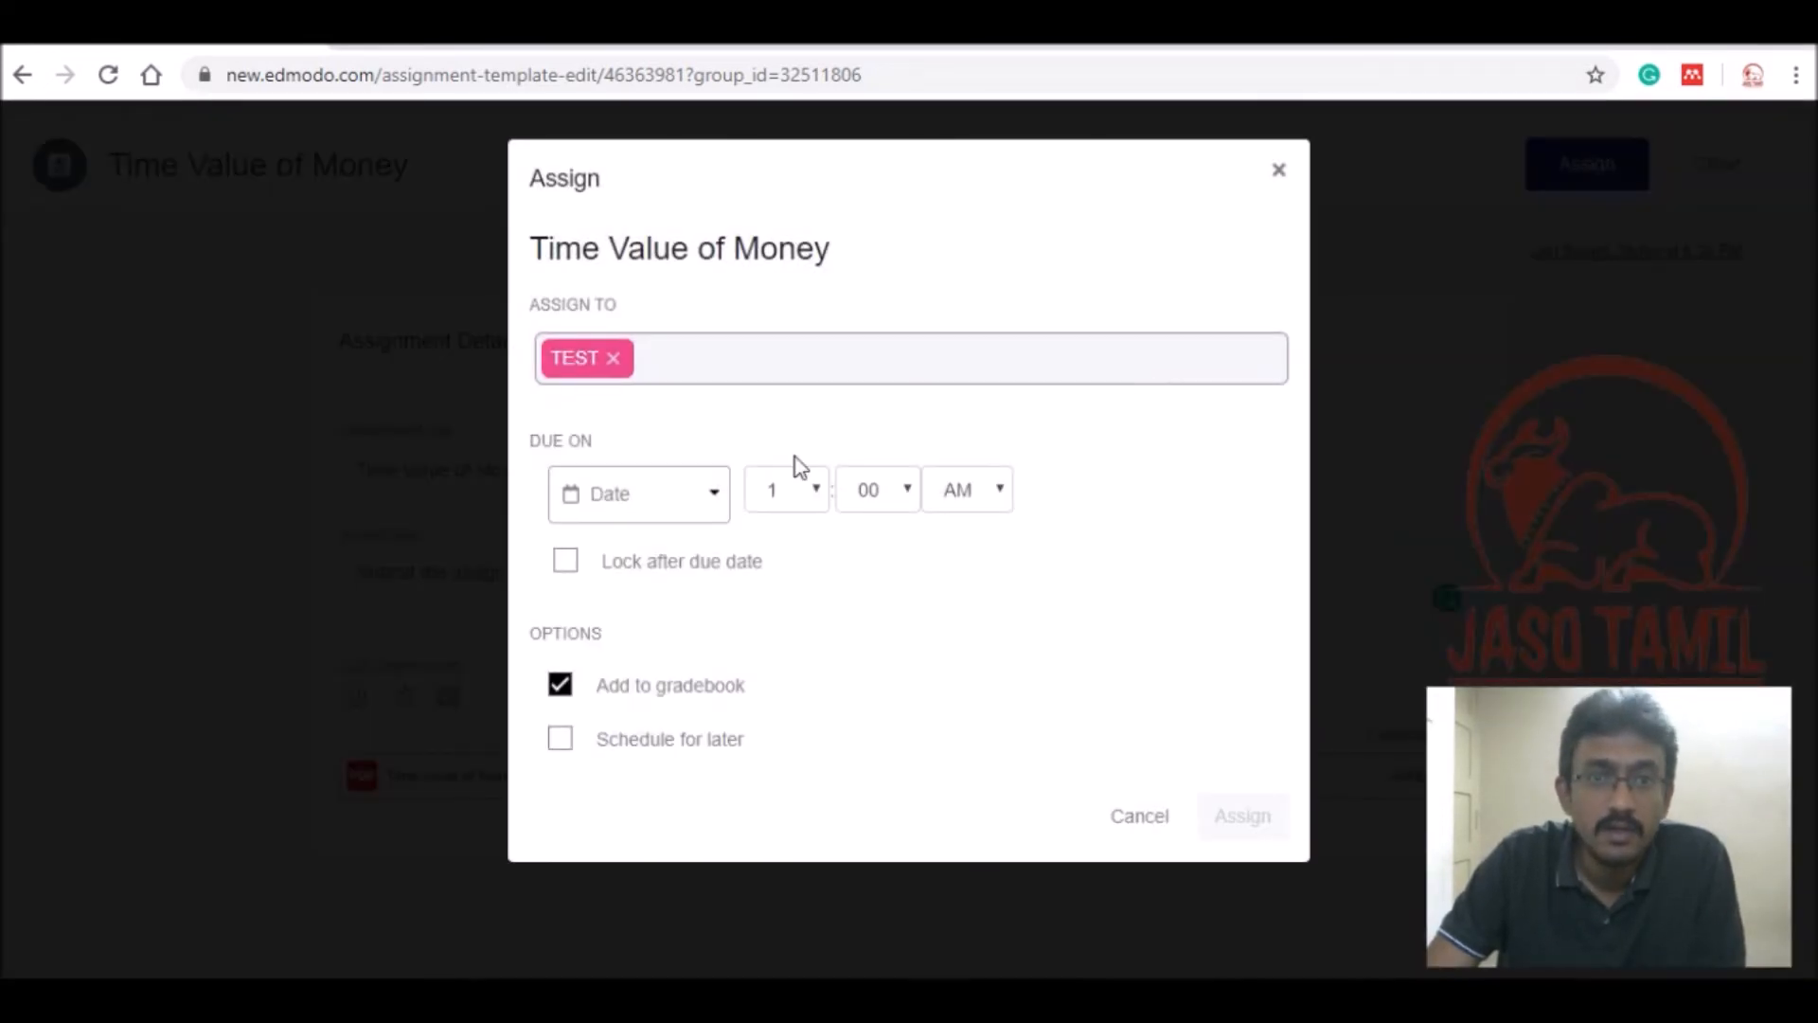
Assign it to TEST due 03/31 at 6 PM, locked after the due date, and view its submissions overview.
click(701, 511)
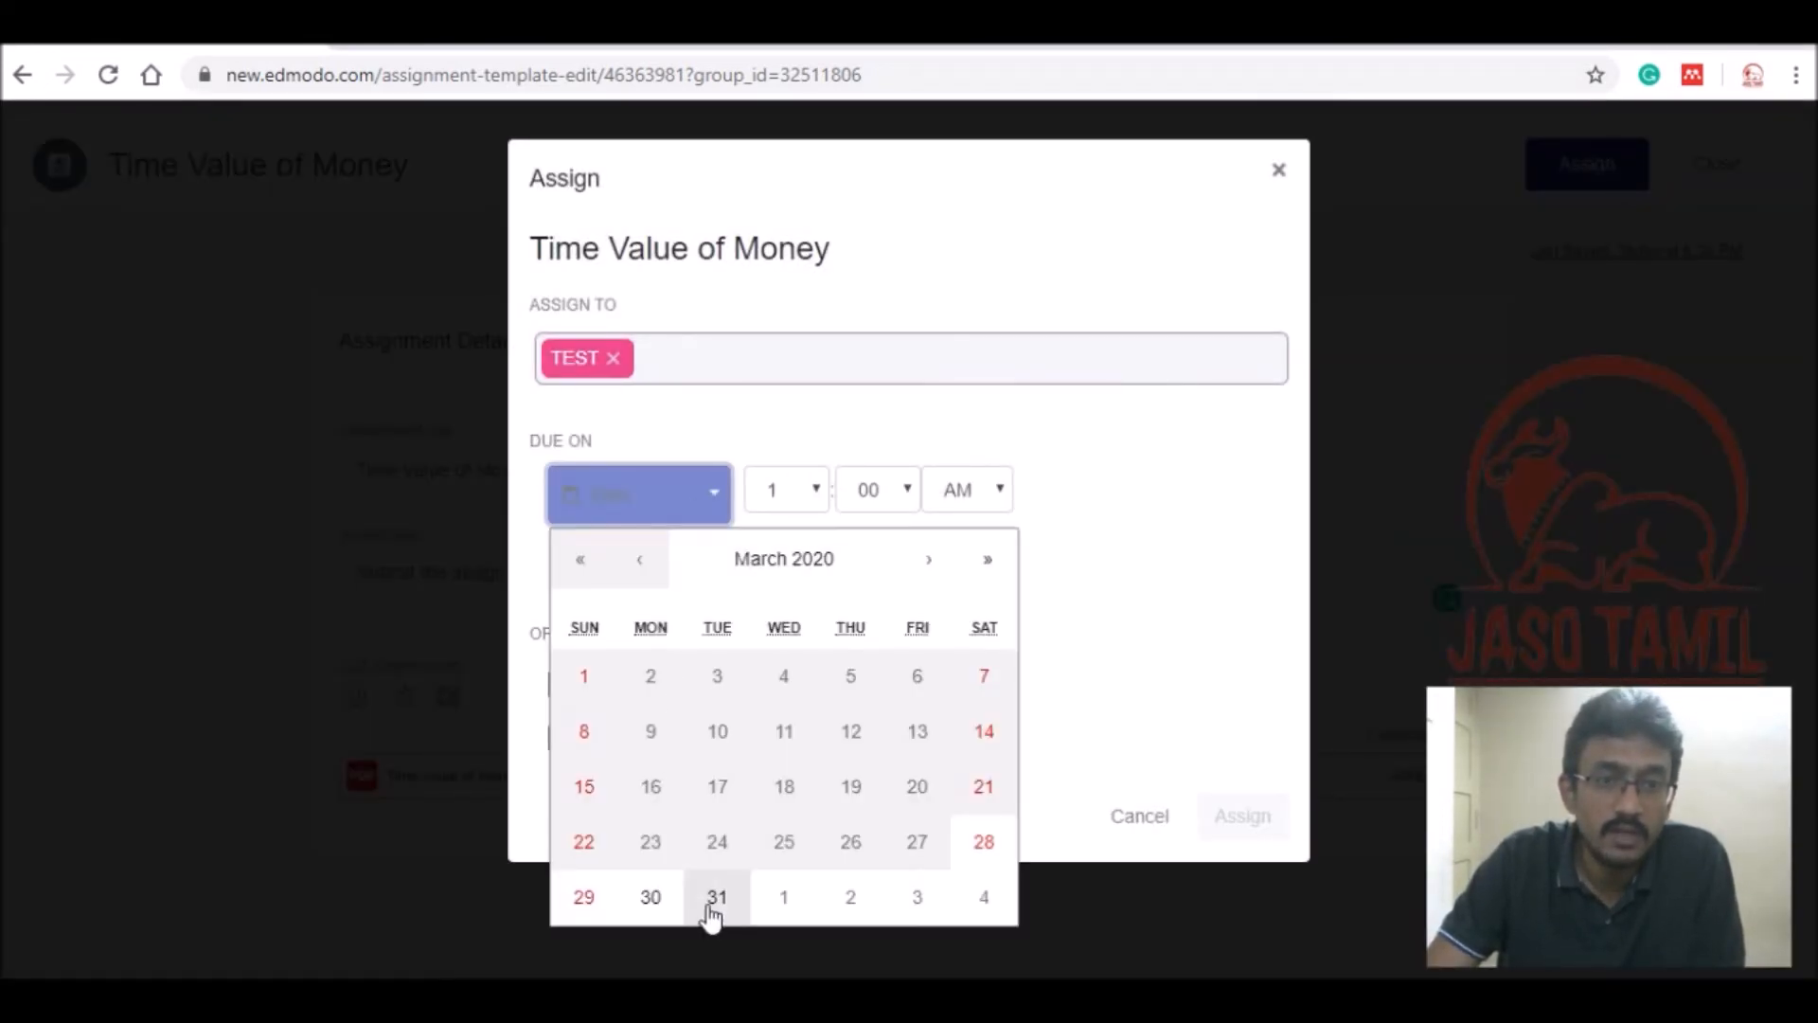
click(715, 900)
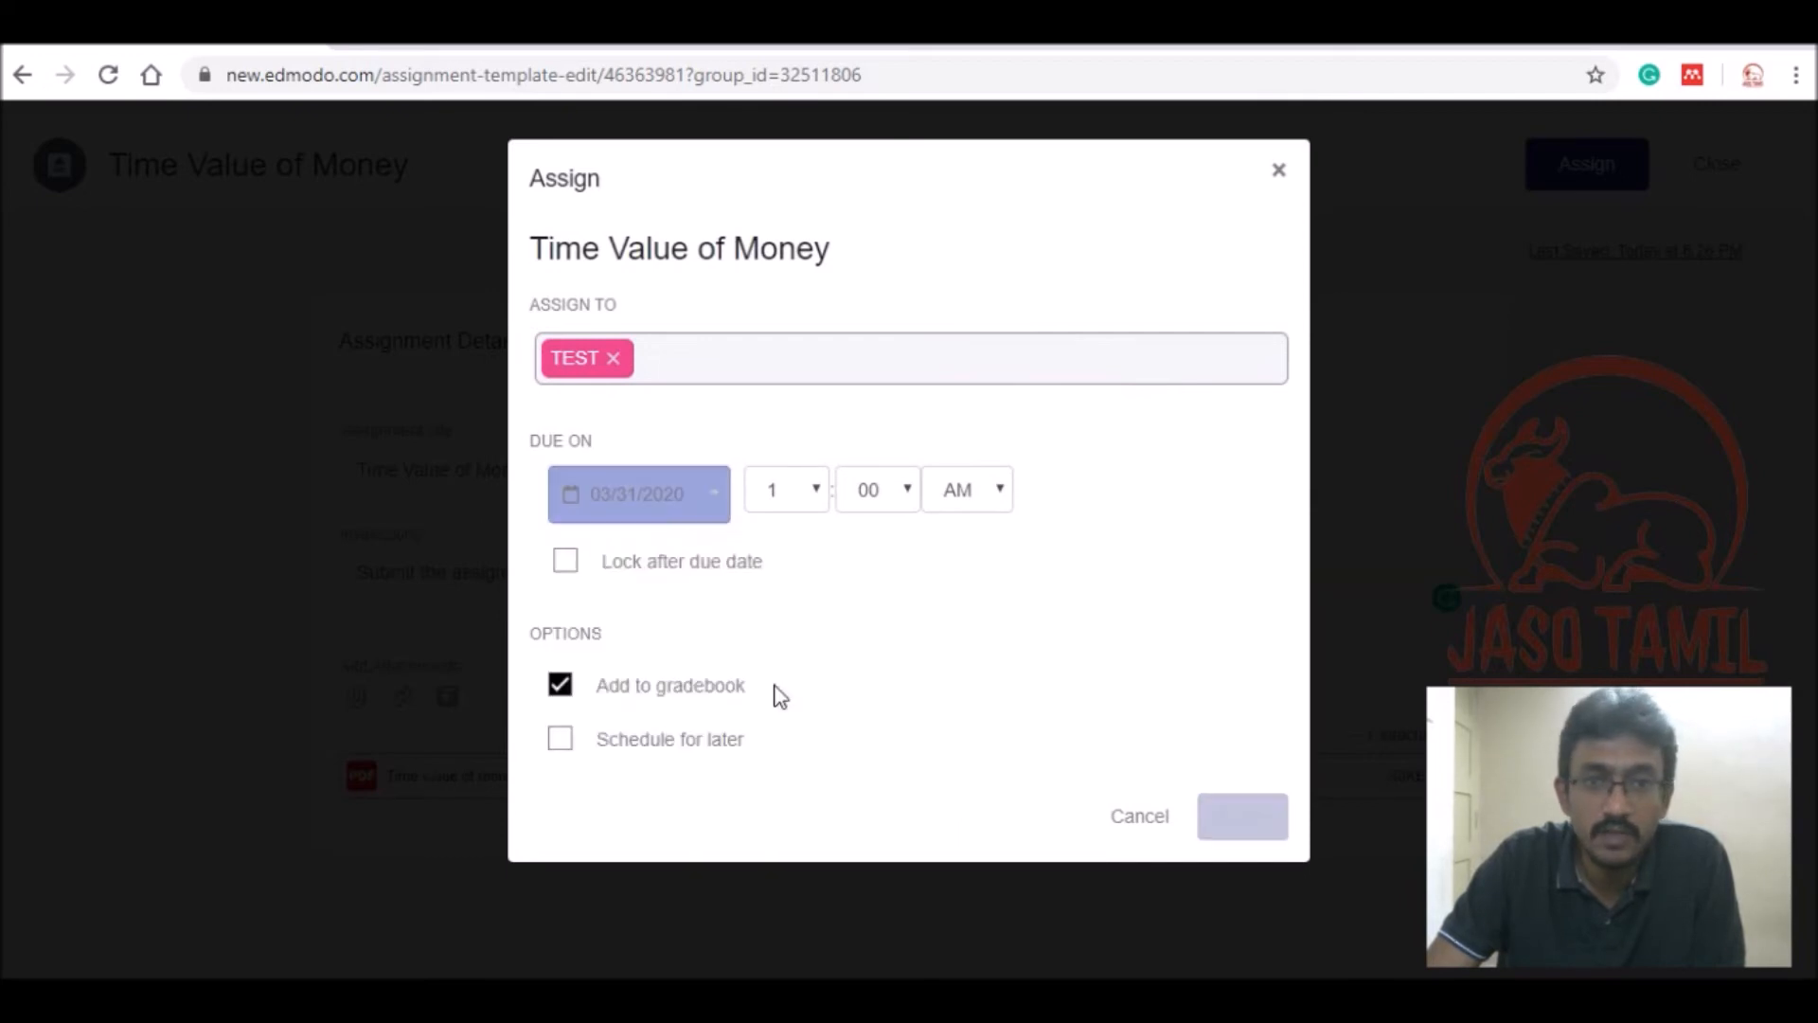
click(810, 499)
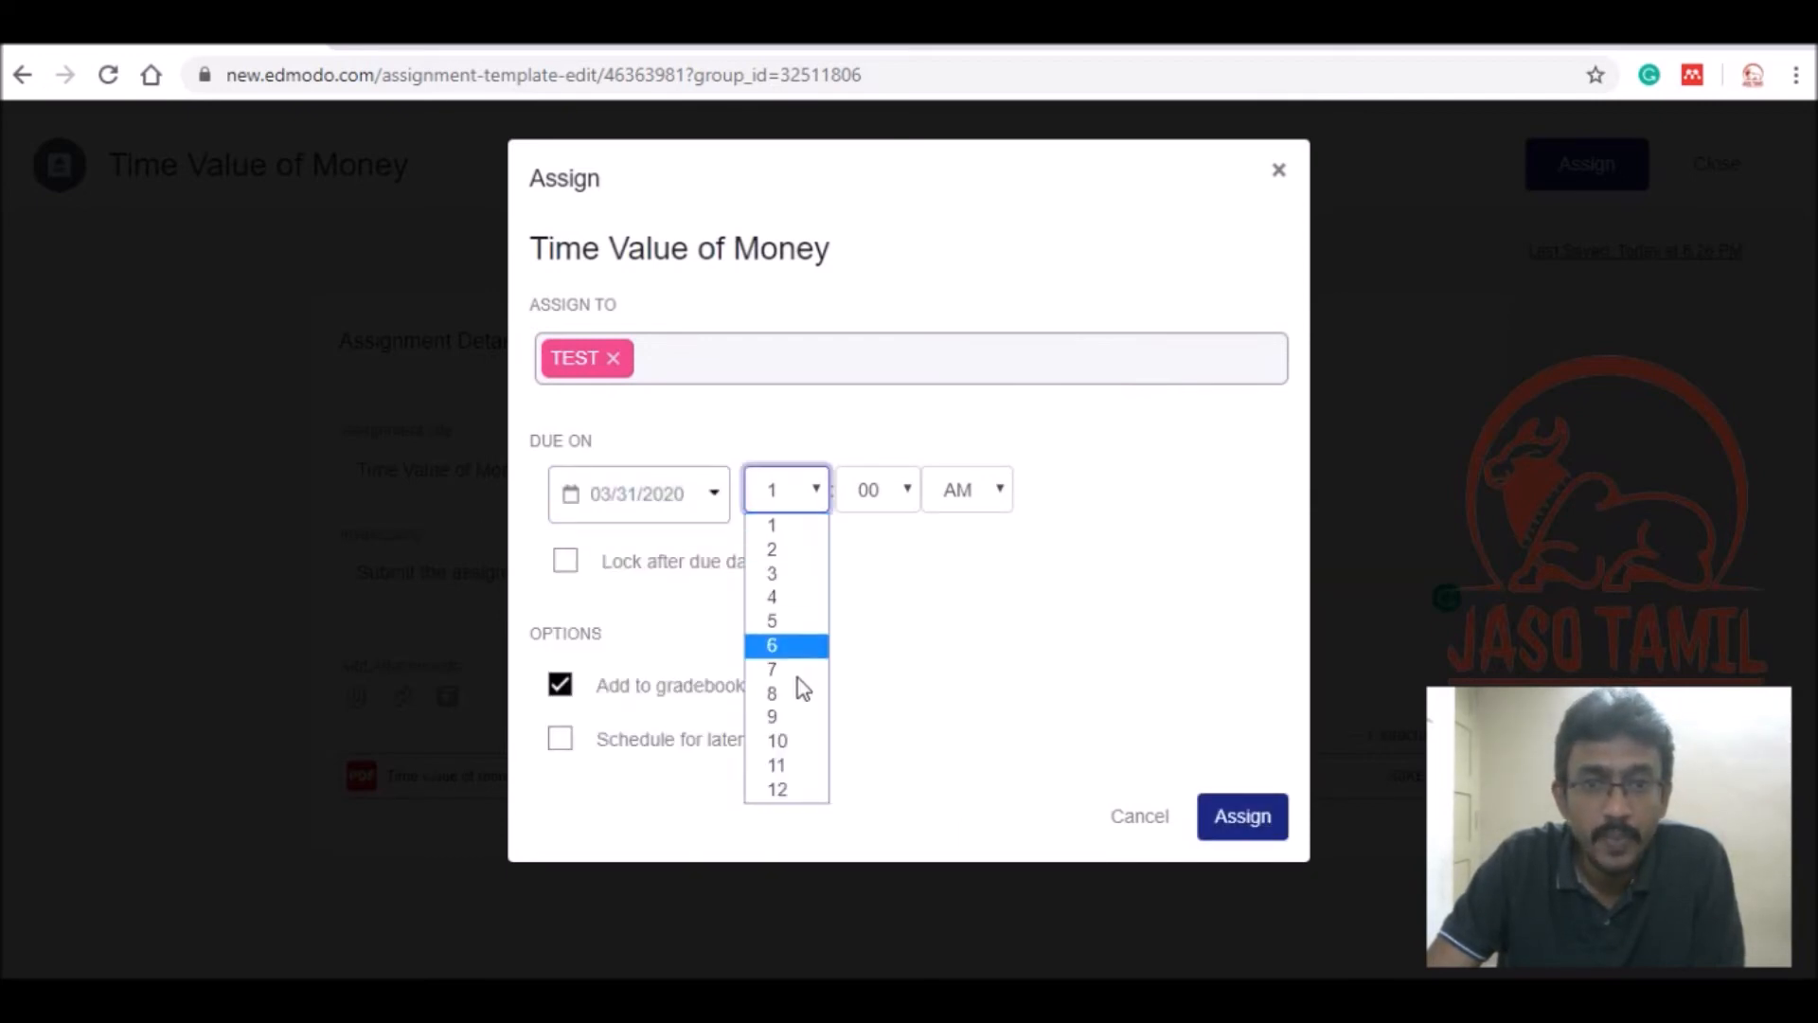
click(787, 648)
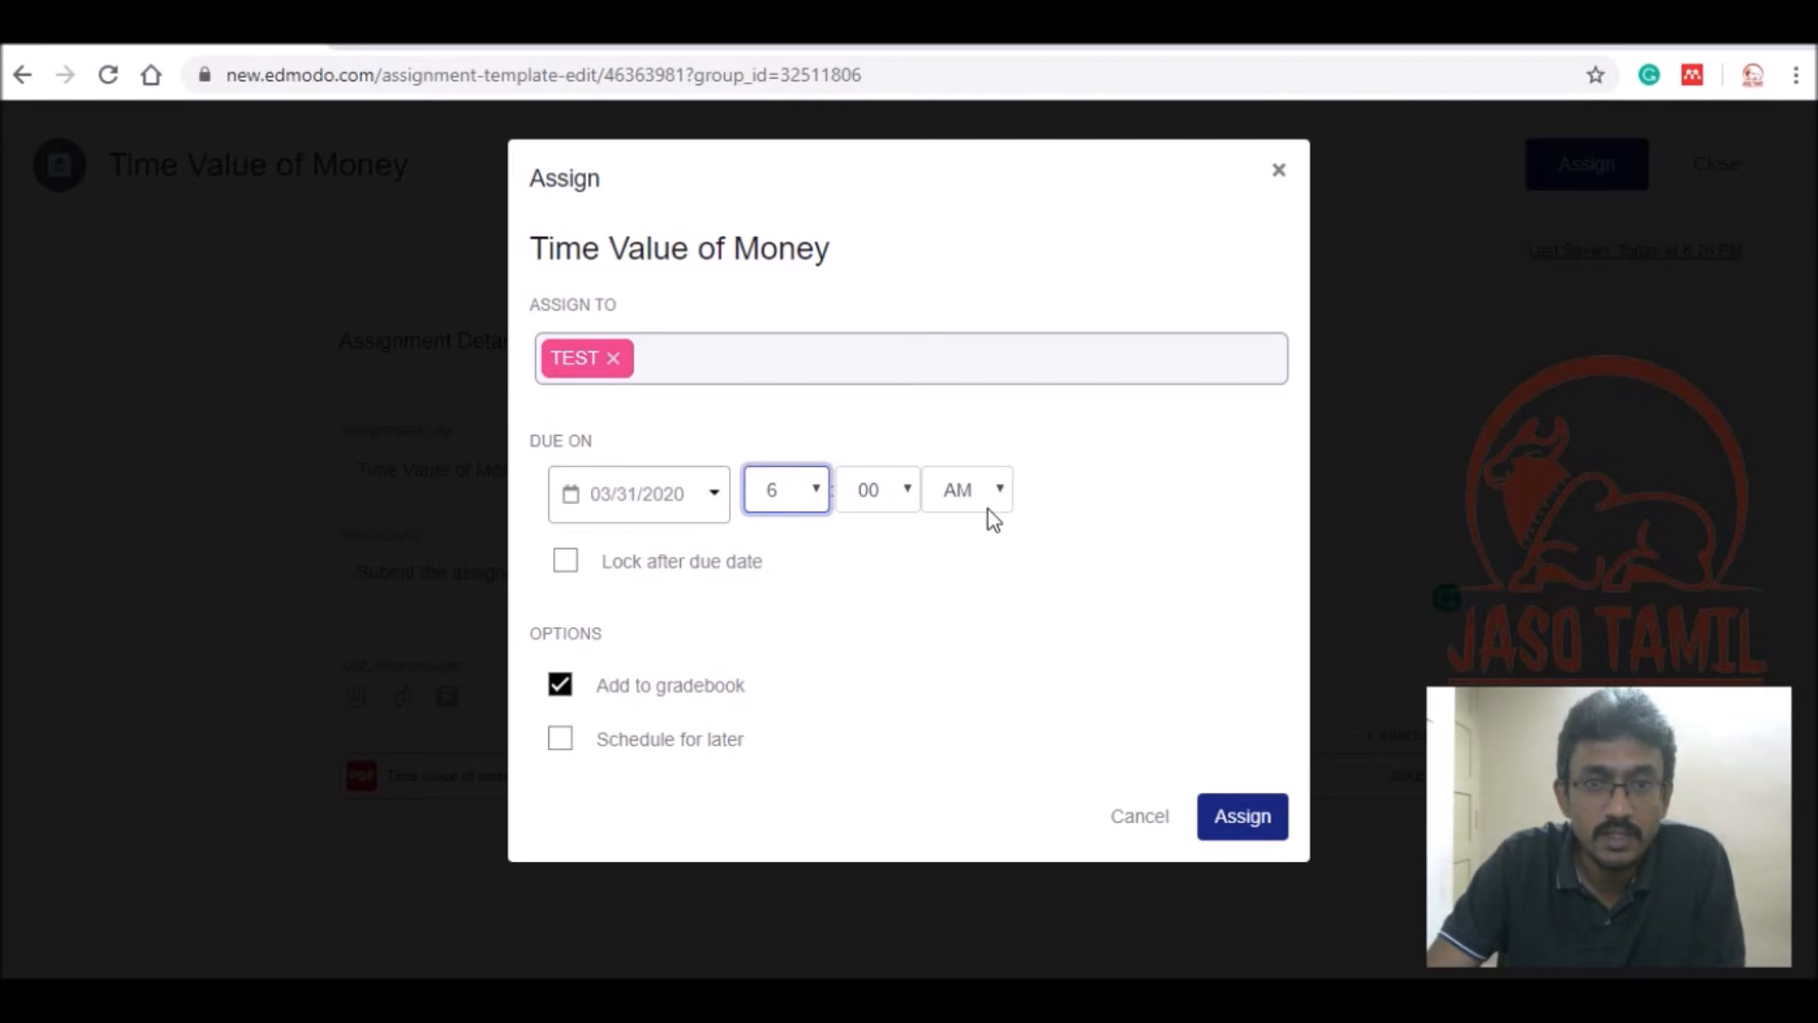
click(985, 512)
click(979, 560)
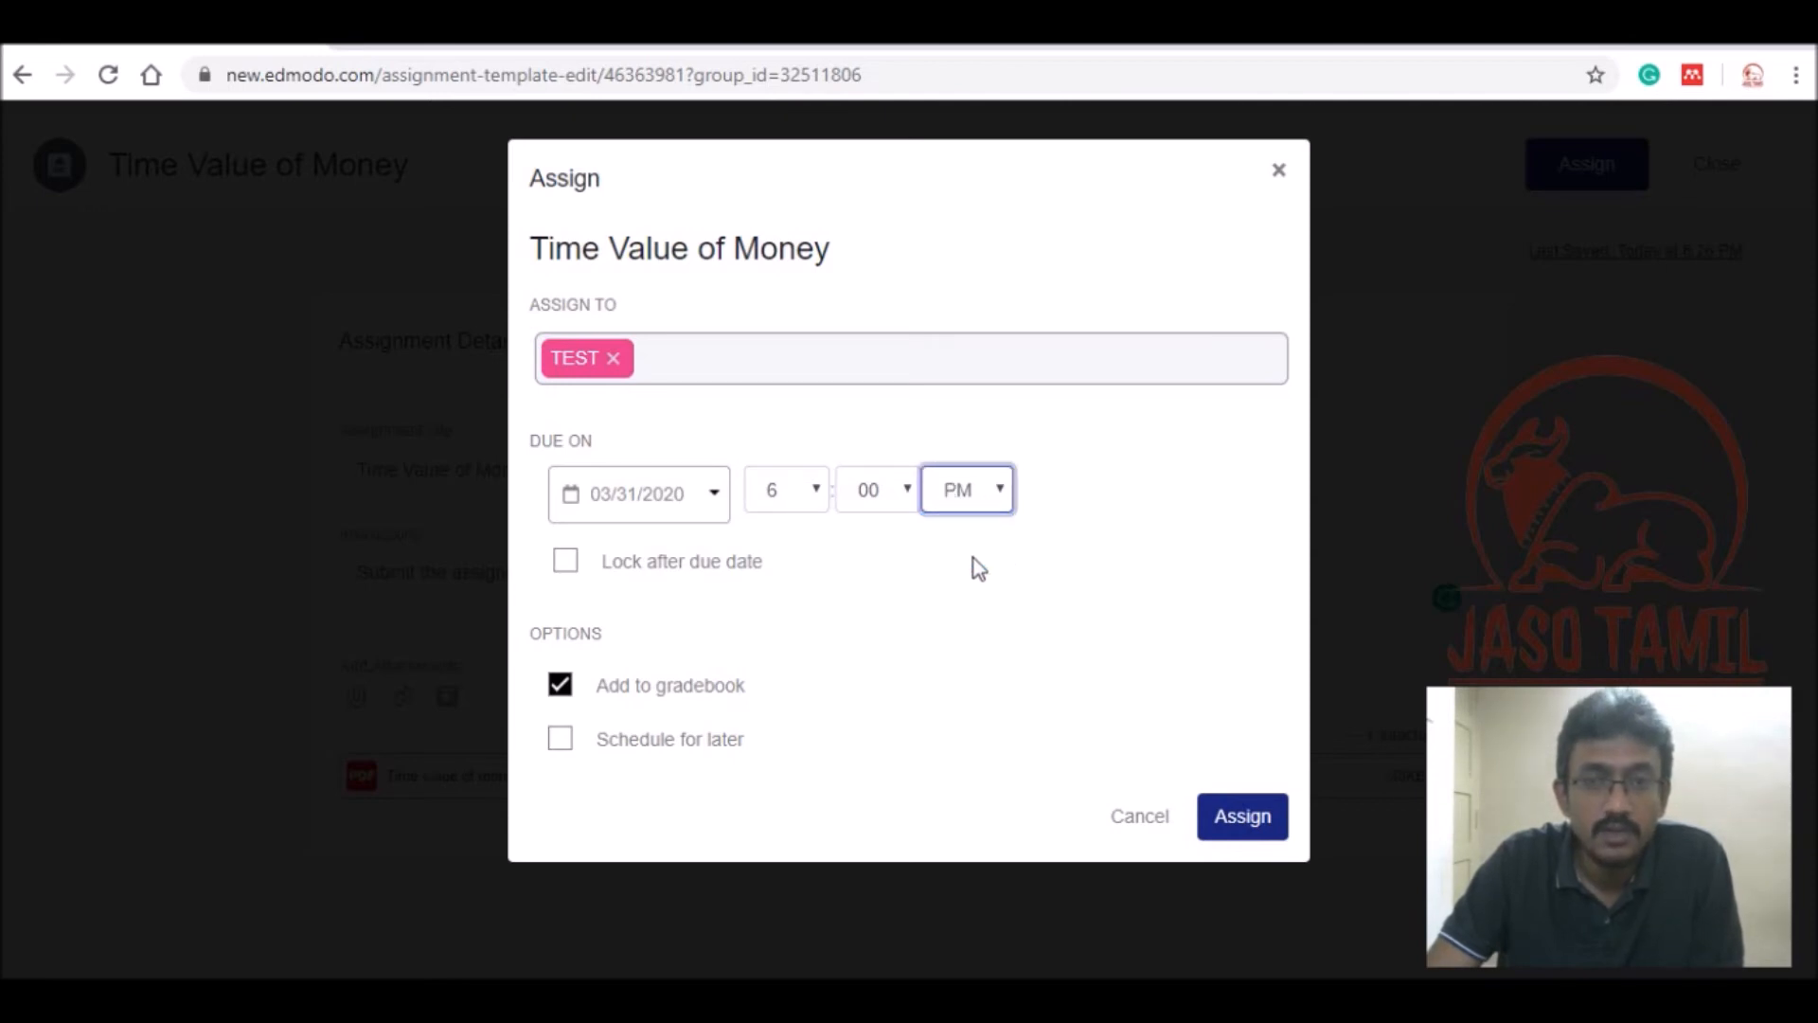
click(567, 564)
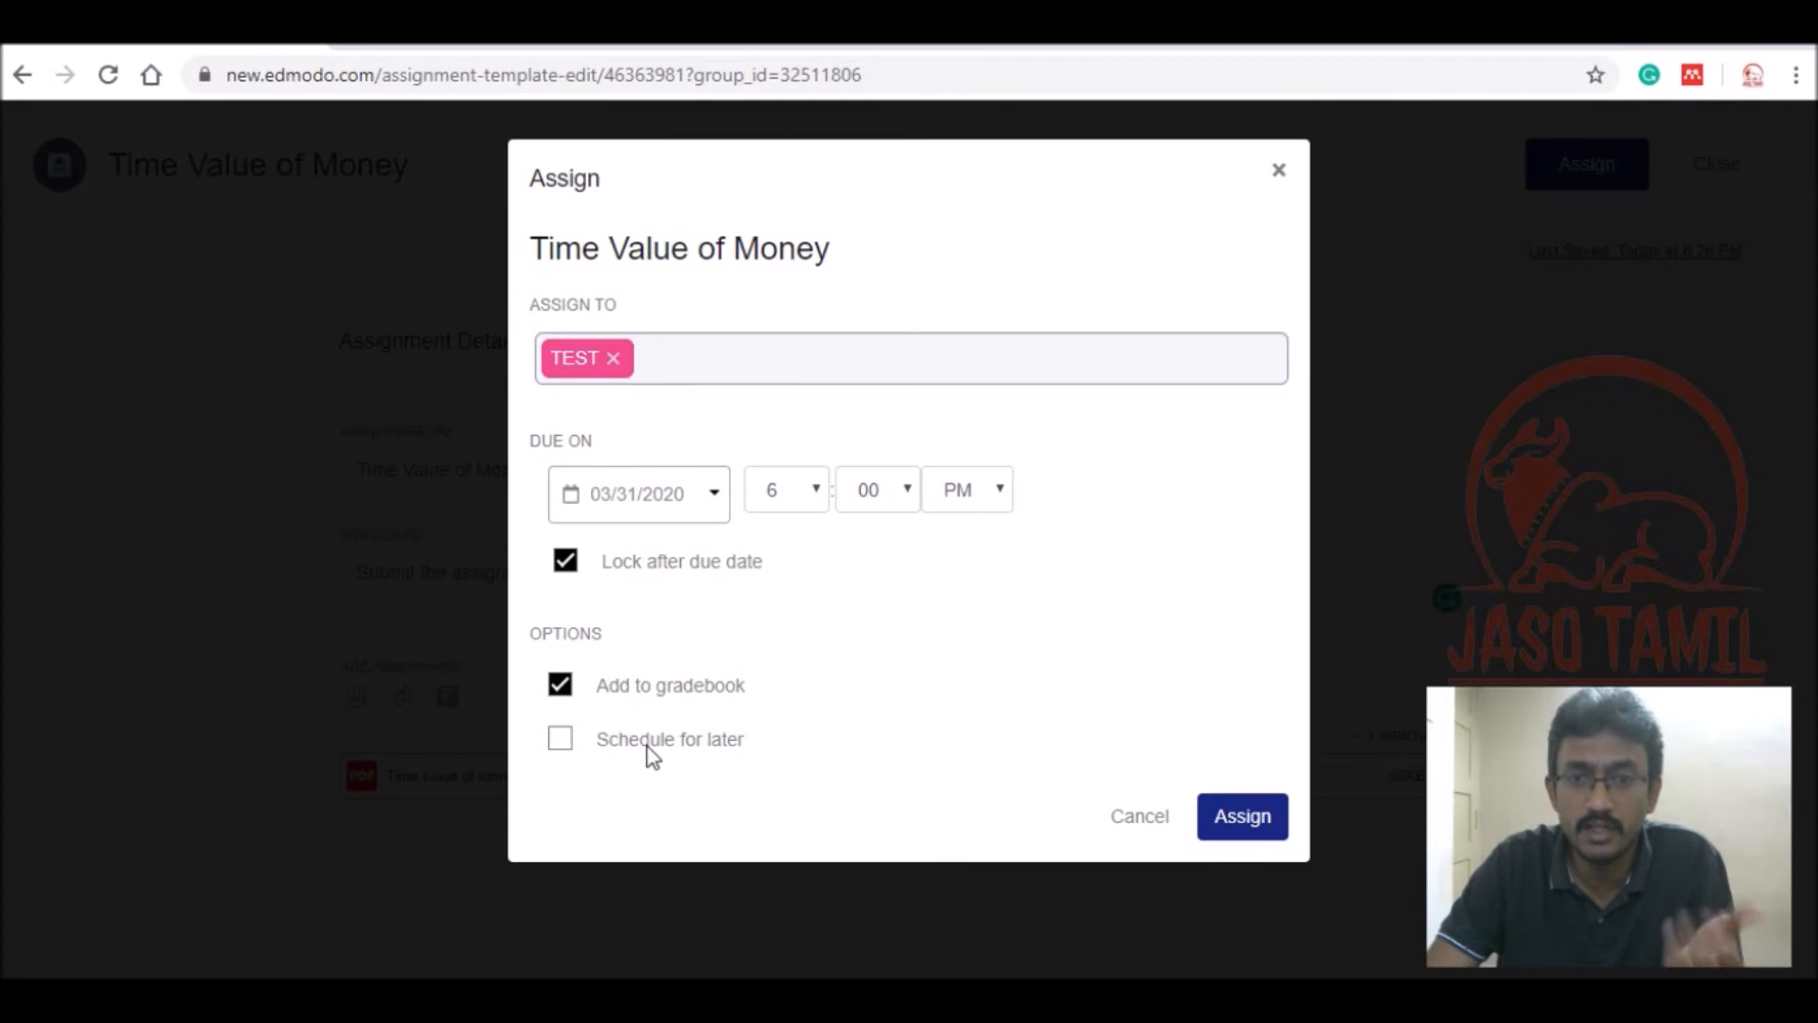
click(1245, 821)
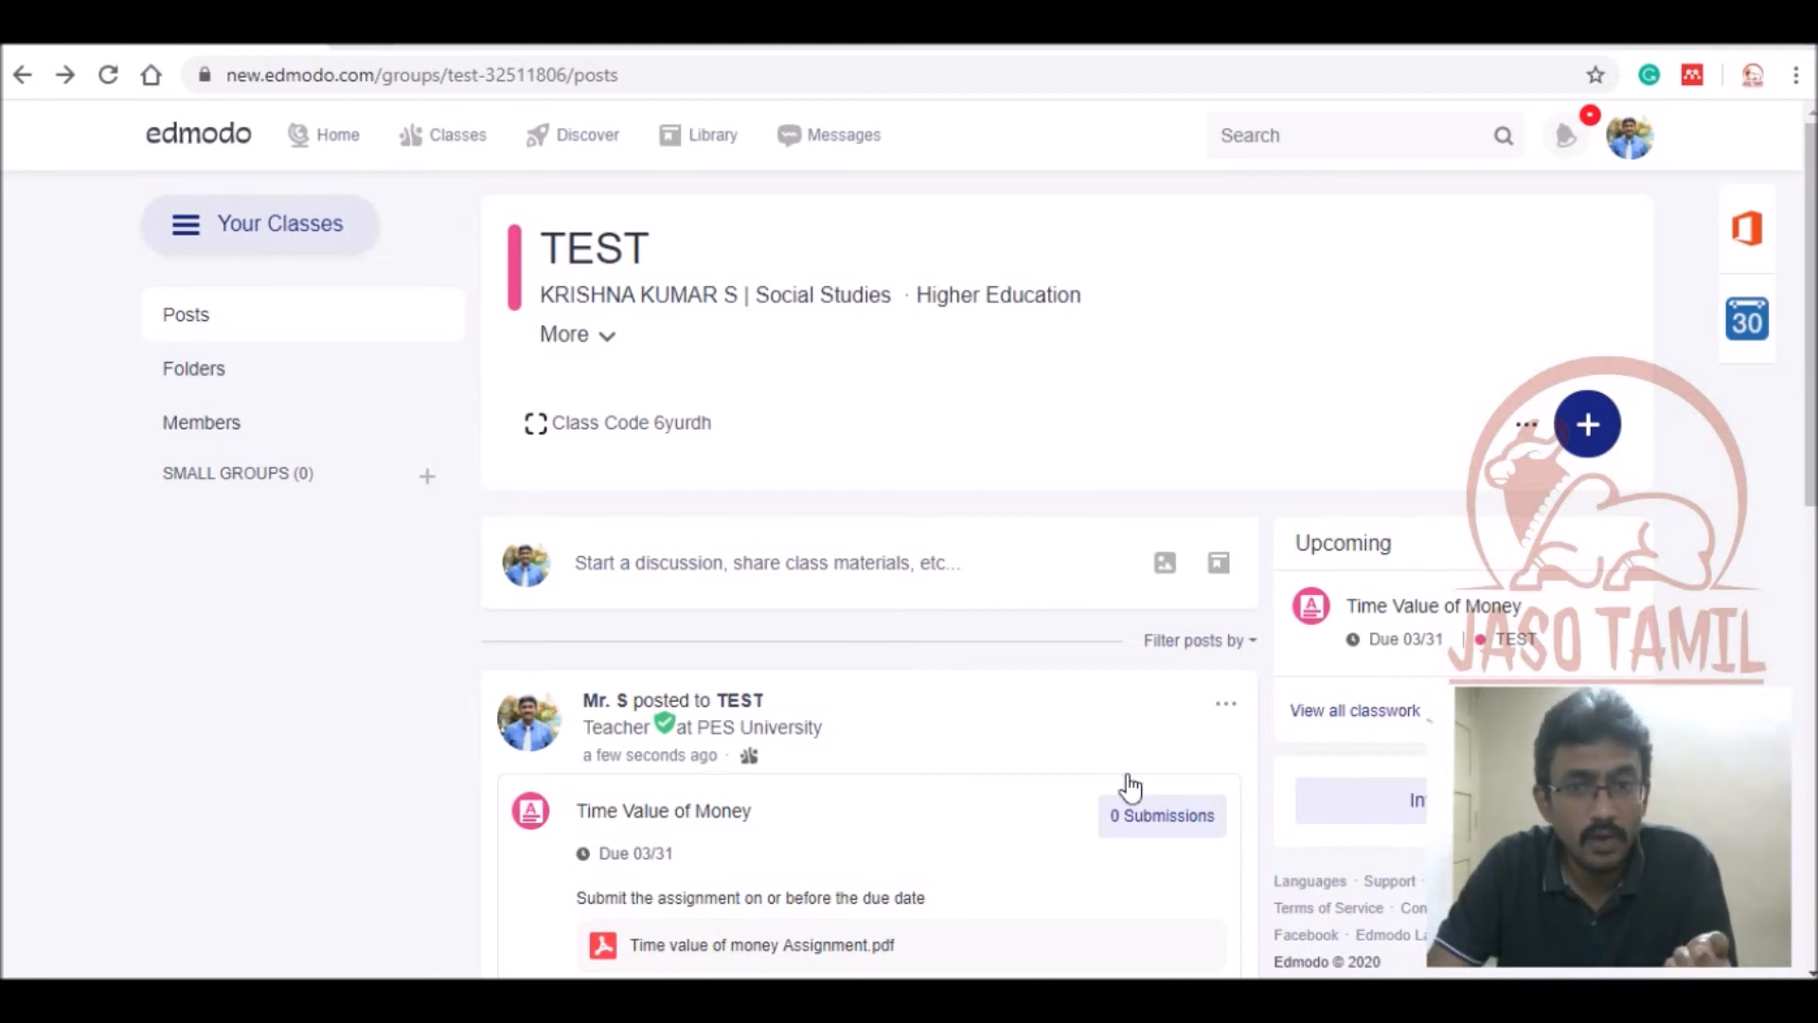
click(1150, 822)
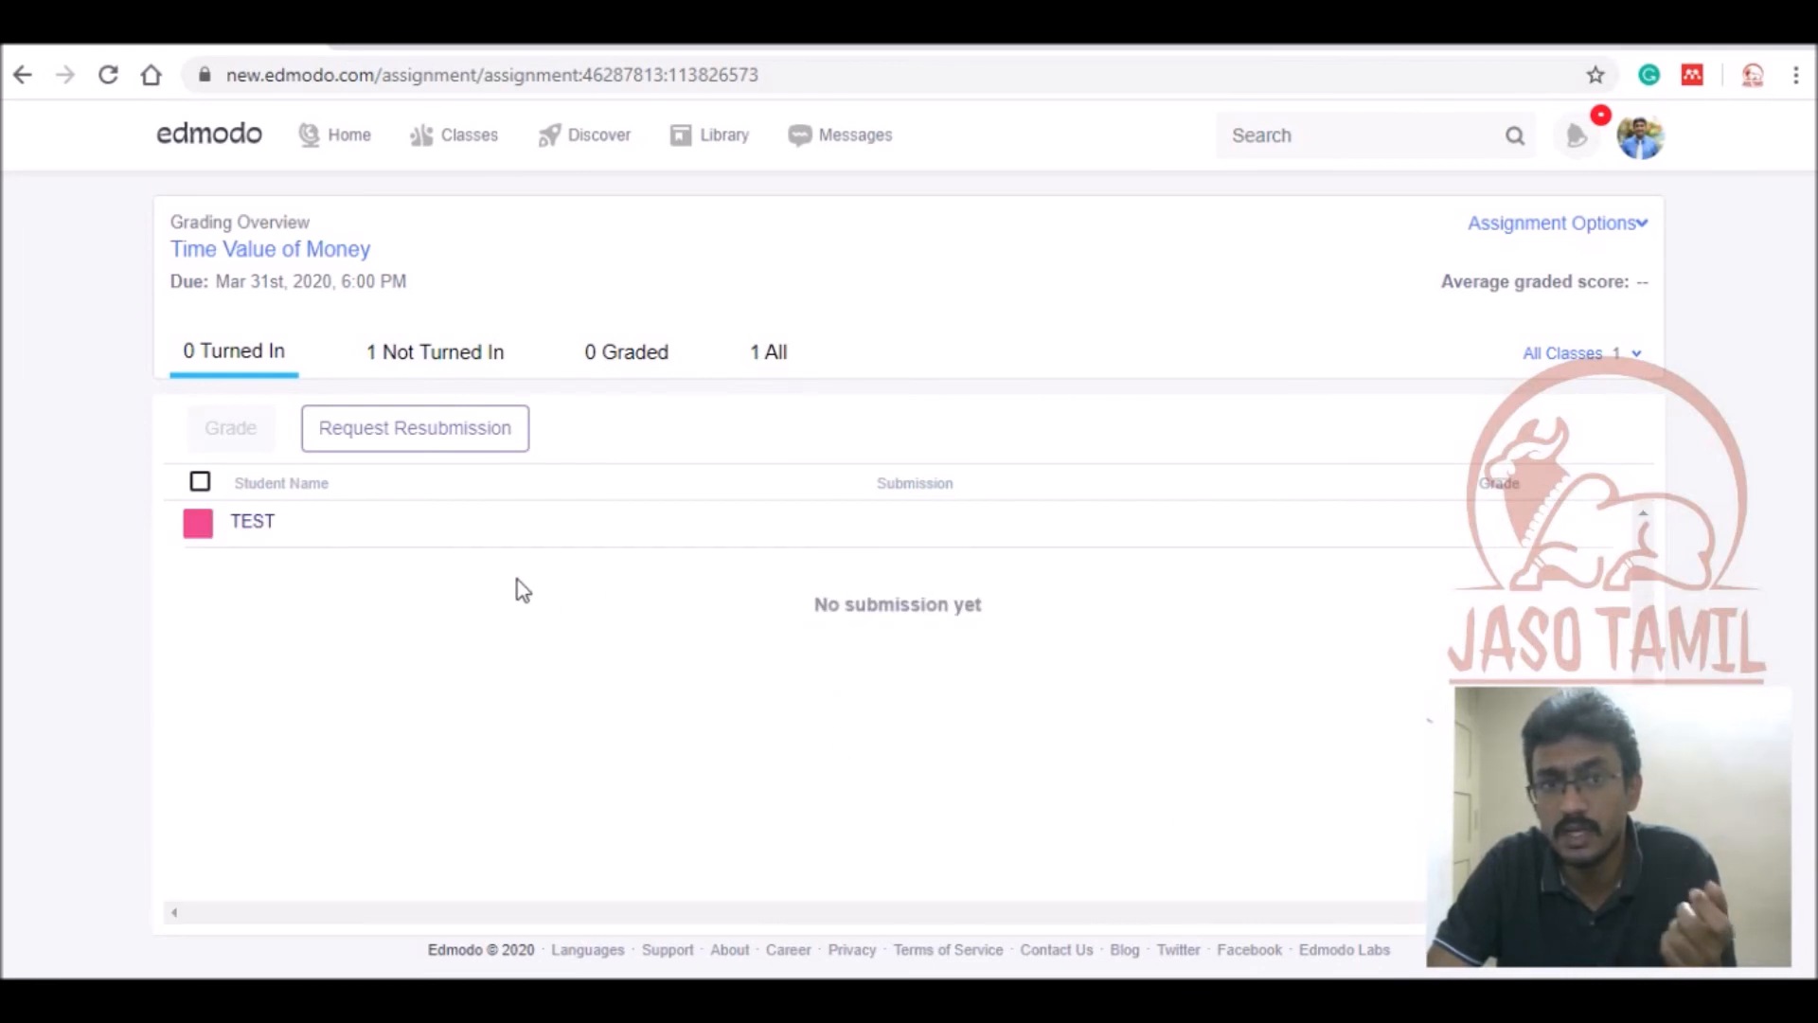
Review the Not Turned In, Turned In and Graded lists, then return to the Edmodo home page.
click(453, 362)
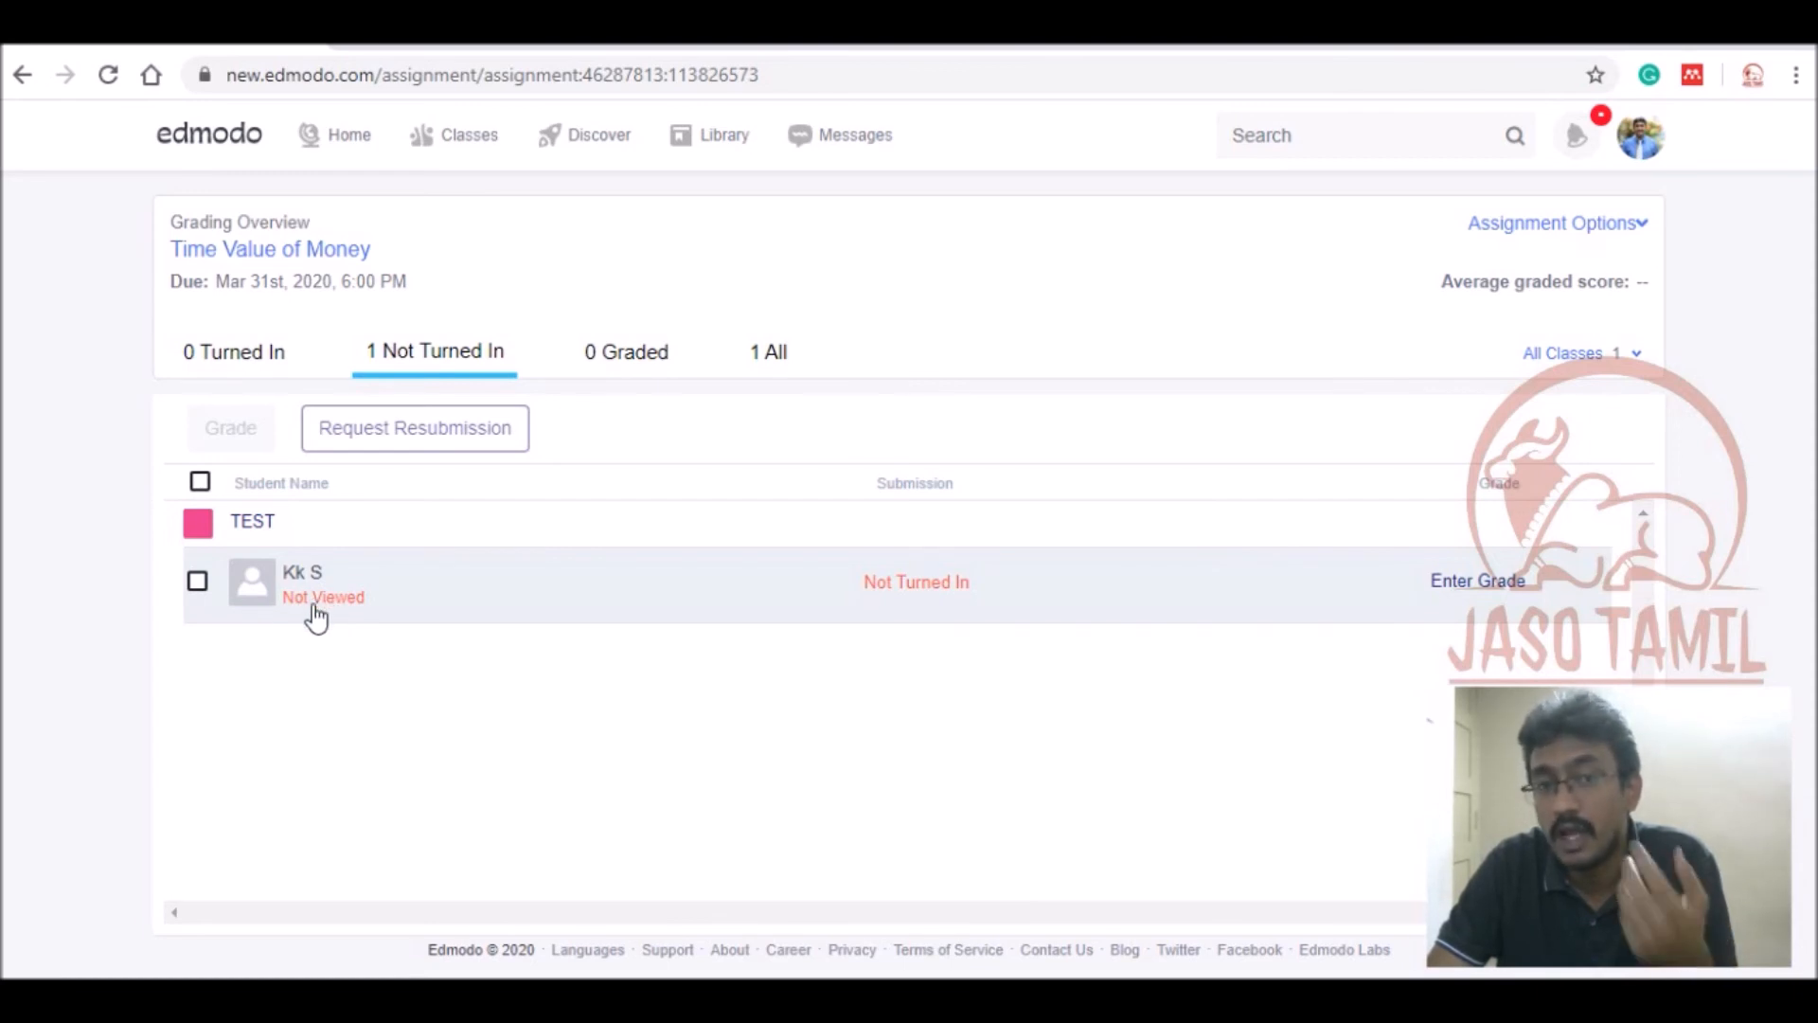
click(258, 356)
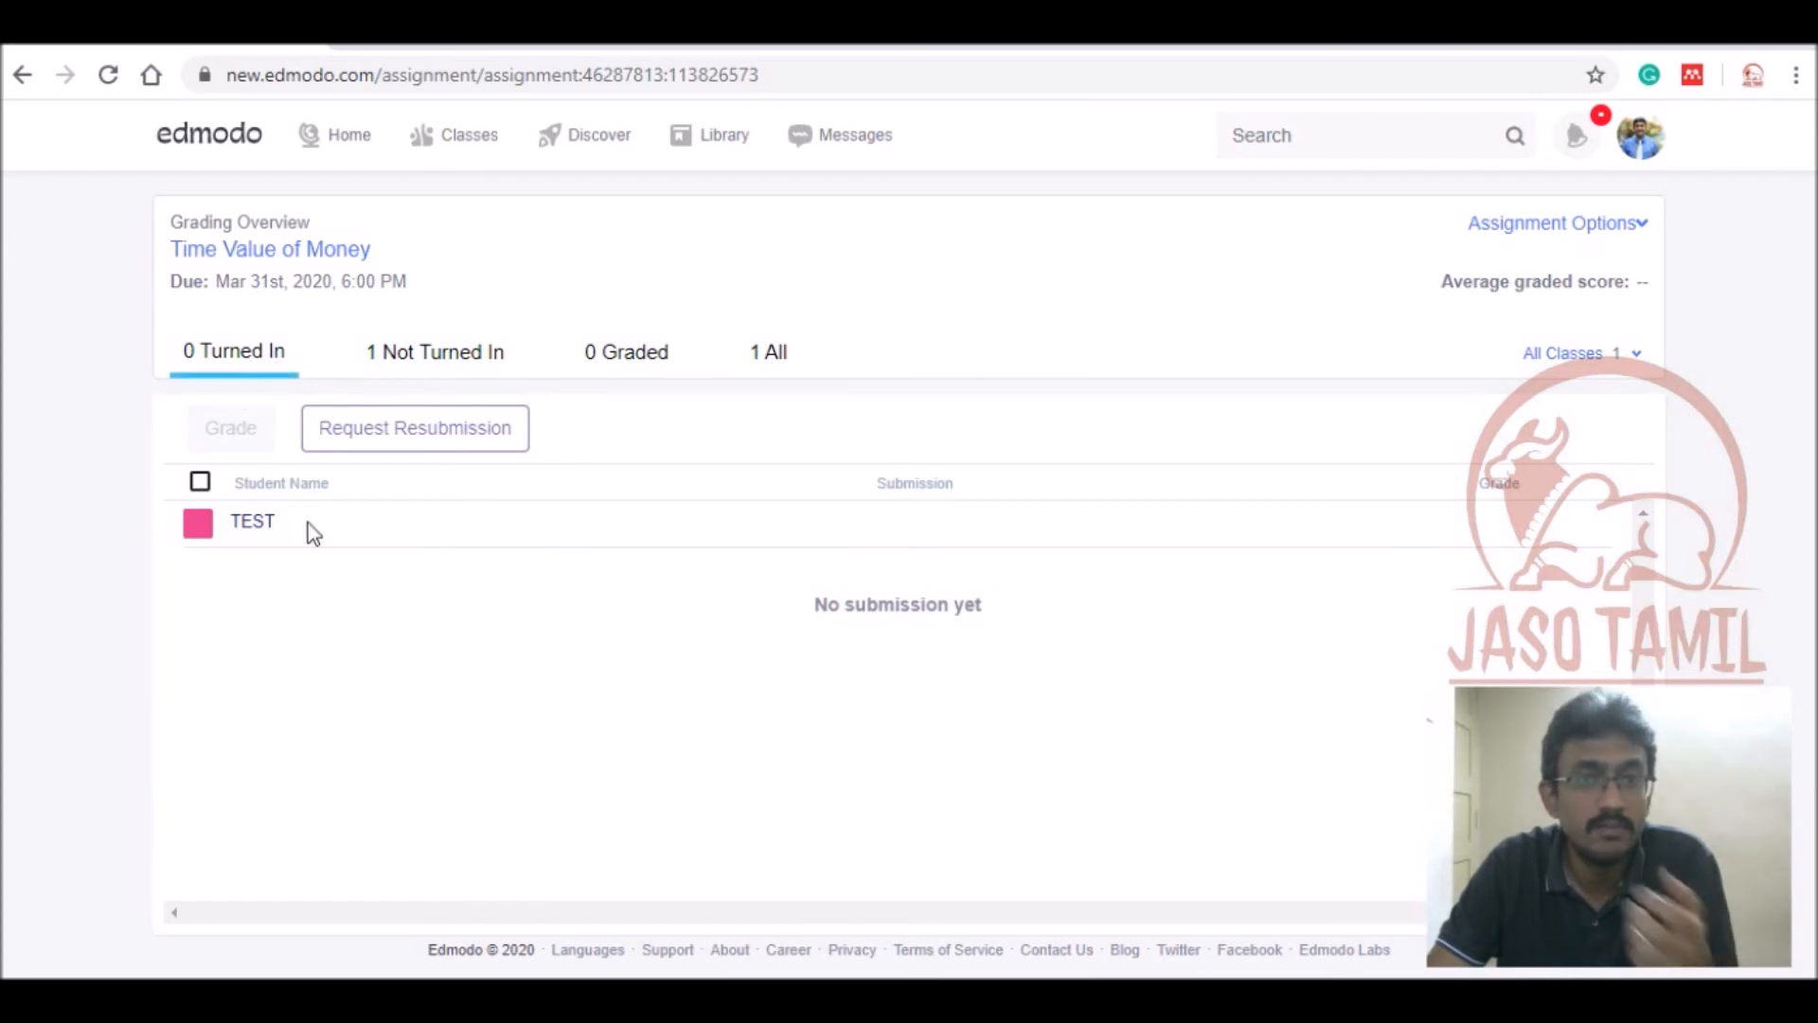
click(435, 353)
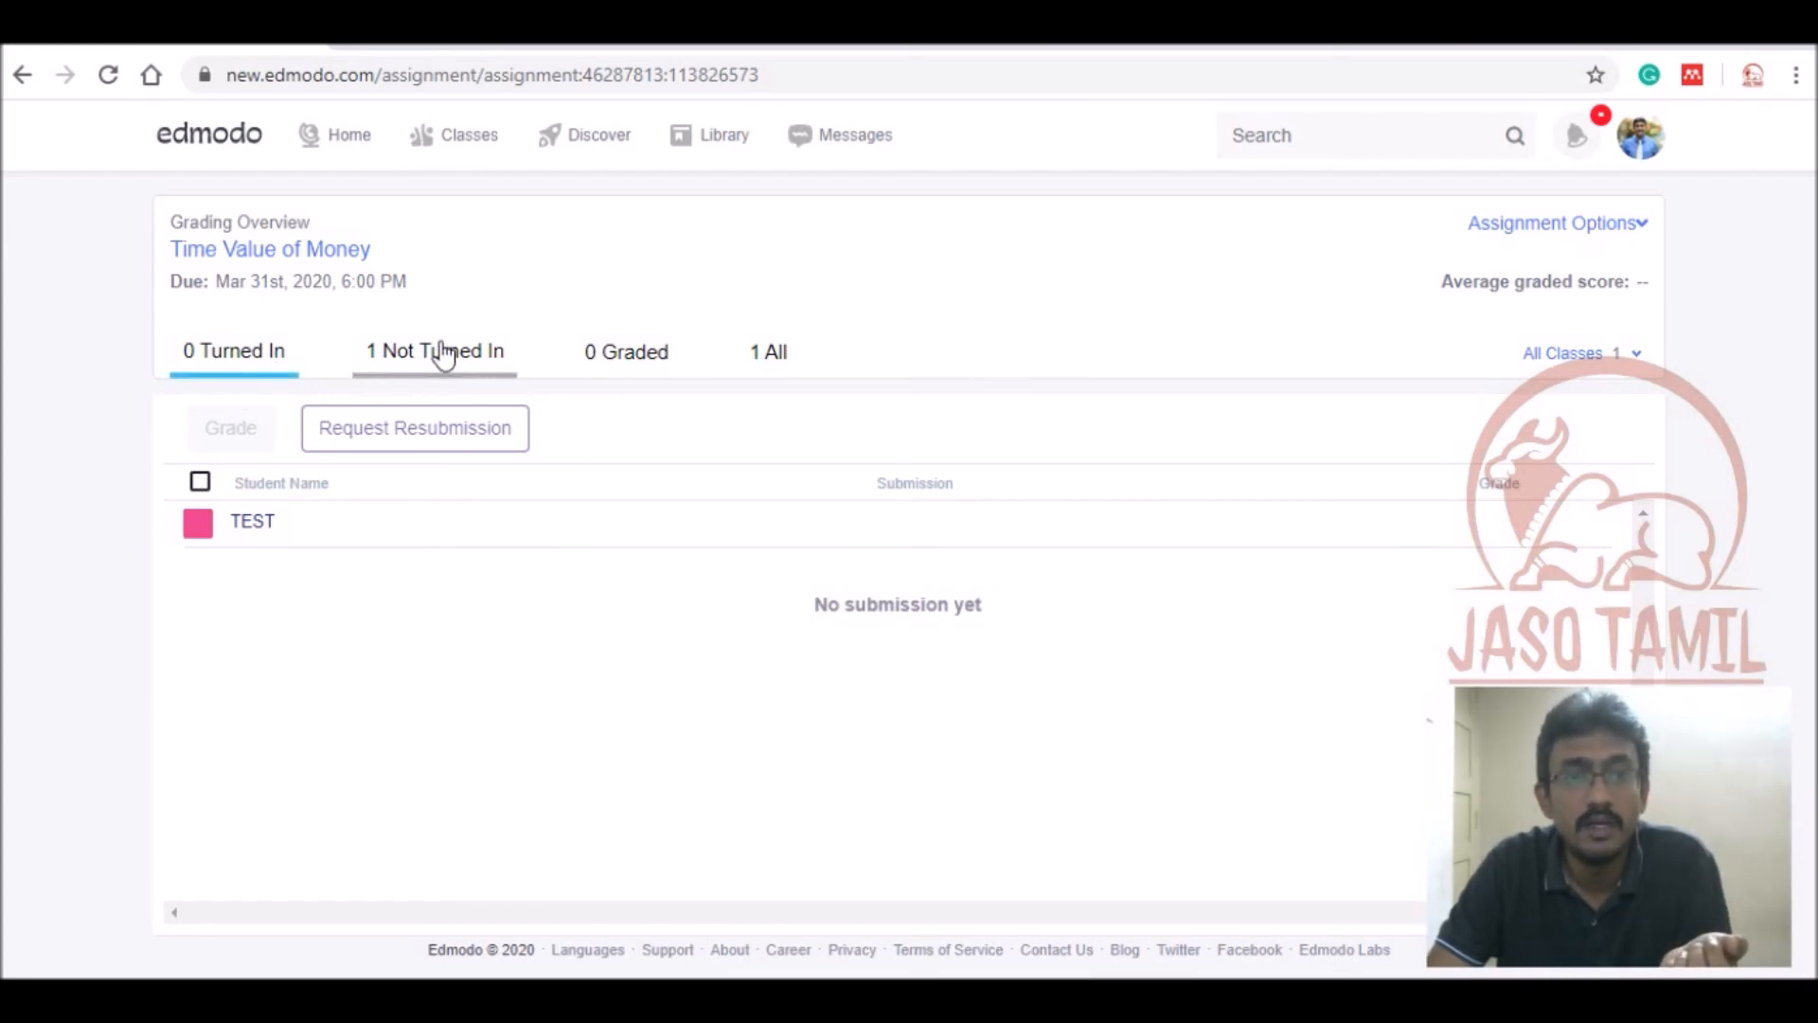
click(629, 373)
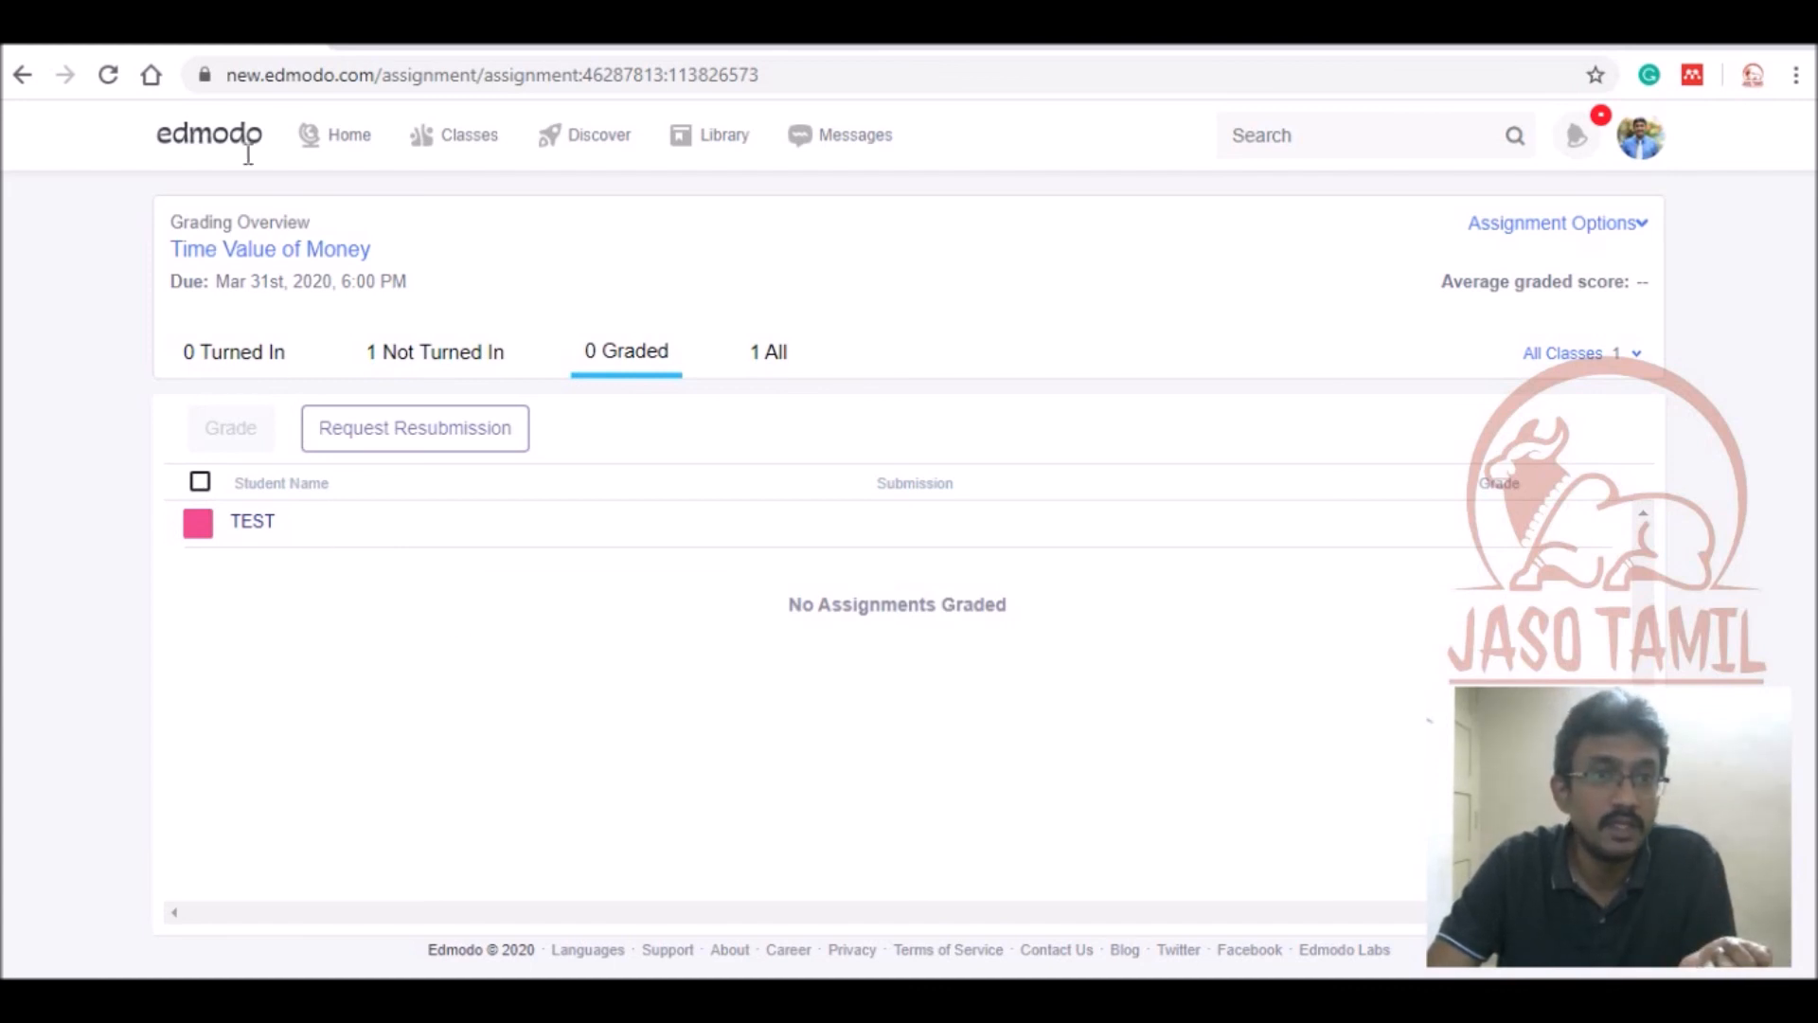
click(356, 145)
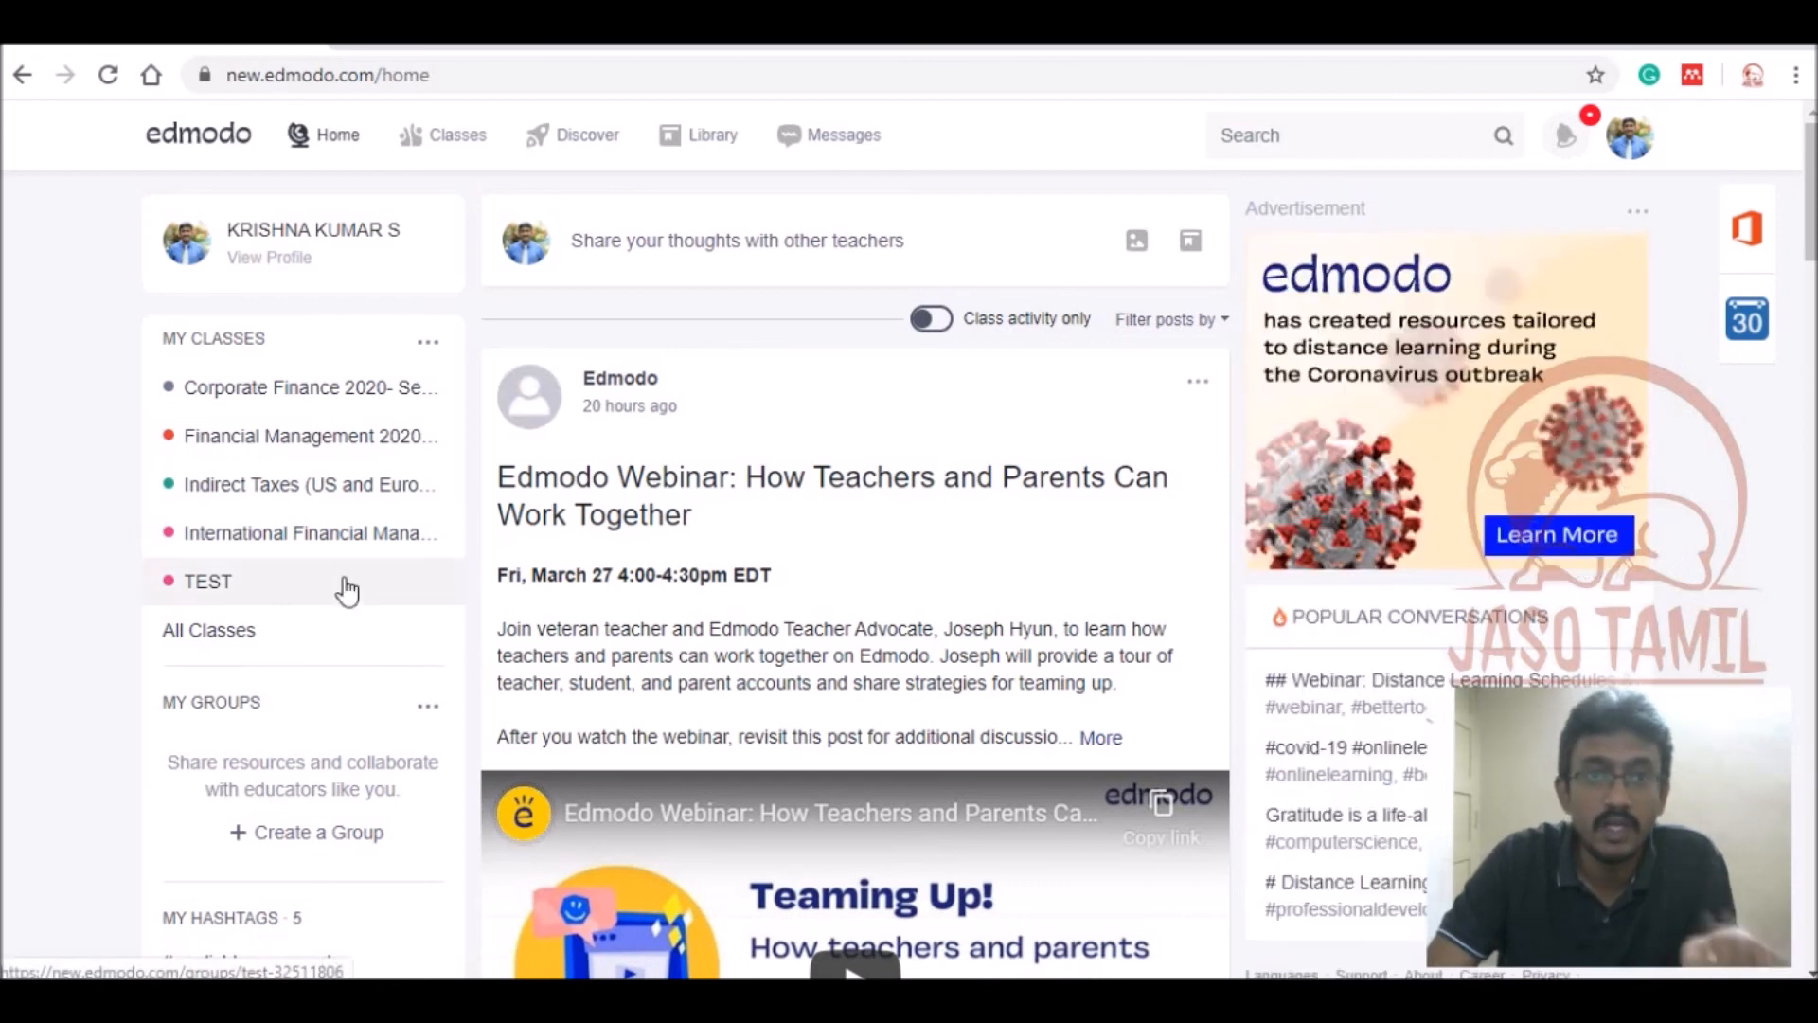
Open the Library to view My Assignments, Old Data and Capital Budgeting.docx.
click(680, 135)
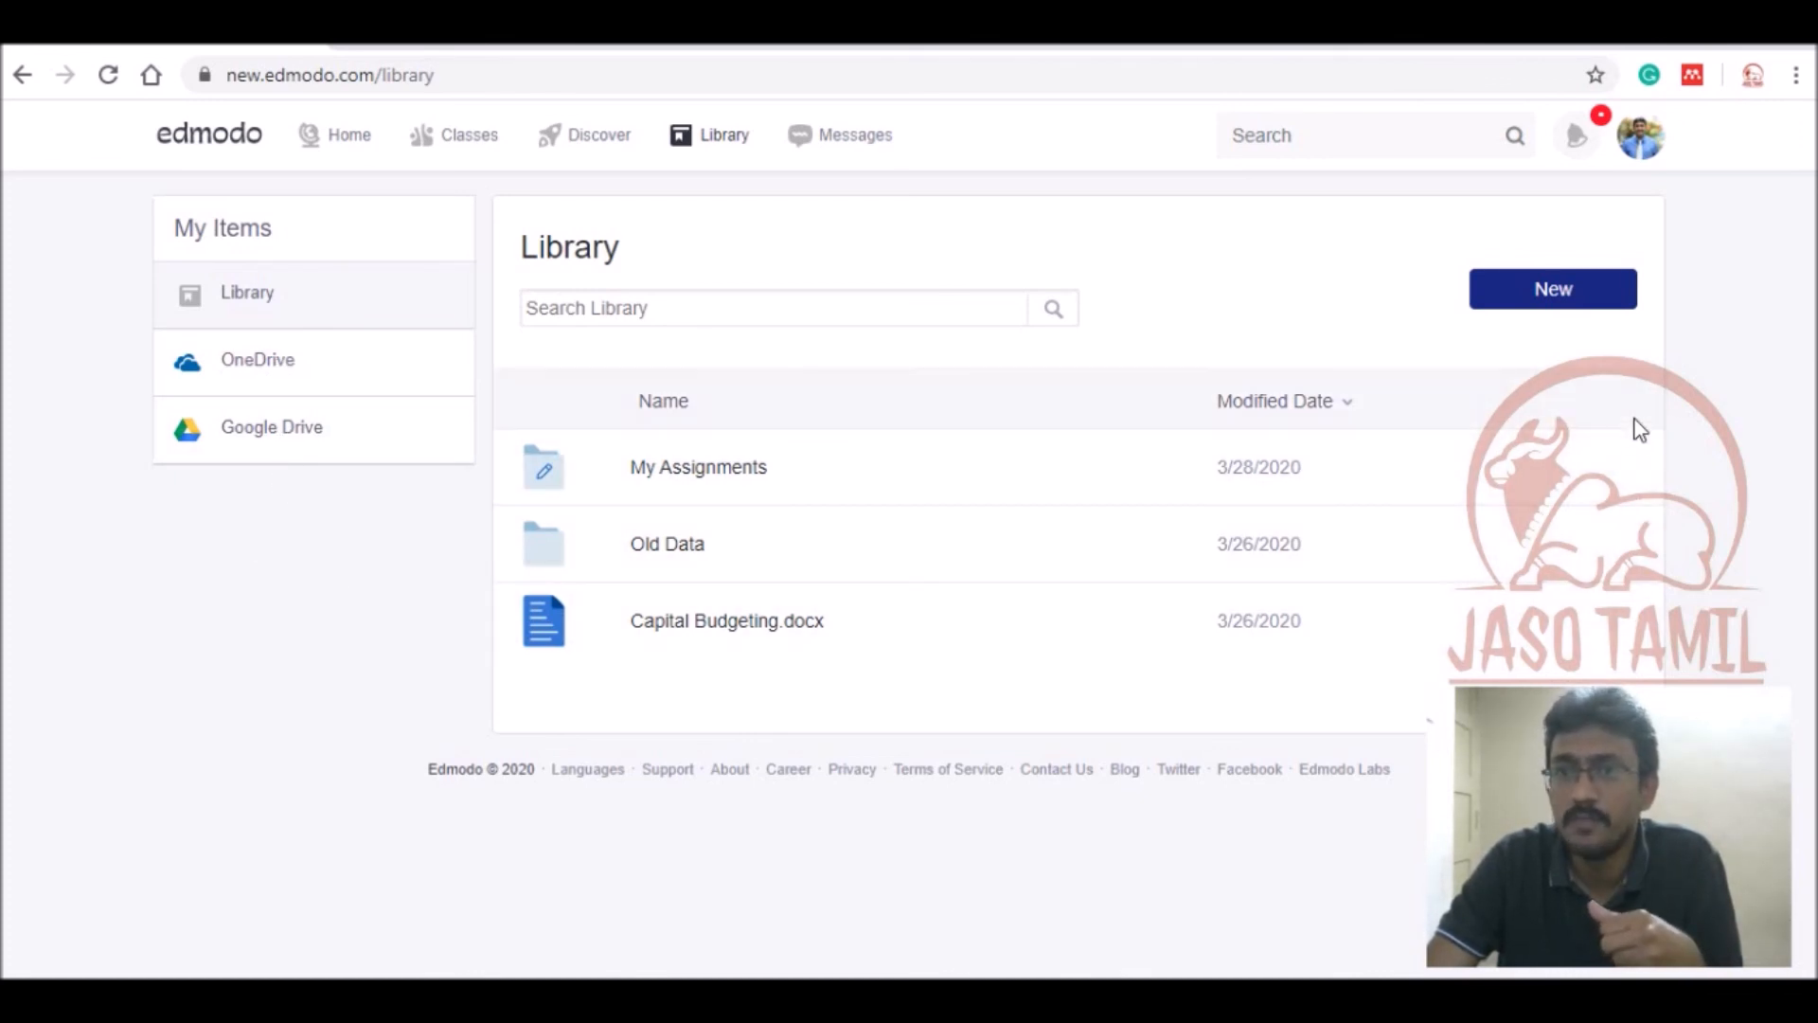
Check the Library's New item options and the My Assignments folder, then go back Home.
click(1572, 303)
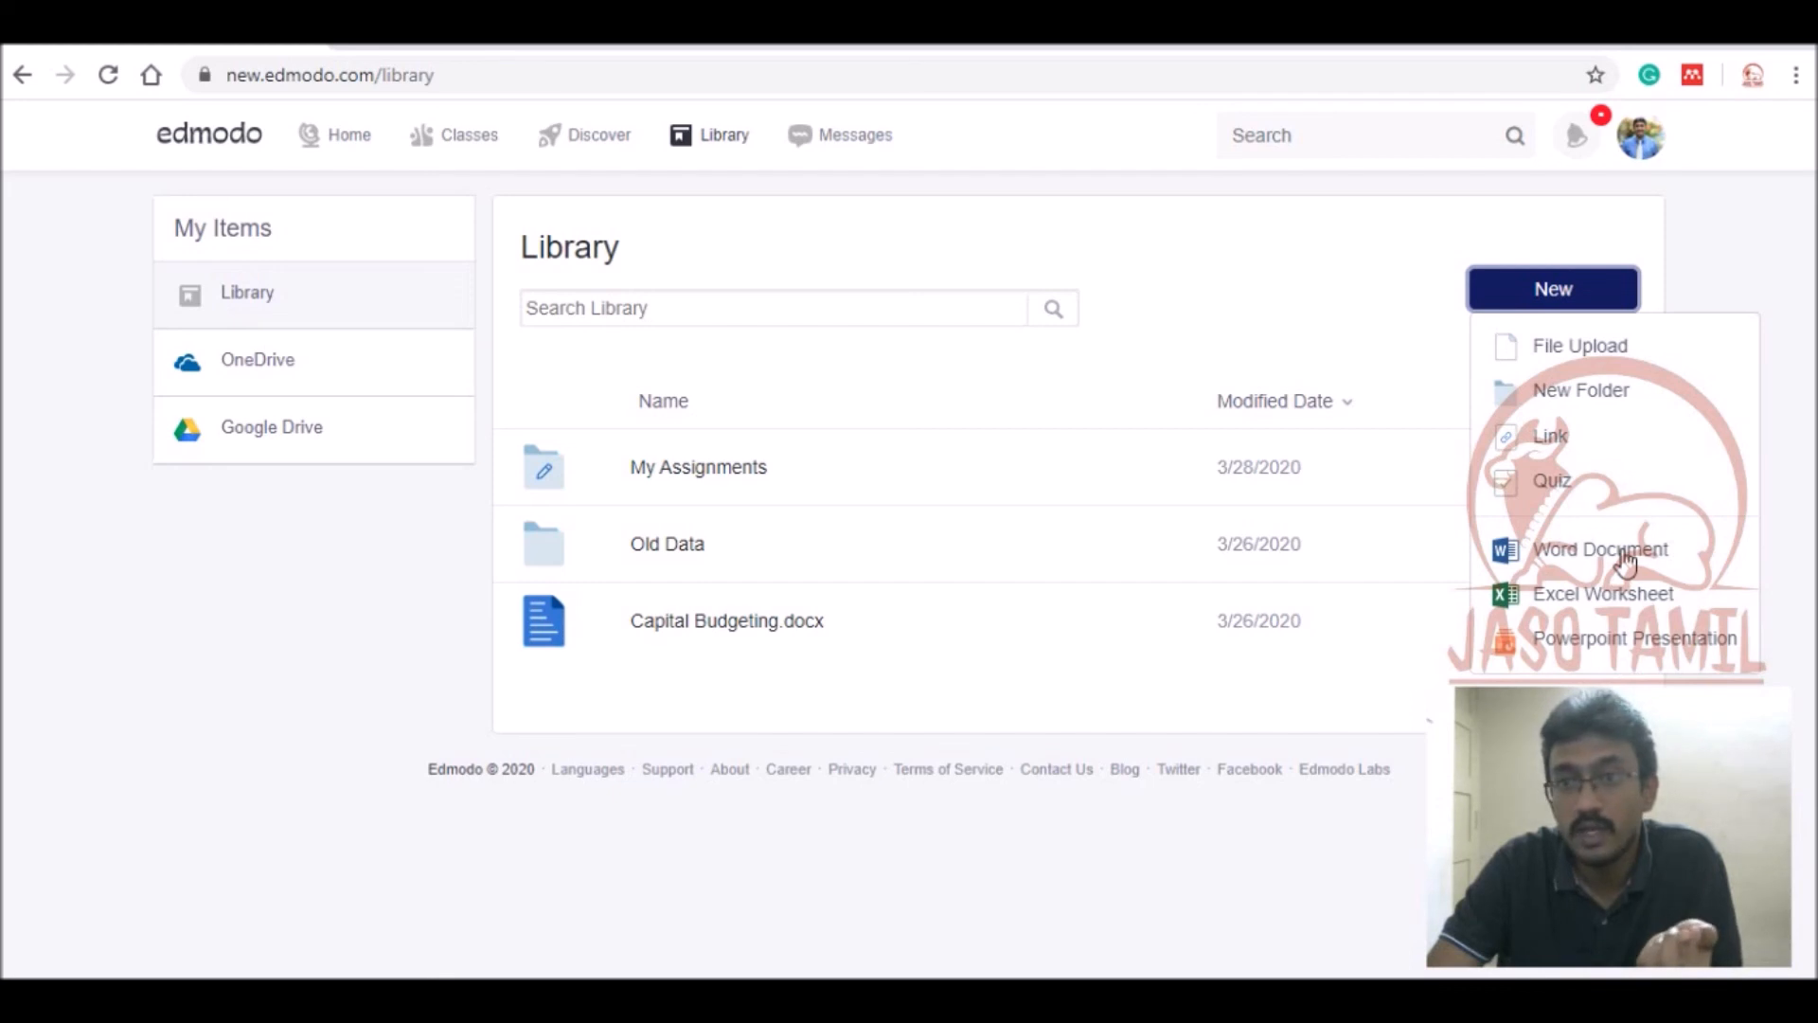
click(1403, 460)
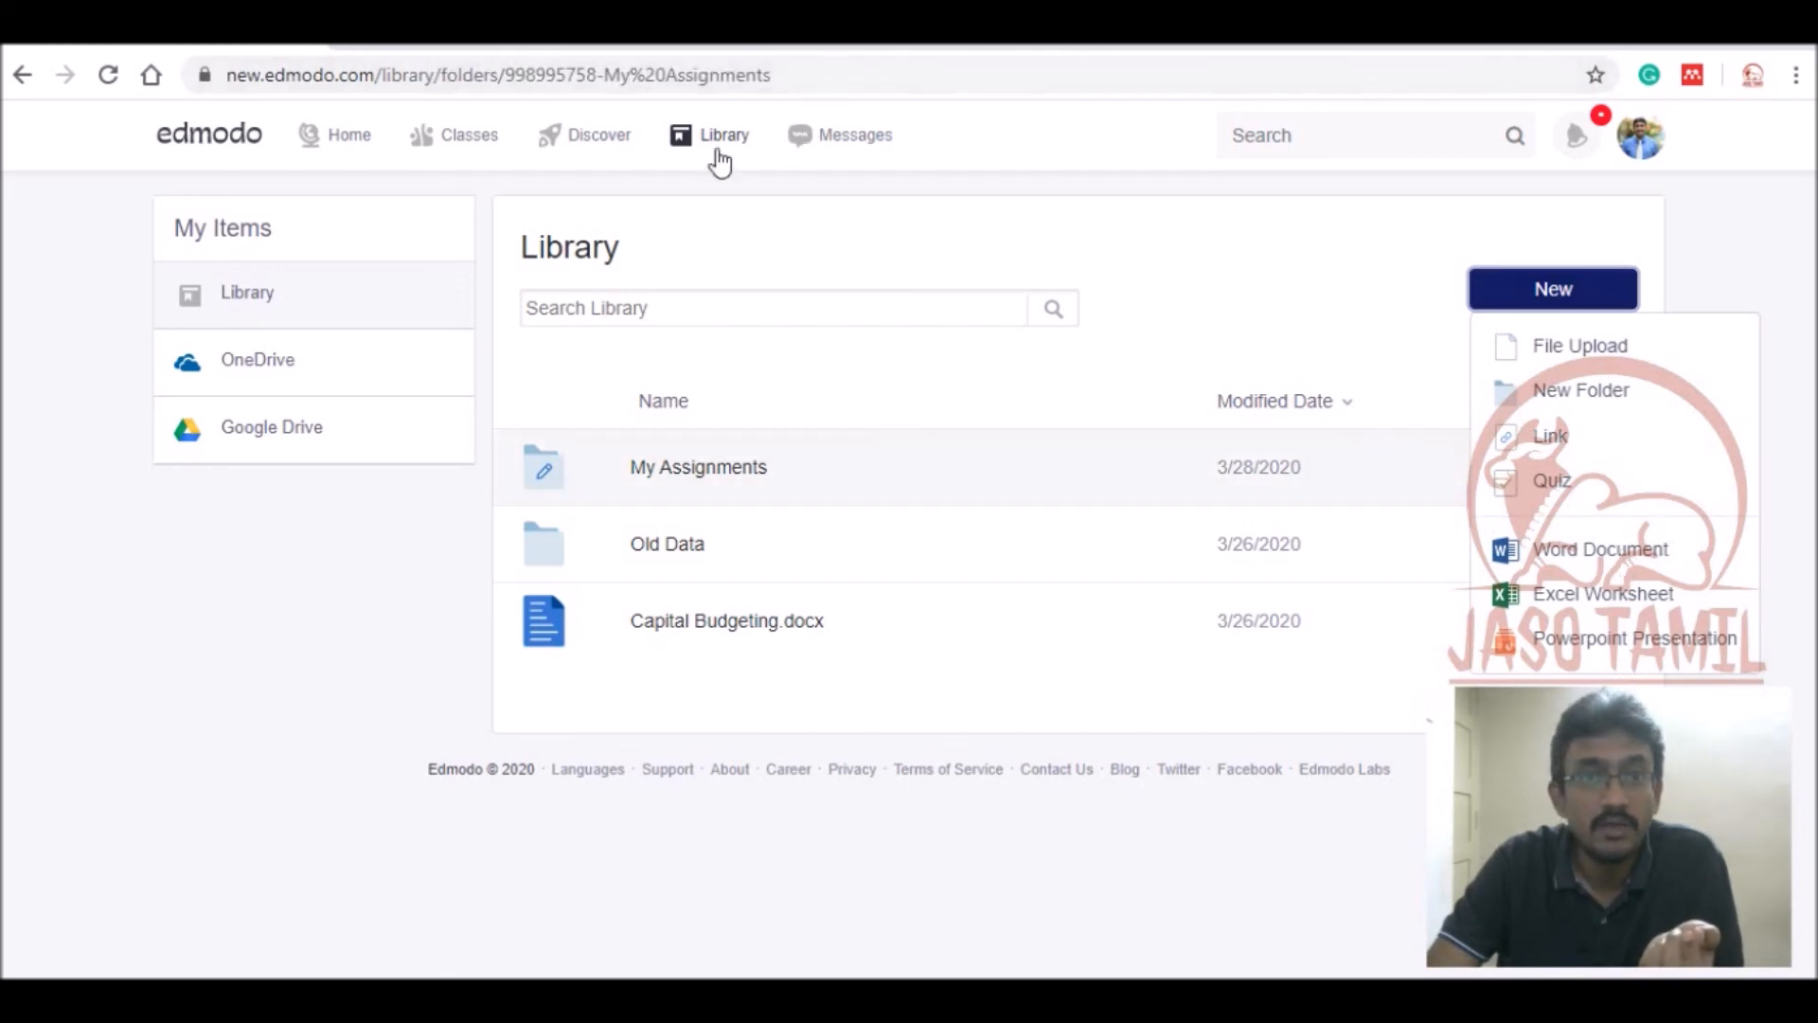
click(326, 148)
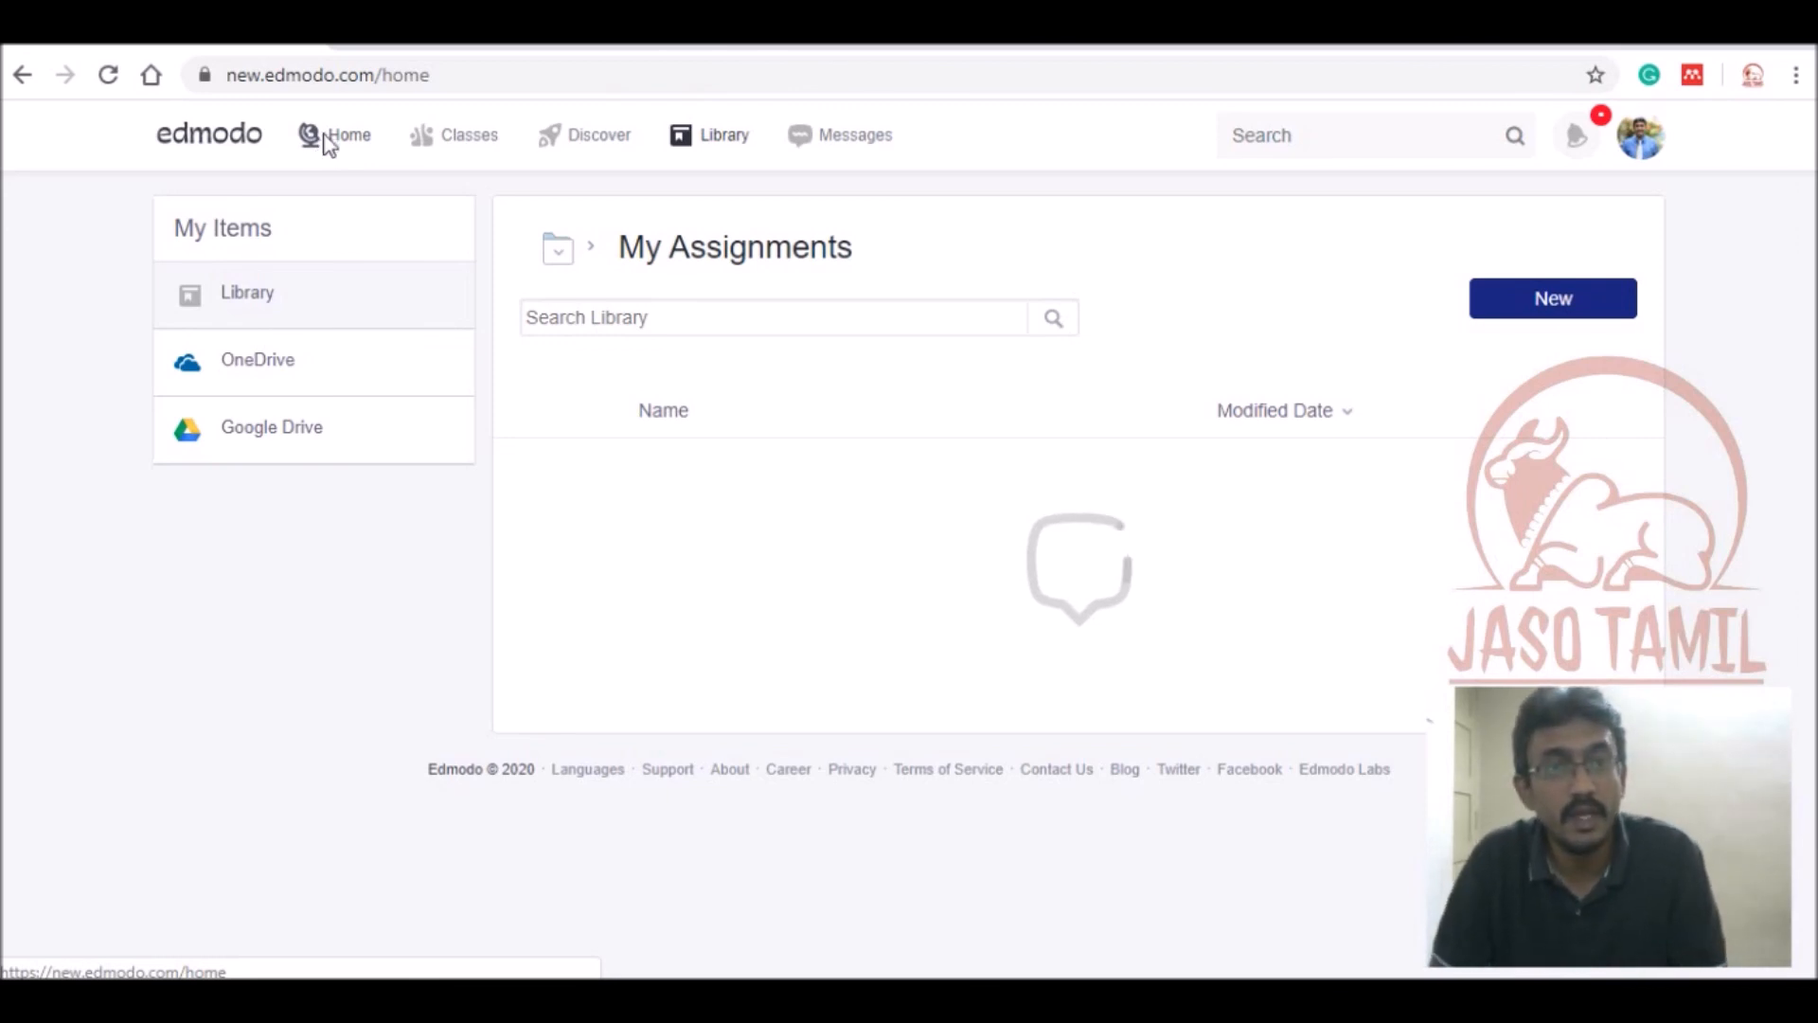